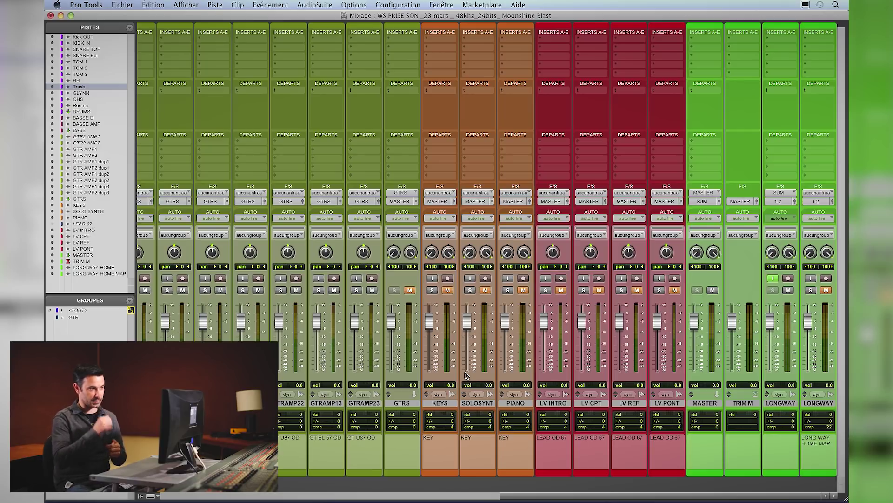
# Step: Examine the track layout in the Edit window, from the drum tracks to the MASTER, and glance at the mixer
pyautogui.press('super+equal')
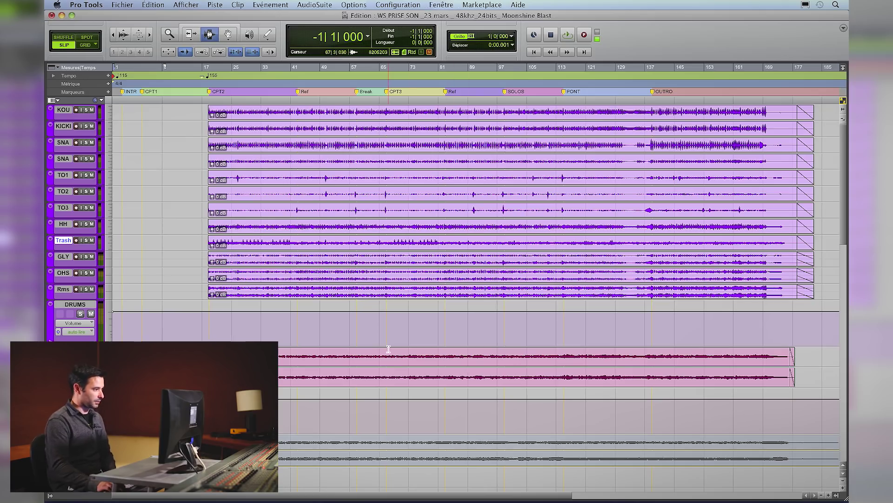
pyautogui.scroll(-15, 388, 349)
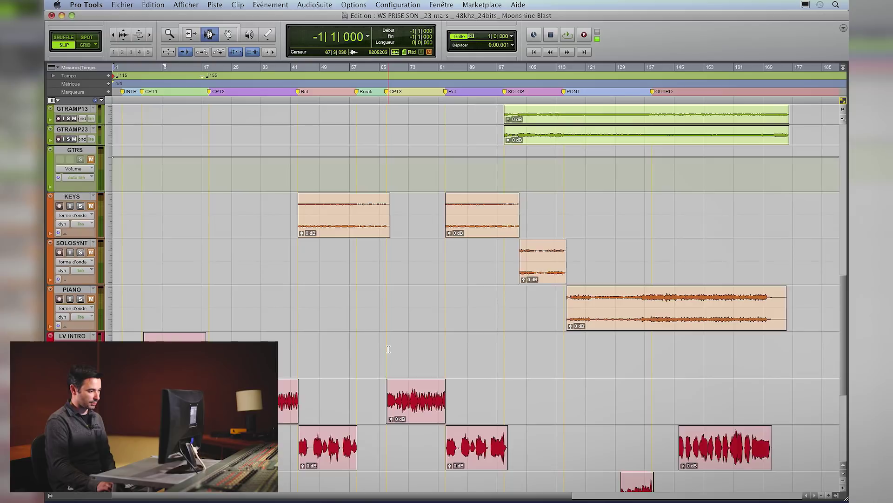
pyautogui.scroll(-4, 389, 349)
pyautogui.scroll(-6, 389, 349)
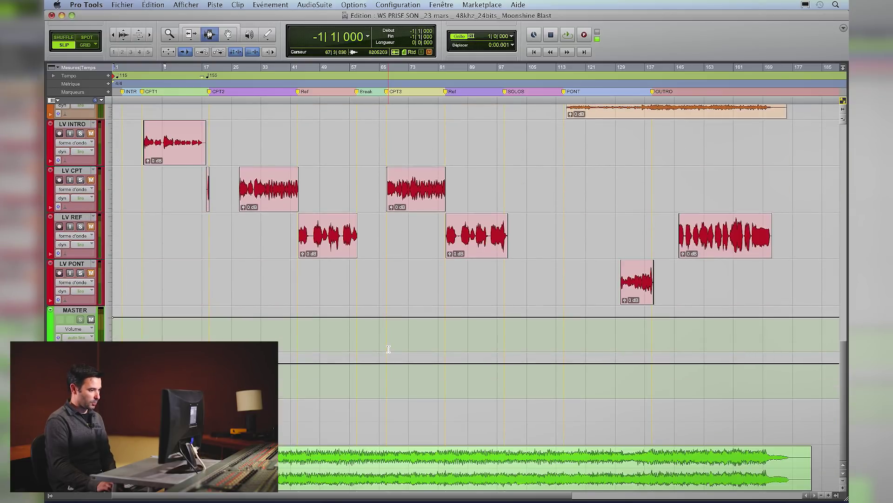
pyautogui.scroll(4, 389, 349)
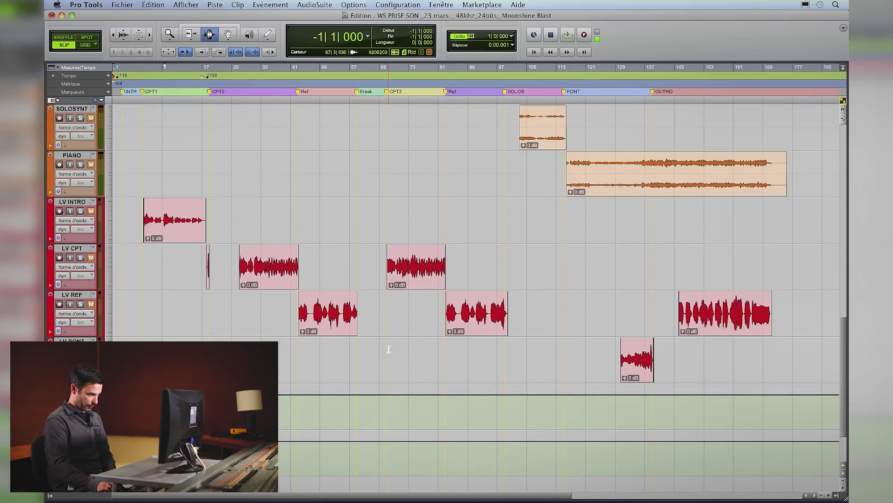
pyautogui.scroll(20, 389, 349)
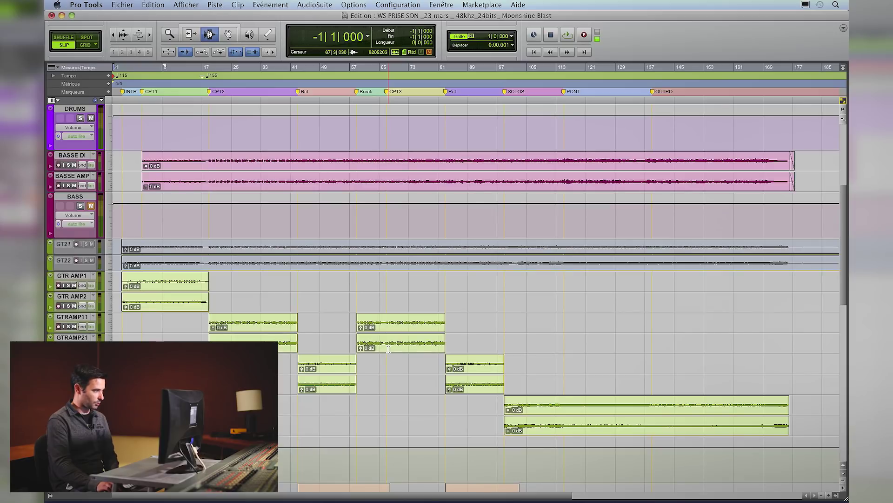
pyautogui.scroll(9, 388, 349)
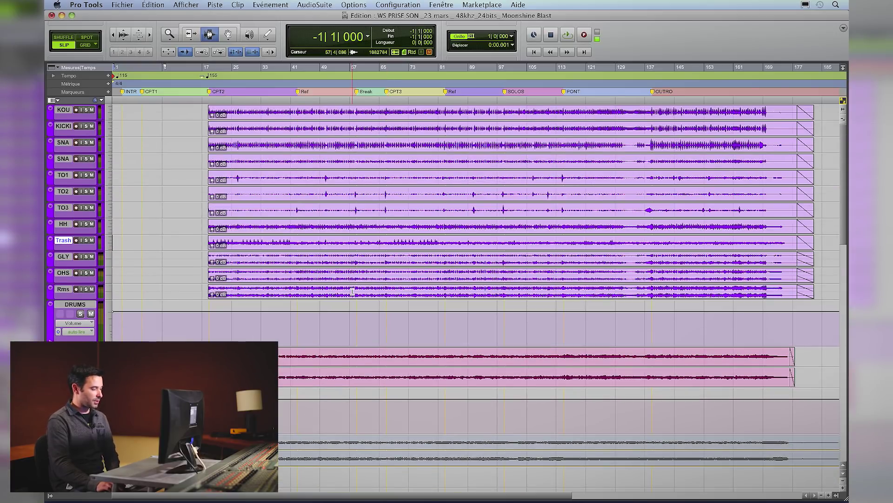
pyautogui.scroll(-15, 352, 292)
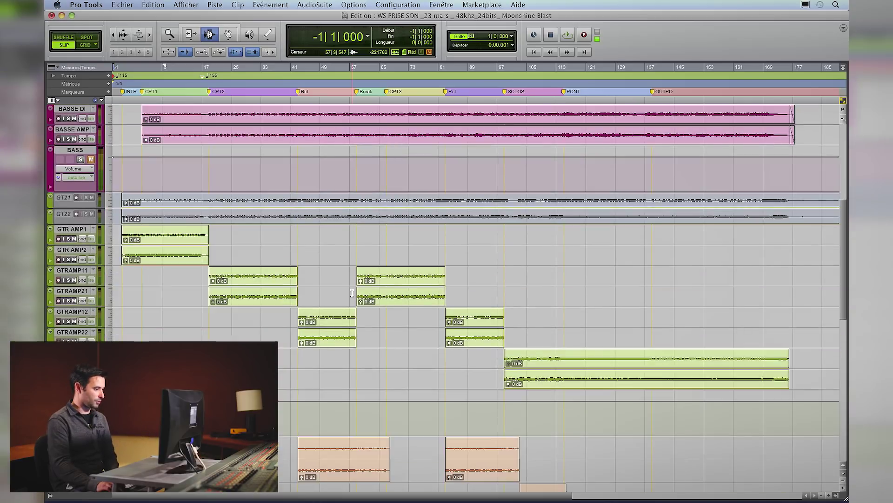
pyautogui.scroll(-12, 352, 292)
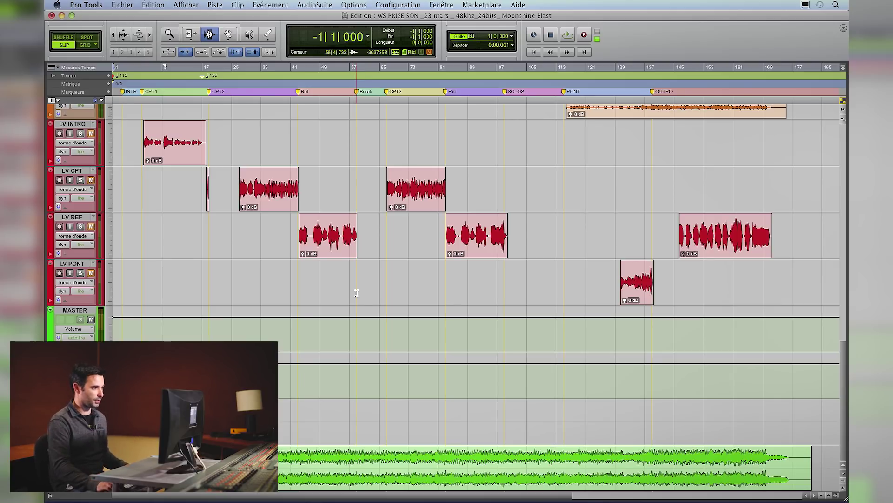
pyautogui.scroll(10, 358, 298)
pyautogui.scroll(4, 364, 303)
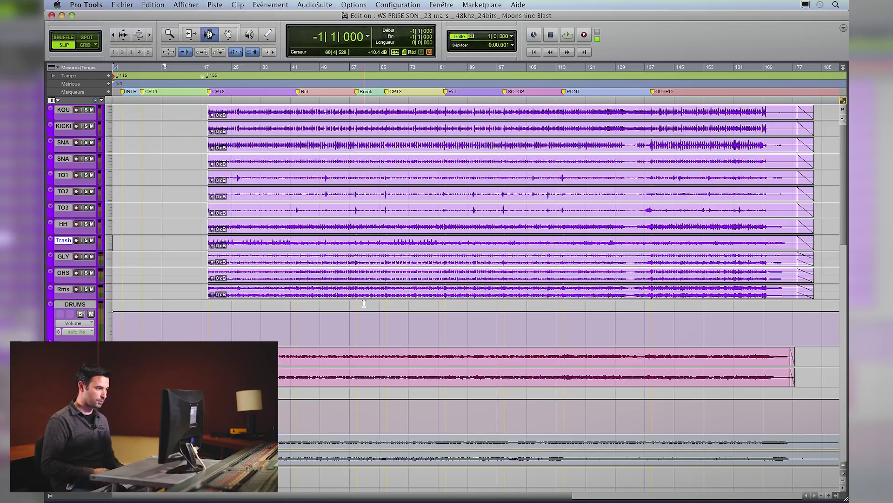
pyautogui.press('super+equal')
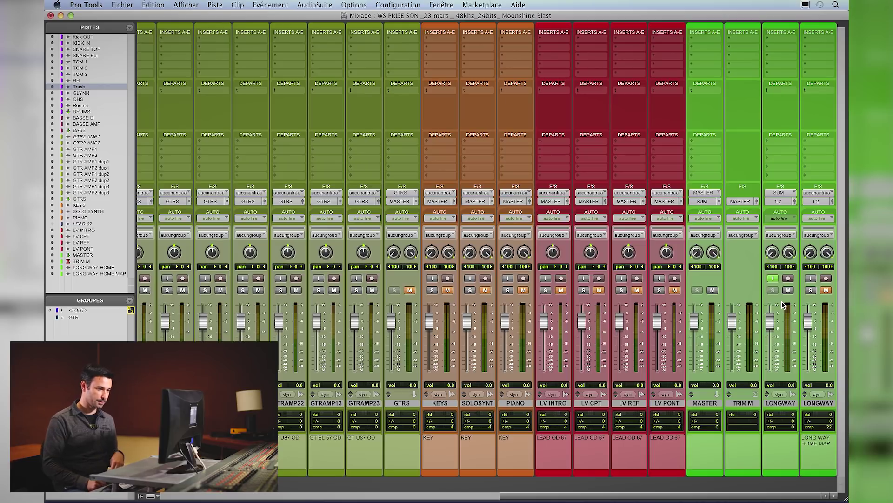
pyautogui.press('super+equal')
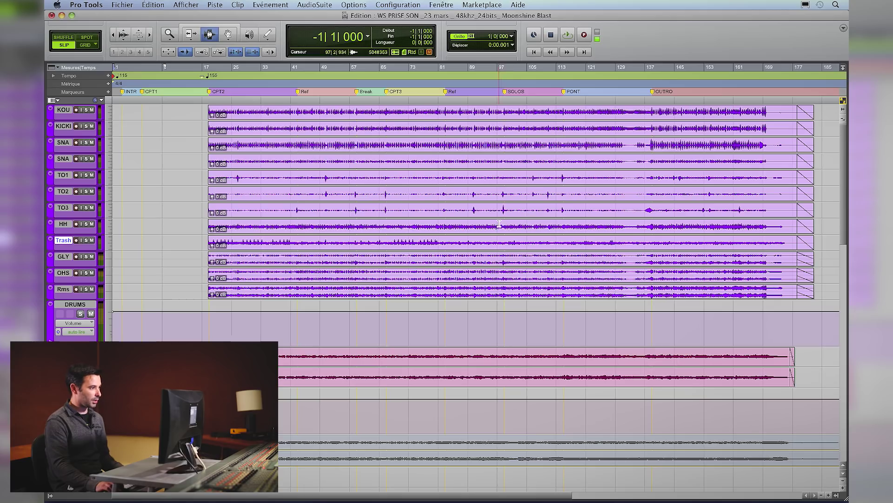
# Step: Save the session and pull the GLYNN track's volume fader in the mixer fully down to -∞
pyautogui.press('super+s')
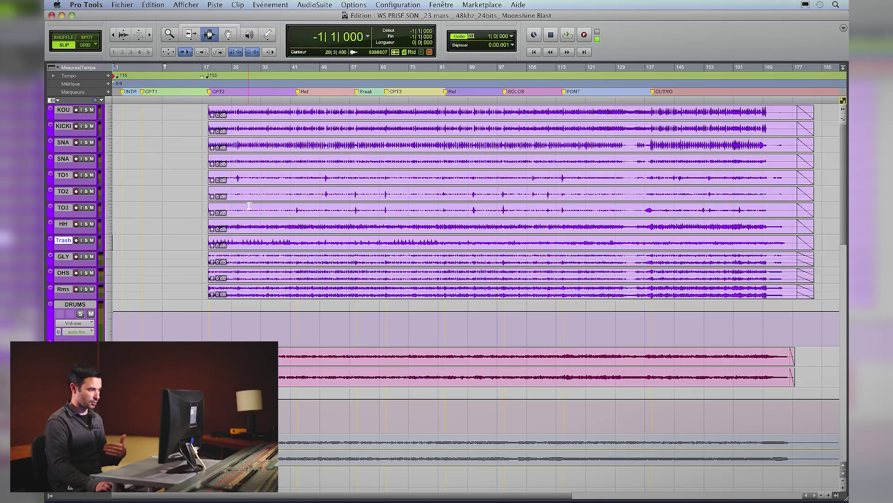
pyautogui.press('super+equal')
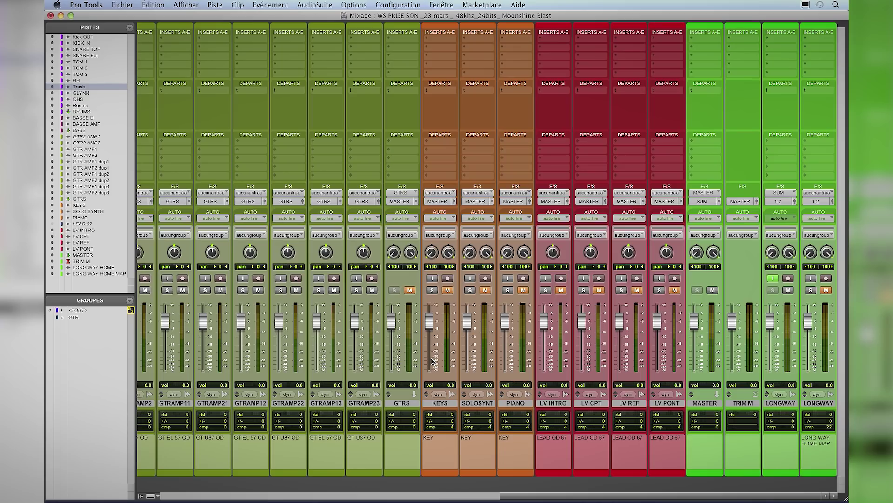
pyautogui.hscroll(-15, 432, 361)
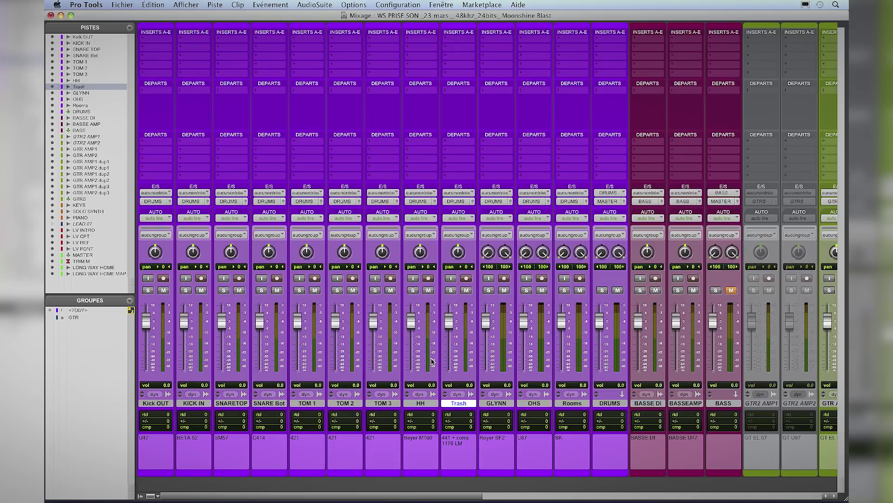
pyautogui.moveTo(486, 320); pyautogui.dragTo(486, 370)
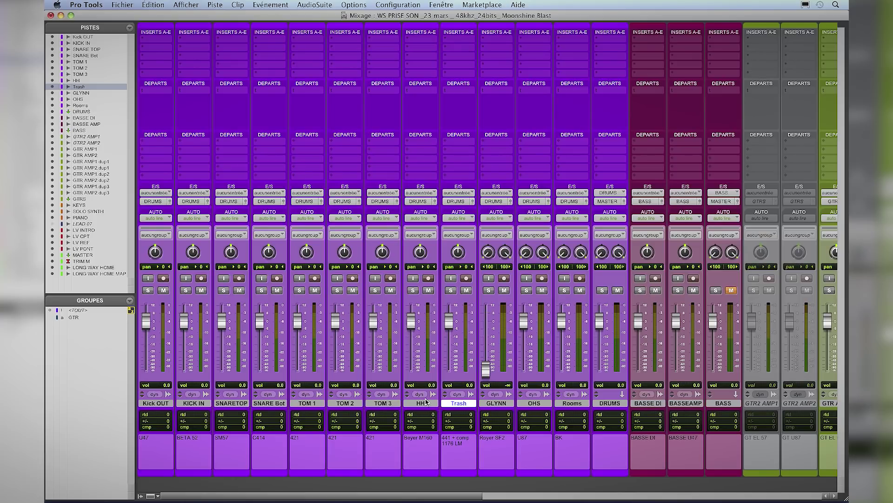
# Step: Insert the SSLChannel (DSP) plug-in in the first insert slot of all tracks at once, starting from KICK IN
pyautogui.hscroll(5, 440, 353)
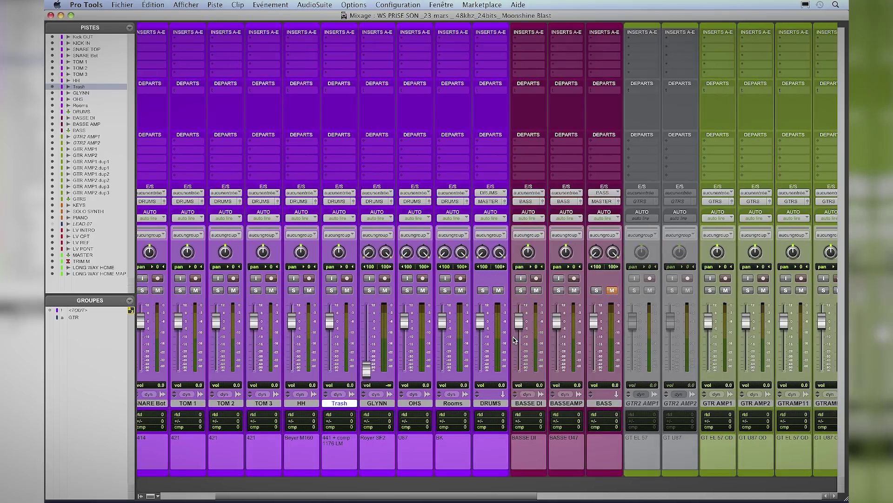
pyautogui.hscroll(20, 514, 340)
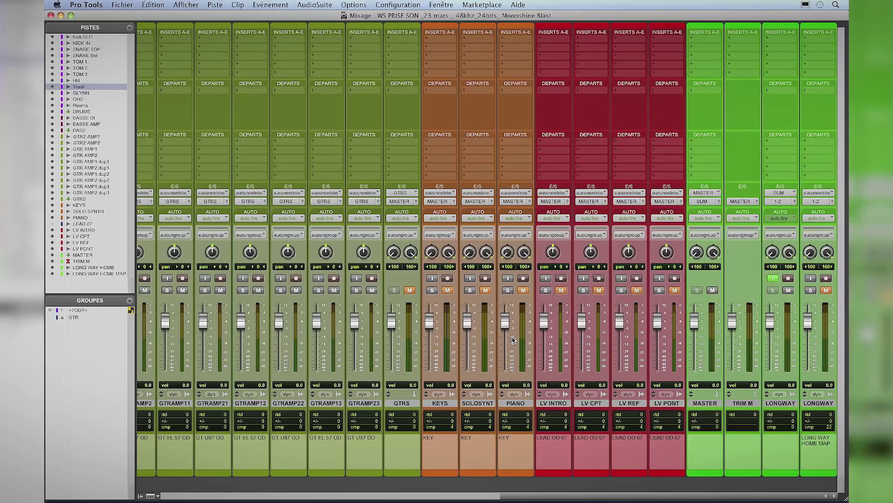
pyautogui.hscroll(-20, 448, 370)
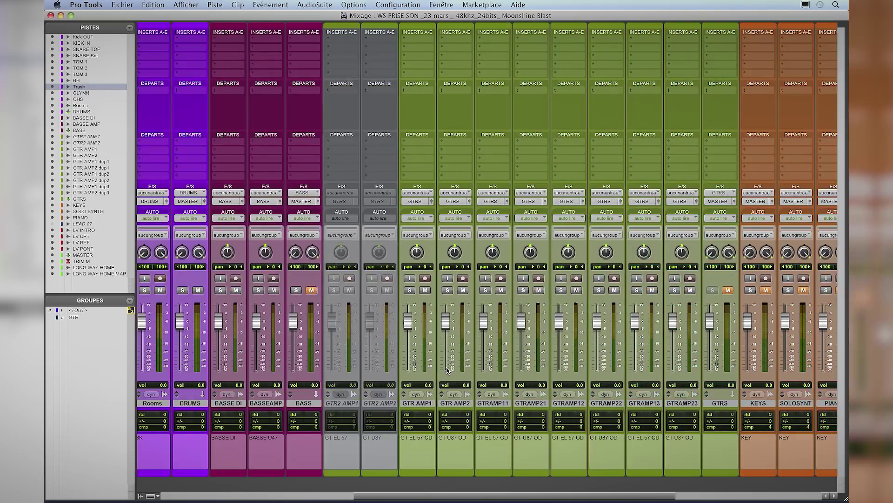
pyautogui.hscroll(20, 447, 370)
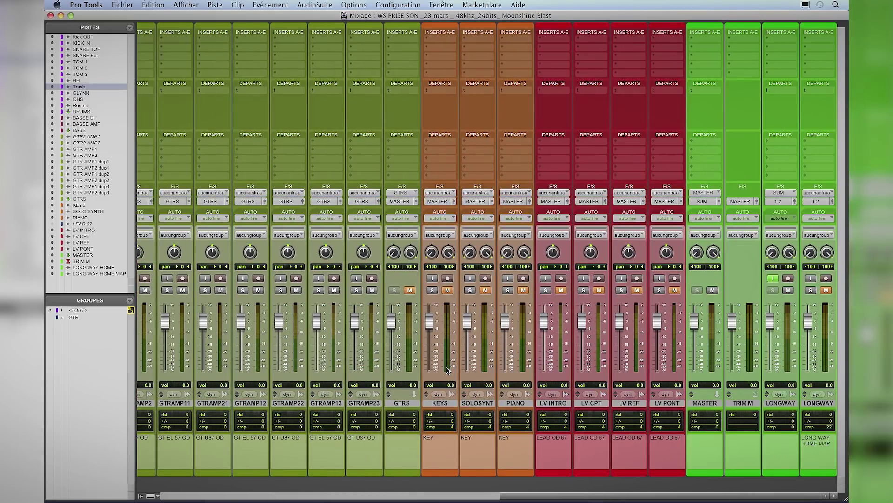
pyautogui.hscroll(-20, 447, 370)
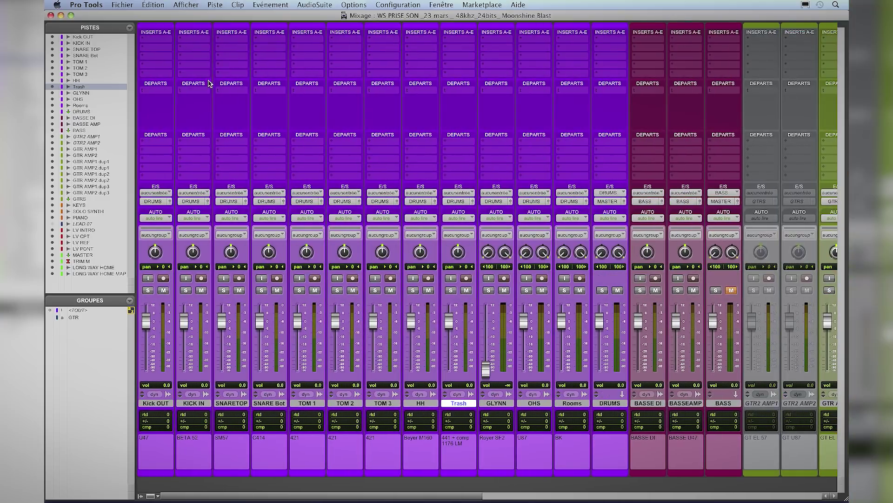
pyautogui.click(190, 39)
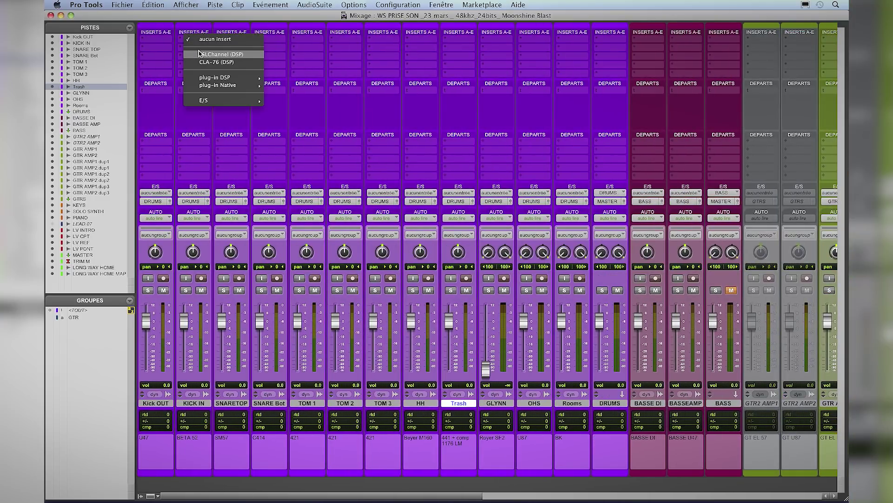
pyautogui.keyDown('alt'); pyautogui.click(198, 54); pyautogui.keyUp('alt')
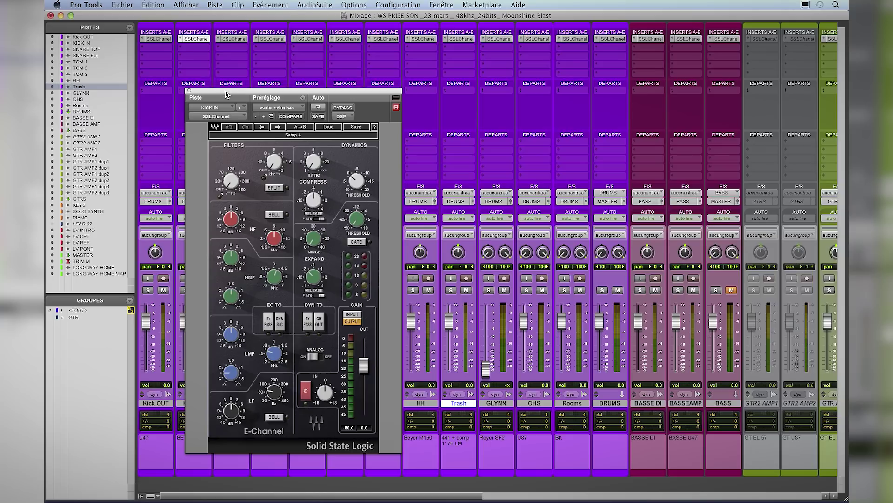
# Step: Examine the input gain and phase controls in KICK IN's SSLChannel plug-in and close its window
pyautogui.moveTo(228, 94); pyautogui.dragTo(254, 74)
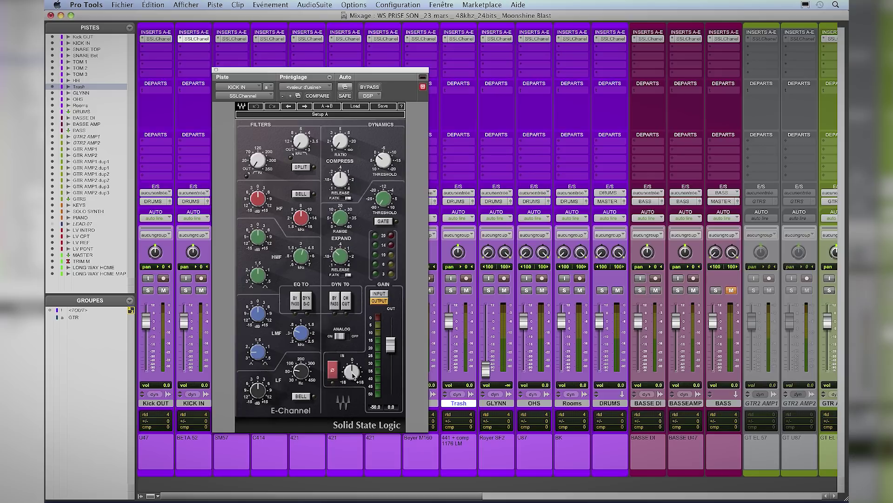
pyautogui.click(331, 372)
pyautogui.moveTo(298, 372)
pyautogui.click(215, 70)
# Step: Remove the SSLChannel plug-in from the MASTER track and from the two LONG WAY HOME tracks
pyautogui.hscroll(15, 465, 279)
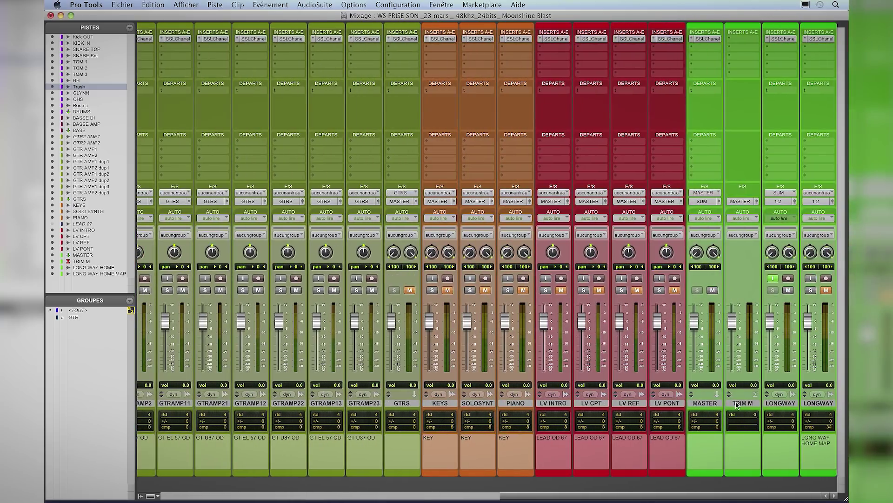
pyautogui.click(736, 404)
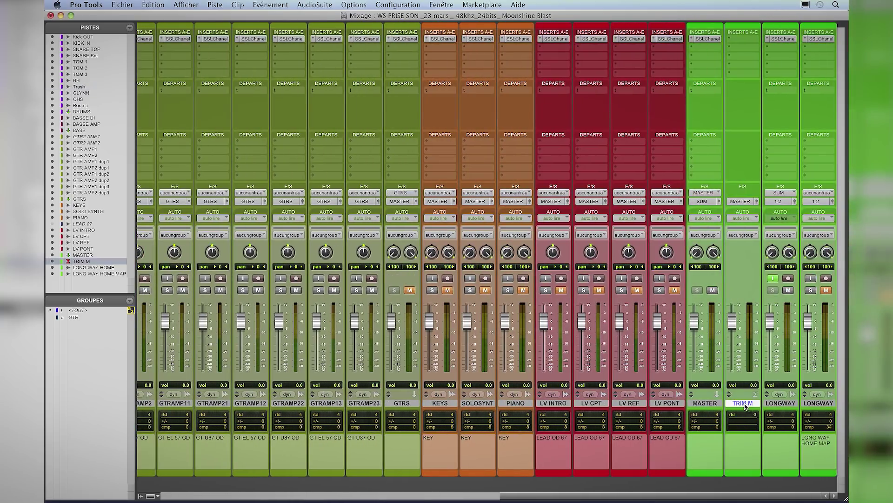
pyautogui.click(692, 46)
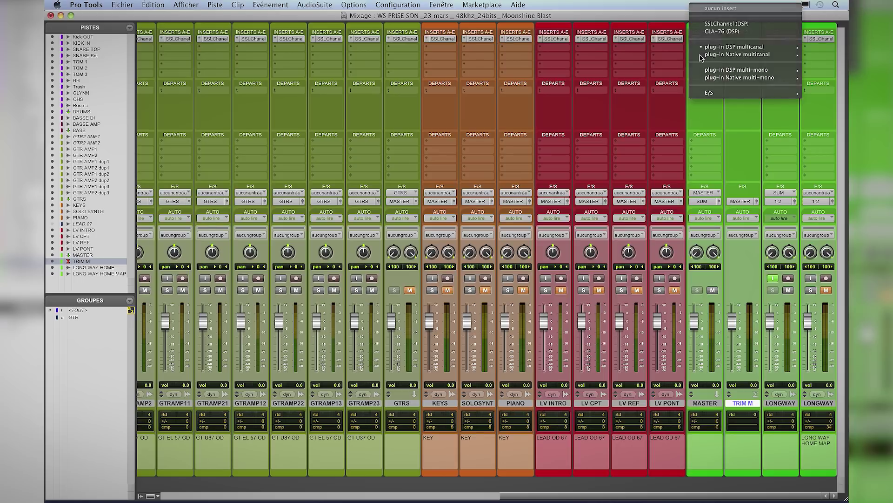
pyautogui.click(700, 58)
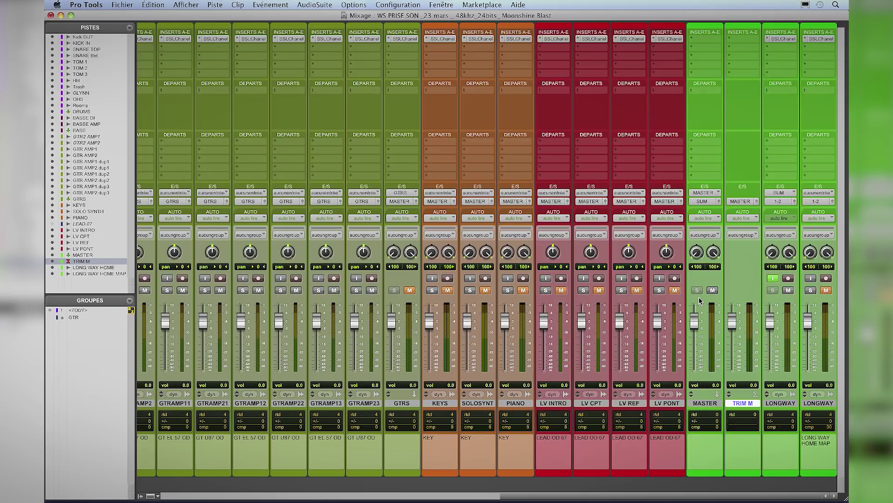
pyautogui.click(770, 46)
pyautogui.click(776, 10)
pyautogui.click(809, 42)
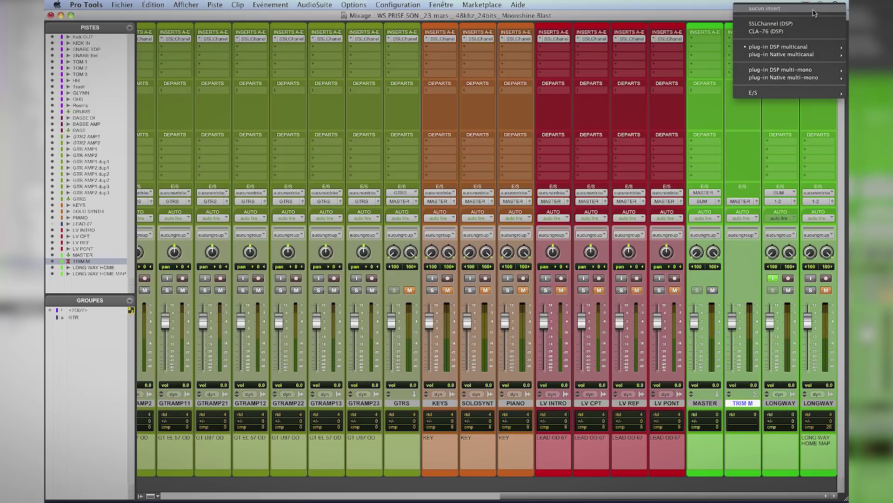
pyautogui.click(682, 267)
# Step: Review the inserts on all channel strips in the mixer and look over the tracks in the Edit window
pyautogui.hscroll(-15, 679, 269)
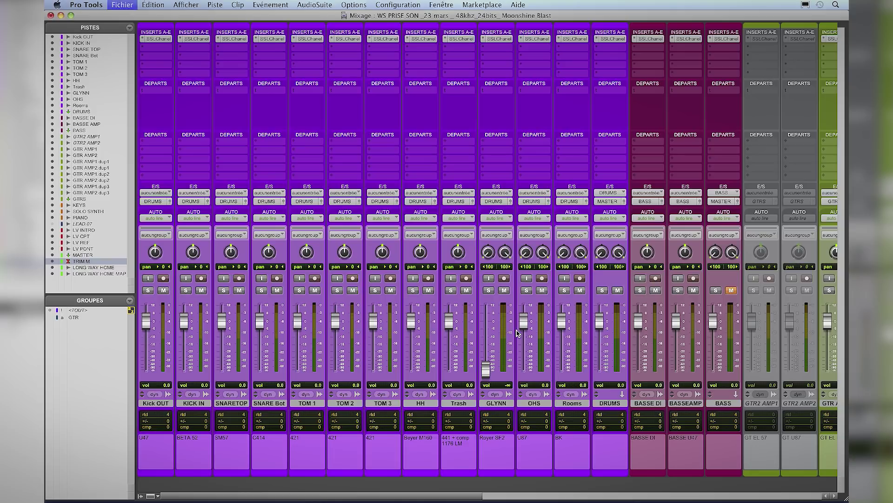
pyautogui.hscroll(5, 517, 333)
pyautogui.hscroll(10, 518, 333)
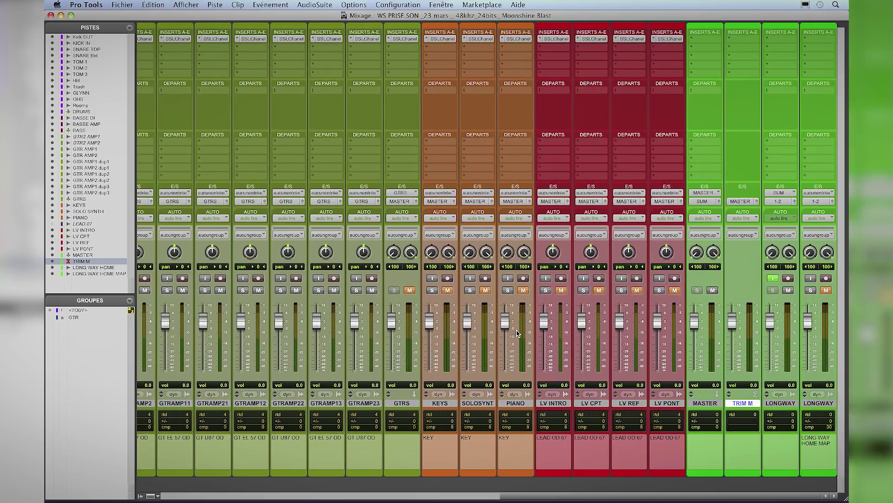
pyautogui.hscroll(-12, 517, 333)
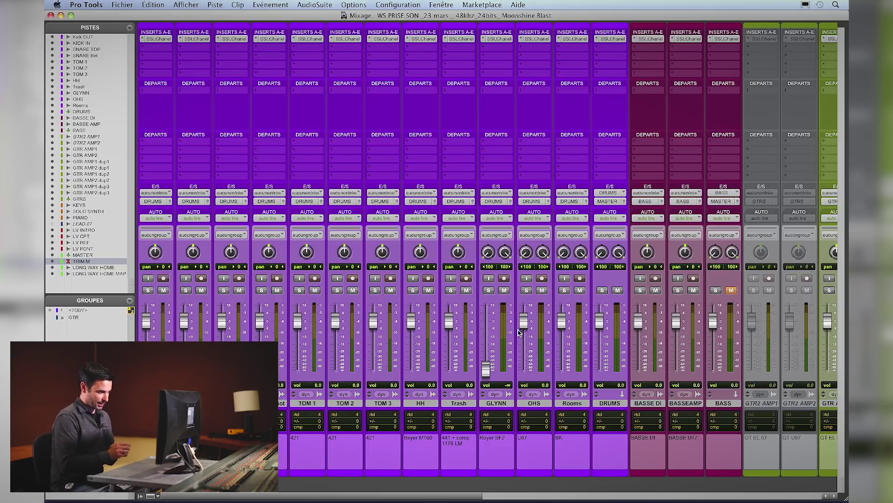
pyautogui.press('super+equal')
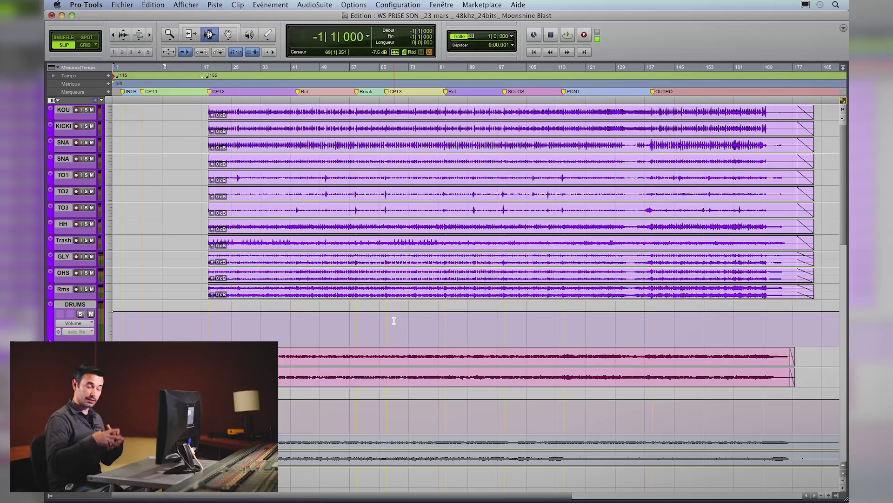
pyautogui.press('super+equal')
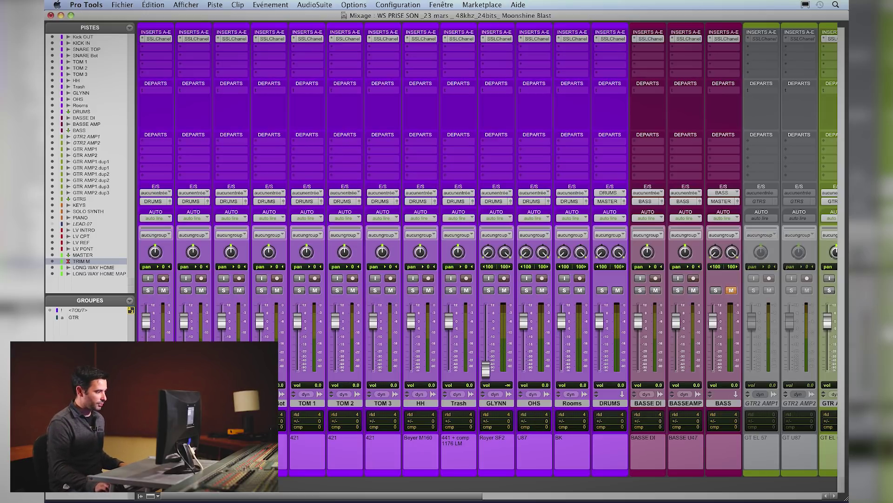
# Step: Save the session, solo all drum tracks from Kick OUT to Rooms and make the DRUMS track solo-safe
pyautogui.press('super+s')
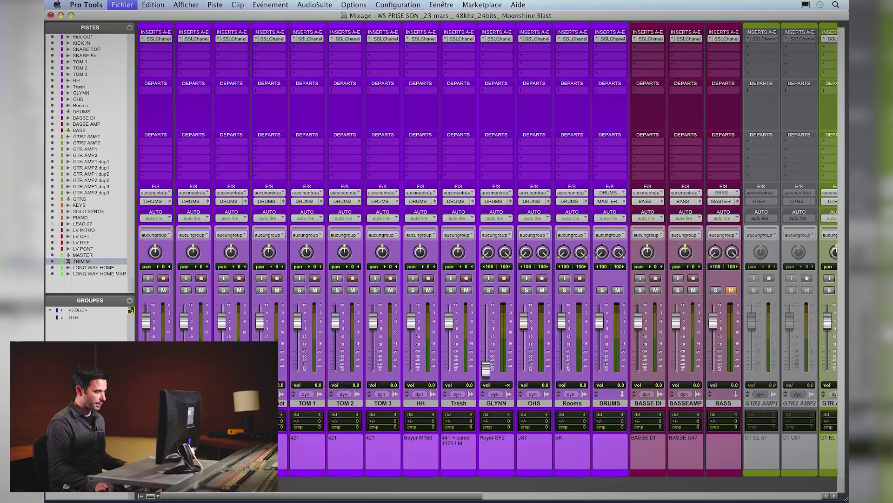
pyautogui.keyDown('shift'); pyautogui.click(573, 402); pyautogui.keyUp('shift')
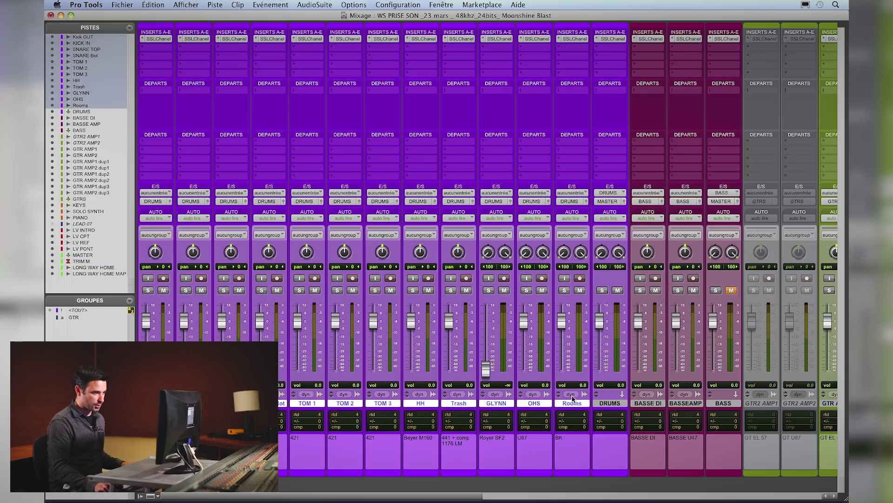
pyautogui.keyDown('alt'); pyautogui.keyDown('shift'); pyautogui.click(525, 291); pyautogui.keyUp('shift'); pyautogui.keyUp('alt')
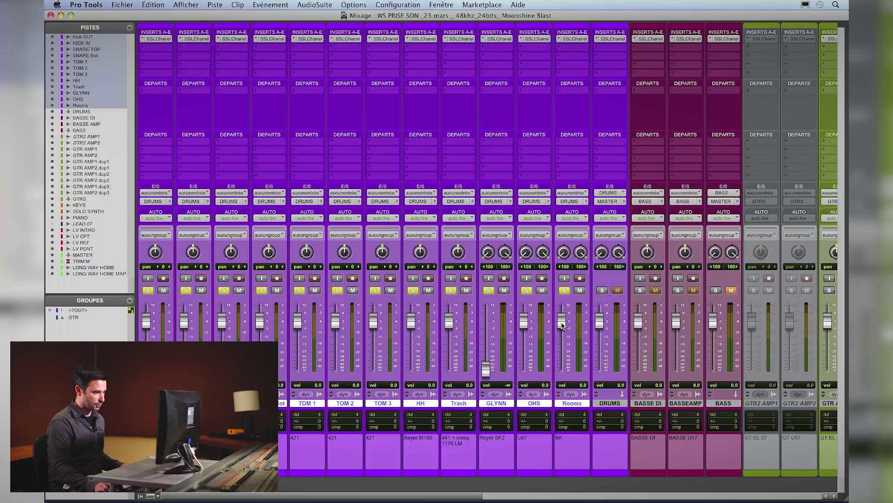
pyautogui.keyDown('super'); pyautogui.click(602, 291); pyautogui.keyUp('super')
pyautogui.press('super+s')
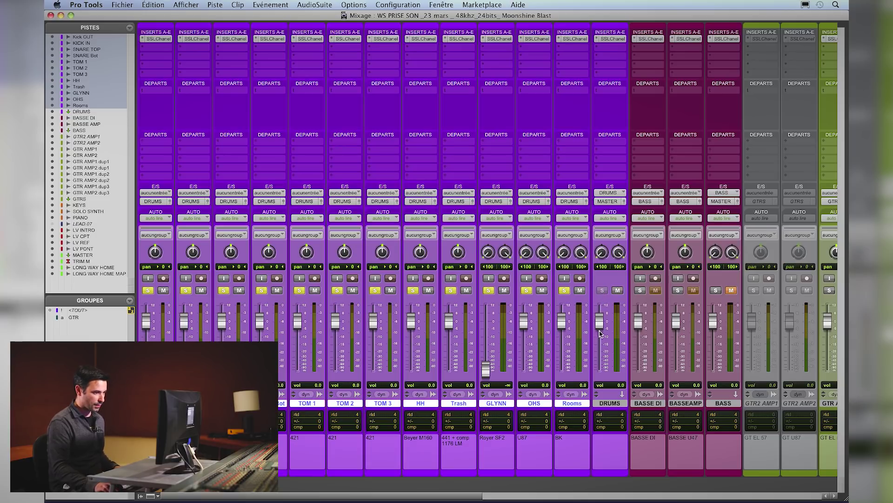
# Step: Lower the DRUMS volume to about -9.2 dB and select the Ref section on the two kick tracks and SNARE TOP for playback
pyautogui.moveTo(601, 325); pyautogui.dragTo(601, 348)
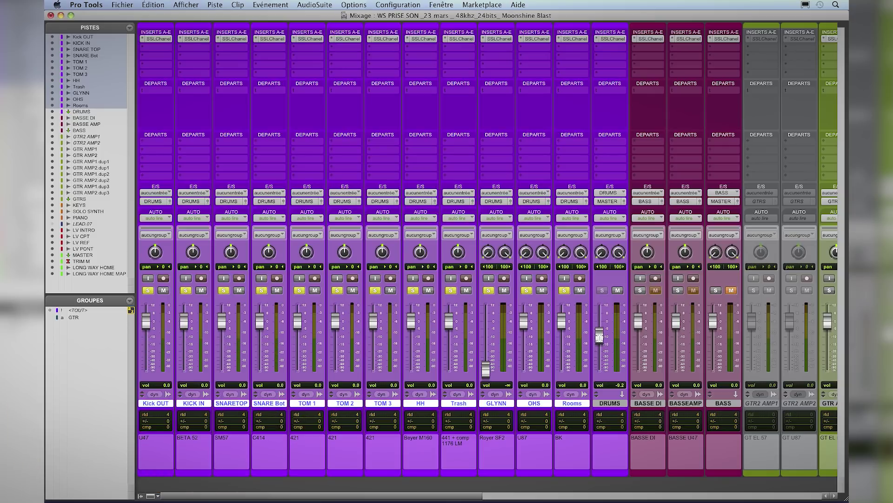
pyautogui.press('super+equal')
pyautogui.moveTo(296, 112); pyautogui.dragTo(355, 142)
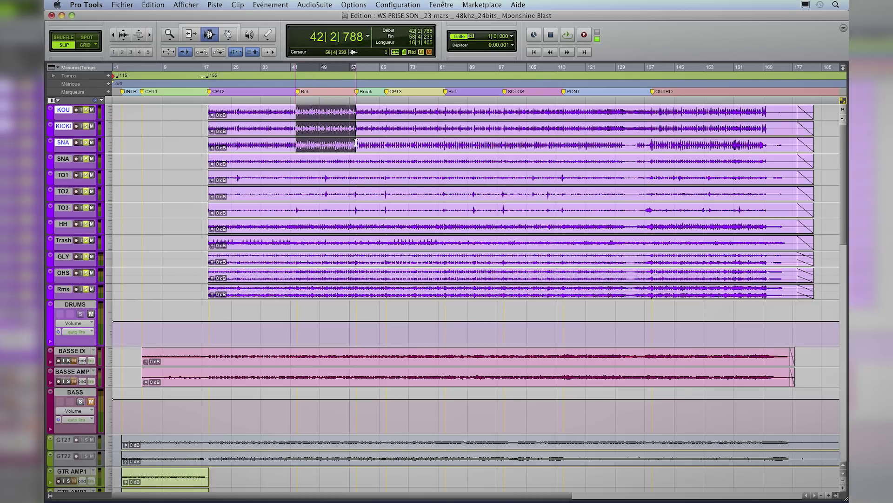
pyautogui.press('super+equal')
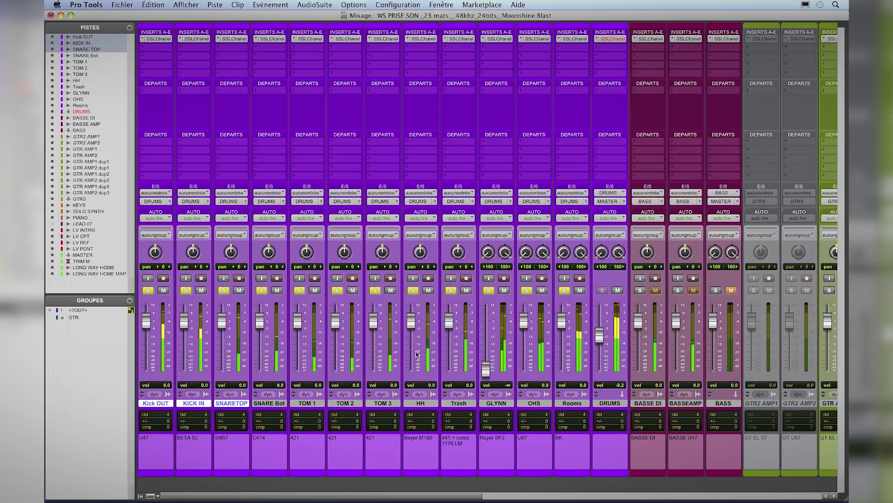
# Step: Mute the TOM 1, TOM 2, TOM 3, HH and Trash tracks and reset the DRUMS volume to 0.0 dB
pyautogui.click(315, 290)
pyautogui.click(352, 290)
pyautogui.click(391, 290)
pyautogui.click(428, 291)
pyautogui.click(466, 290)
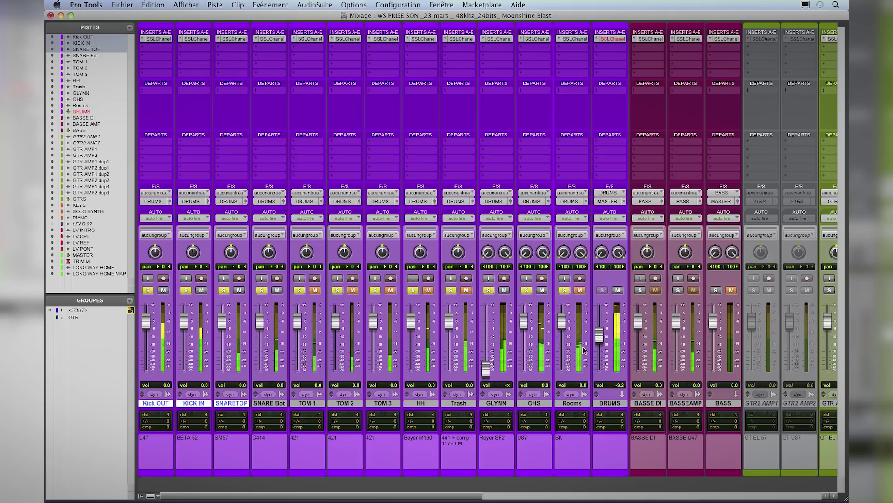
pyautogui.keyDown('alt'); pyautogui.click(599, 328); pyautogui.keyUp('alt')
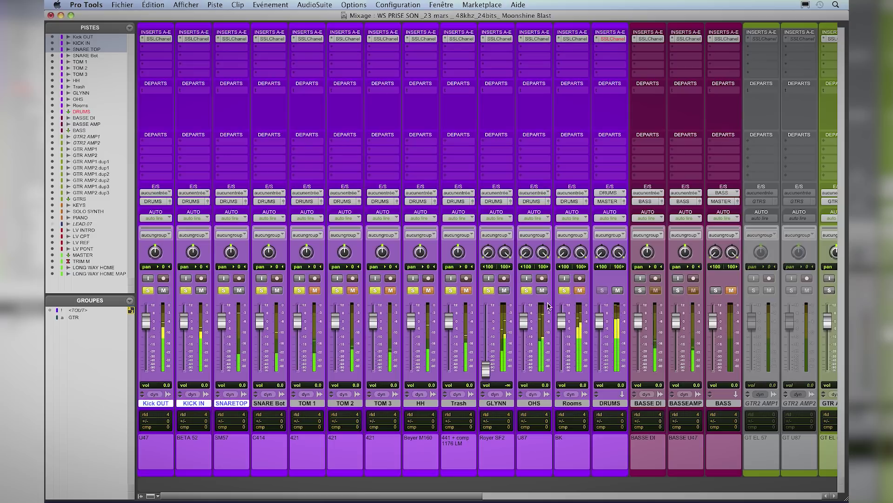
# Step: Solo the OHS track briefly, examine its SSLChannel plug-in and close the plug-in window
pyautogui.keyDown('super'); pyautogui.click(527, 291); pyautogui.keyUp('super')
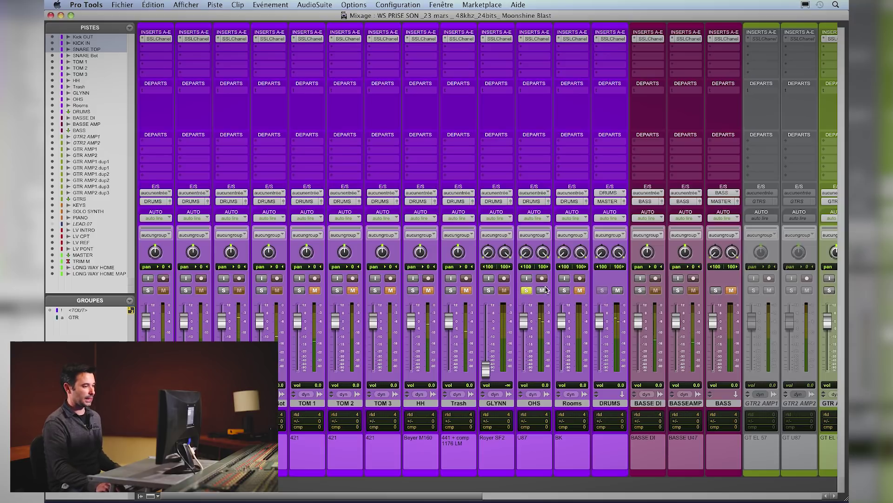
pyautogui.click(535, 38)
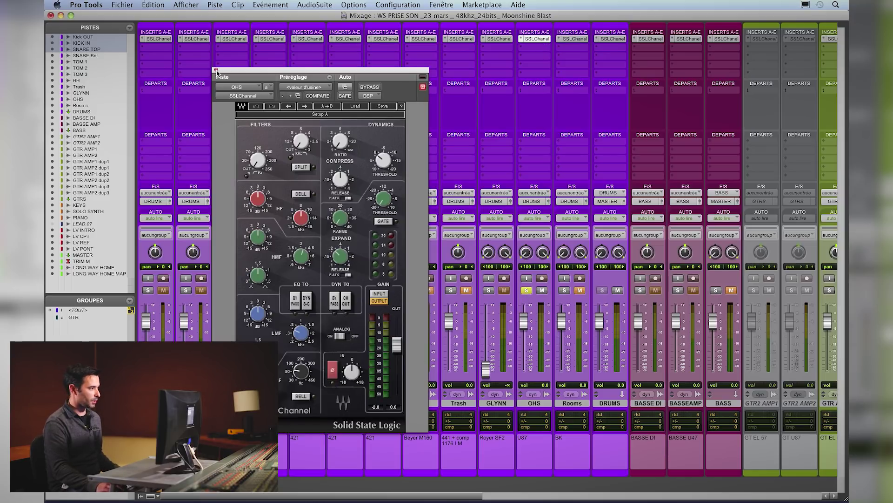
pyautogui.click(216, 70)
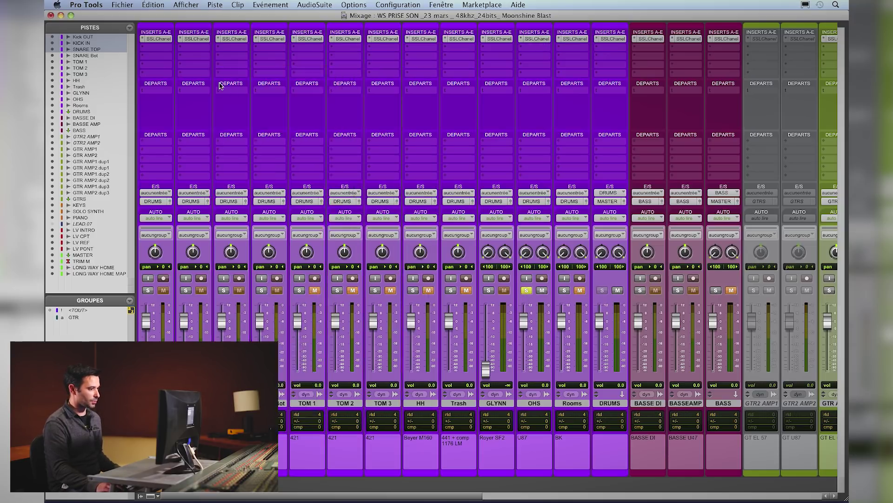
pyautogui.click(526, 290)
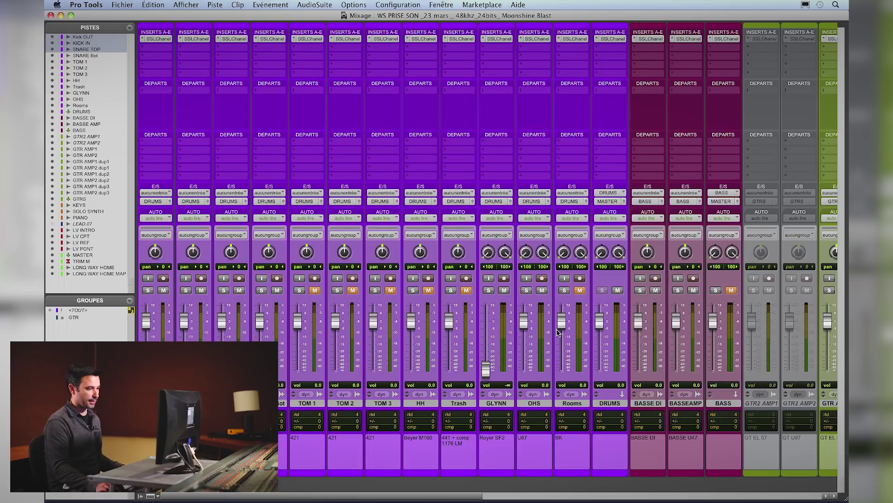
# Step: Solo OHS, play the Ref section and lower the OHS volume to about -1.8 dB
pyautogui.hscroll(5, 558, 332)
pyautogui.hscroll(3, 558, 332)
pyautogui.hscroll(-10, 558, 332)
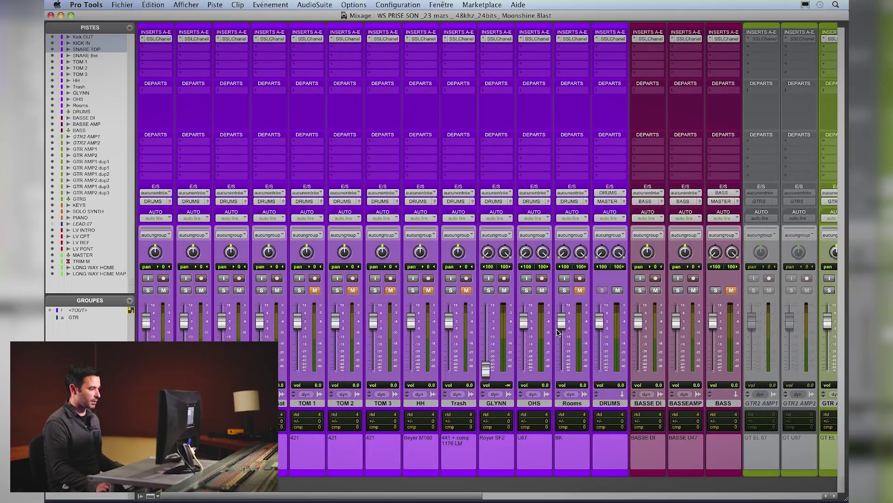
pyautogui.click(526, 290)
pyautogui.press('space')
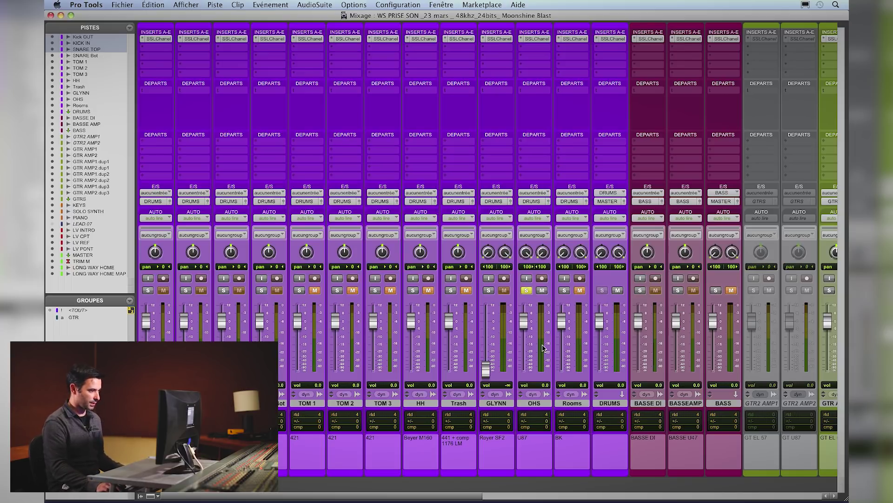
pyautogui.press('super+equal')
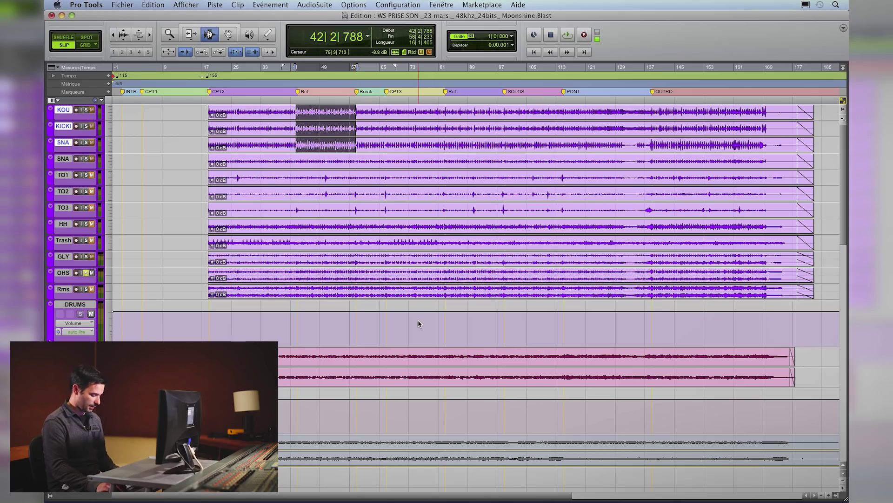
pyautogui.press('super+equal')
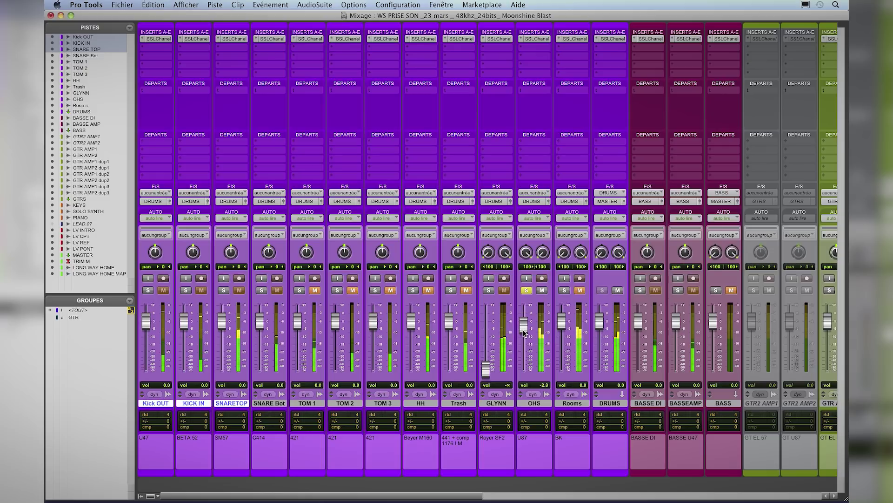
pyautogui.moveTo(524, 324); pyautogui.dragTo(523, 336)
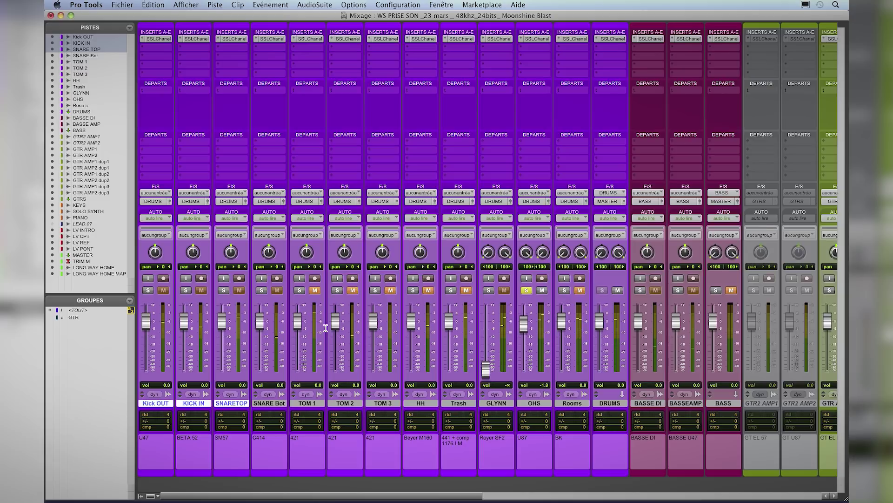
# Step: Play the tom hit around bar 51, selecting it across the TOM 1, TOM 2 and TOM 3 tracks in the Edit window
pyautogui.press('super+equal')
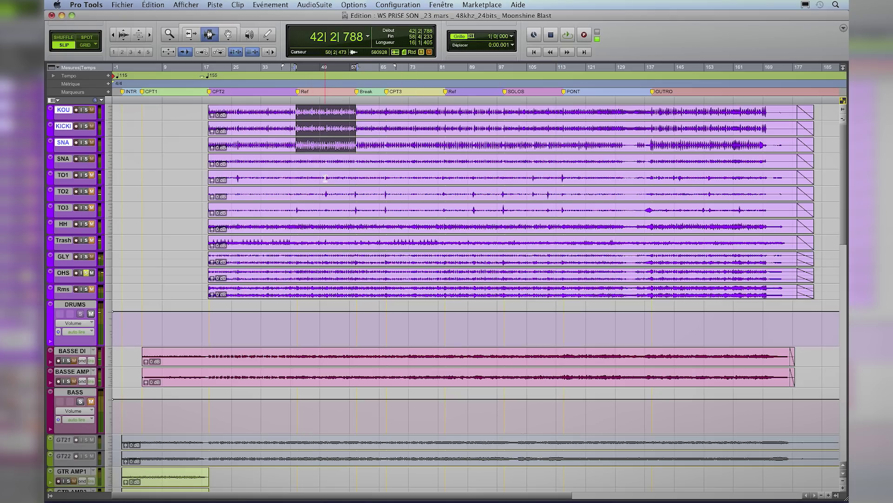
pyautogui.moveTo(325, 178); pyautogui.dragTo(334, 195)
pyautogui.press('space')
pyautogui.press('super+bracketright')
pyautogui.press('super+bracketright')
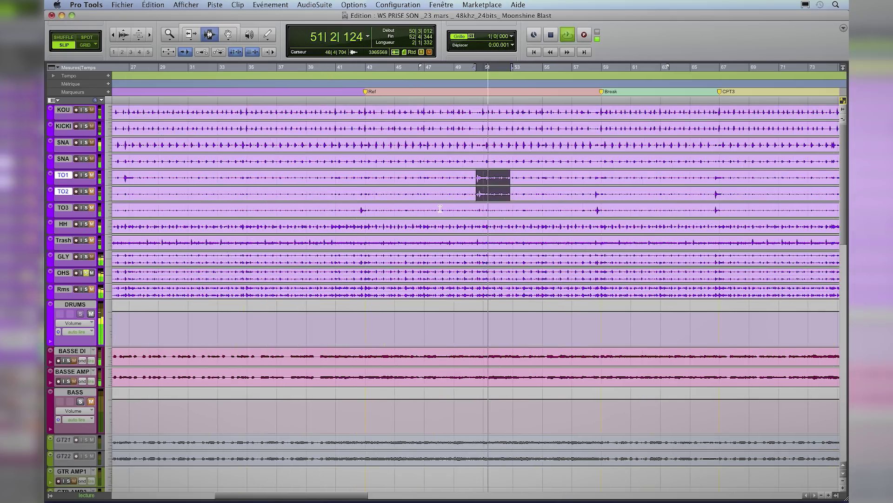
pyautogui.moveTo(466, 177); pyautogui.dragTo(512, 211)
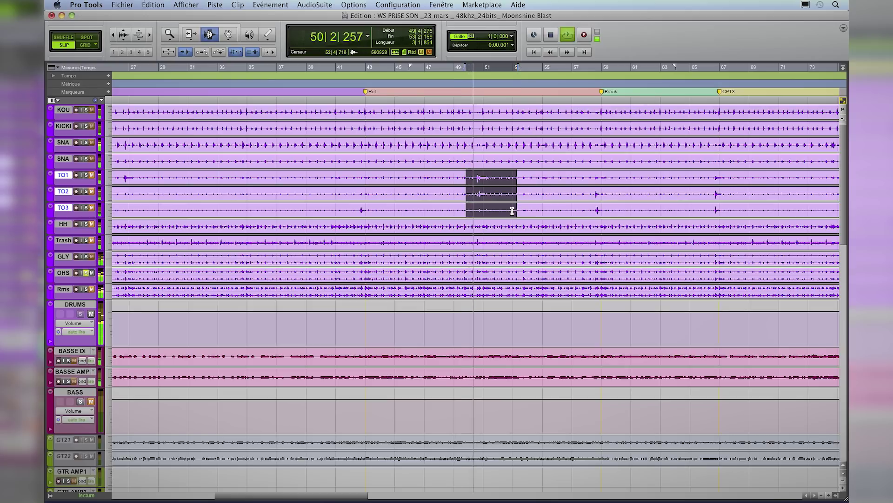
pyautogui.press('space')
# Step: Select the Ref section across the tracks from Kick OUT to TOM 2 for playback and save the session
pyautogui.moveTo(367, 118); pyautogui.dragTo(601, 191)
pyautogui.press('super+s')
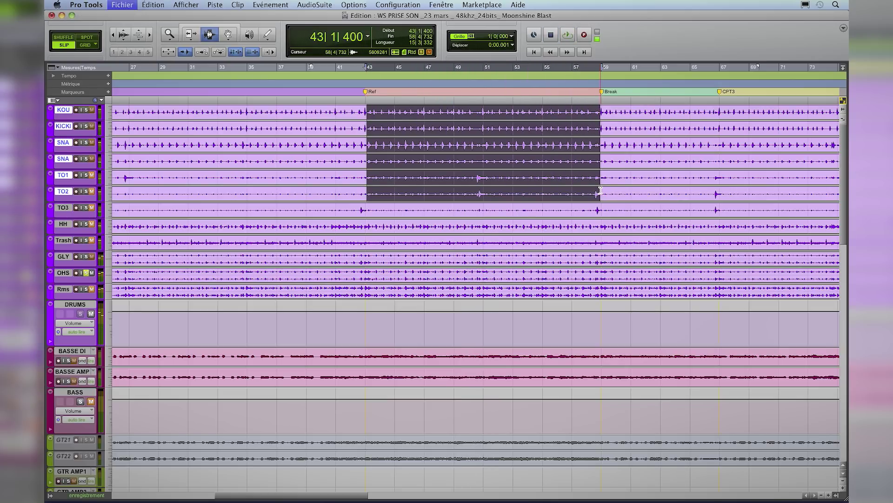
pyautogui.press('super+equal')
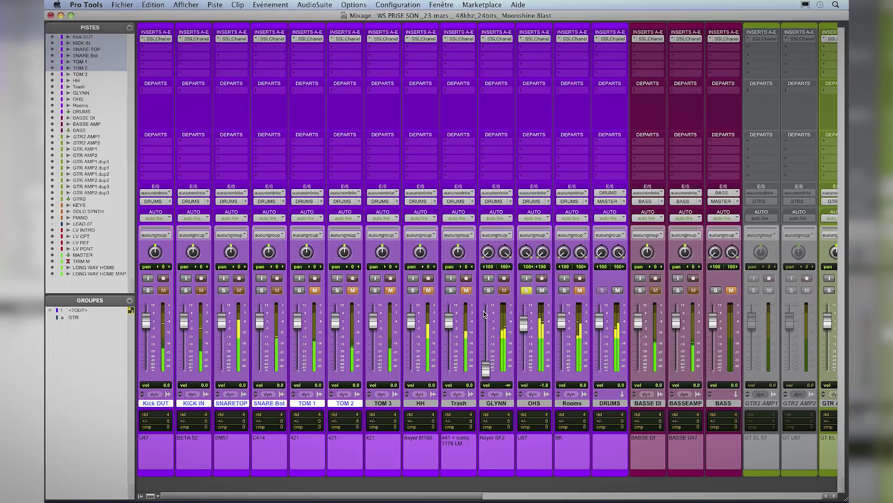
# Step: Solo Kick OUT with its volume at 0.0 dB and open its SSLChannel plug-in
pyautogui.click(148, 290)
pyautogui.moveTo(146, 321)
pyautogui.mouseDown()
pyautogui.moveTo(149, 347)
pyautogui.moveTo(149, 327)
pyautogui.mouseUp()
pyautogui.keyDown('alt'); pyautogui.click(150, 327); pyautogui.keyUp('alt')
pyautogui.click(159, 39)
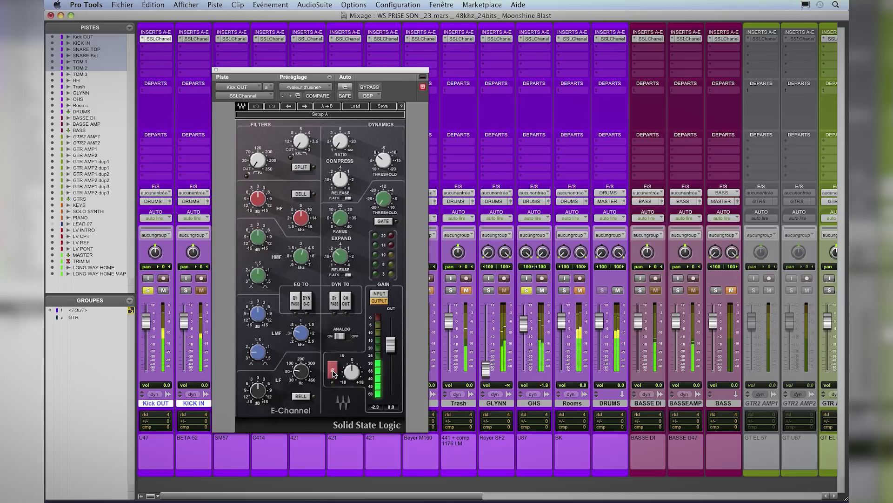
pyautogui.moveTo(289, 72); pyautogui.dragTo(317, 59)
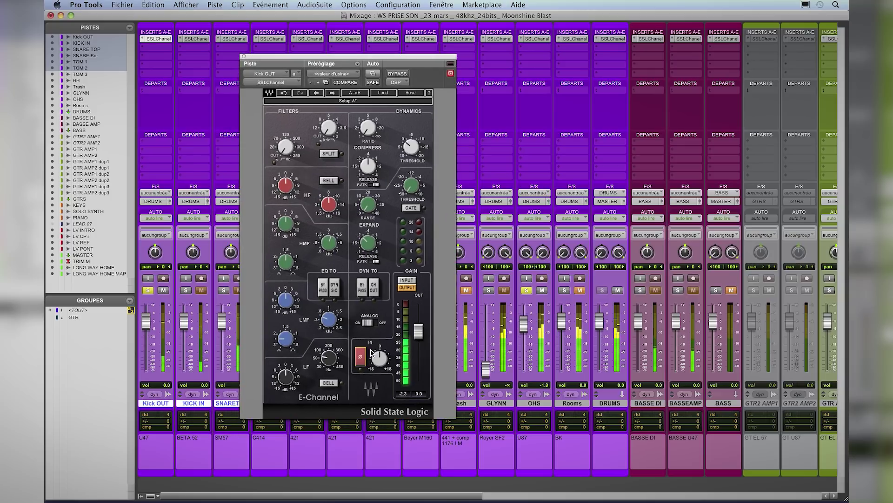
# Step: Compare Kick OUT with and without phase inversion, adjust the SSLChannel input gain slightly and save the session
pyautogui.click(361, 358)
pyautogui.click(361, 358)
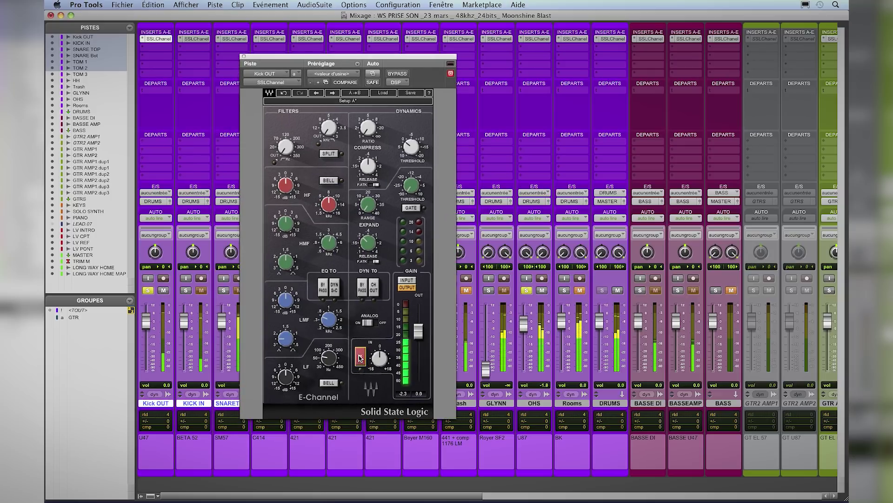
pyautogui.moveTo(379, 362); pyautogui.dragTo(379, 359)
pyautogui.press('super+s')
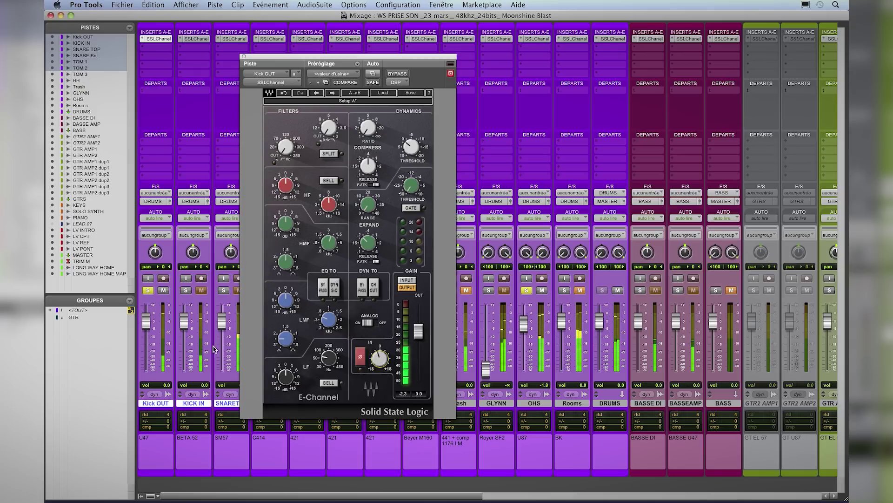
# Step: Reset Kick OUT's volume to 0.0 dB, solo KICK IN at 0.0 dB and close the SSLChannel window
pyautogui.moveTo(147, 323); pyautogui.dragTo(148, 328)
pyautogui.keyDown('alt'); pyautogui.click(147, 327); pyautogui.keyUp('alt')
pyautogui.click(186, 290)
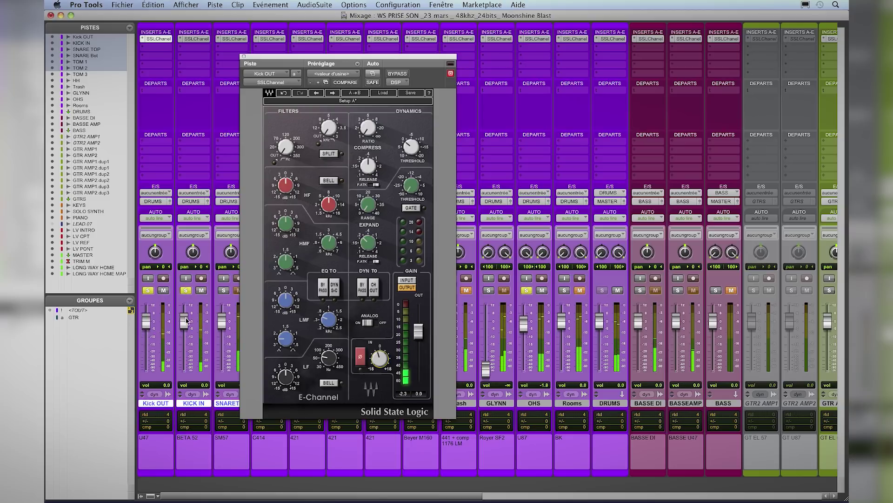
pyautogui.moveTo(185, 324)
pyautogui.mouseDown()
pyautogui.moveTo(181, 335)
pyautogui.moveTo(185, 314)
pyautogui.moveTo(188, 324)
pyautogui.mouseUp()
pyautogui.click(244, 56)
# Step: Solo SNARE TOP, SNARE Bot and HH, set their volumes to about -0.3, -1.2 and -5.0 dB and pan HH about 43 right
pyautogui.click(223, 290)
pyautogui.moveTo(223, 314); pyautogui.dragTo(262, 328)
pyautogui.click(262, 292)
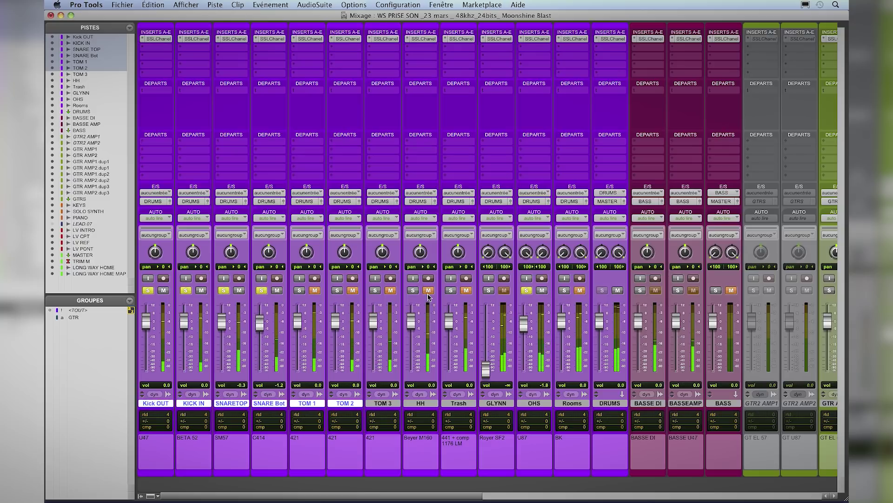
pyautogui.click(413, 290)
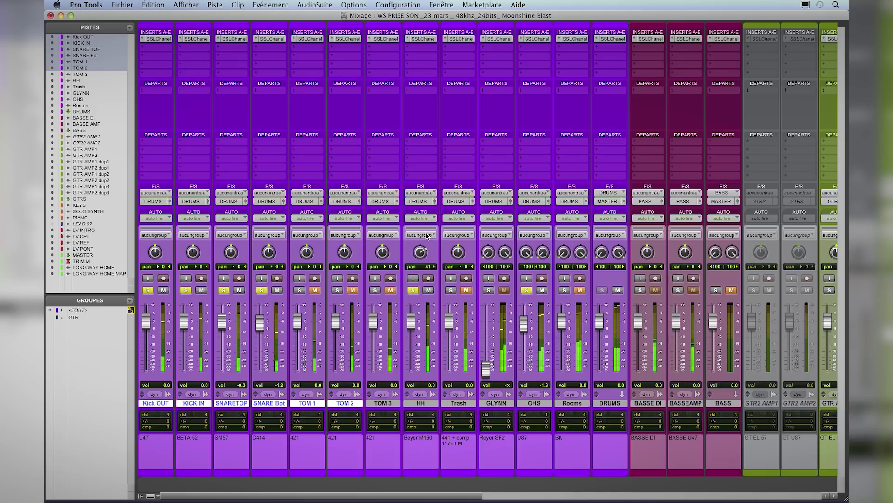
pyautogui.moveTo(412, 316)
pyautogui.mouseDown()
pyautogui.moveTo(411, 377)
pyautogui.moveTo(410, 326)
pyautogui.mouseUp()
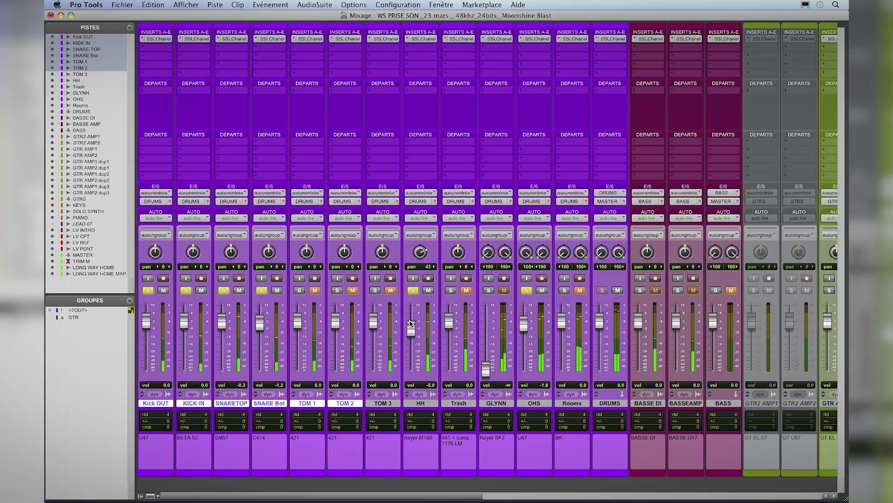
# Step: Look over the levels, solos and mutes of the channel strips across the whole mixer
pyautogui.hscroll(2, 449, 343)
pyautogui.hscroll(15, 449, 344)
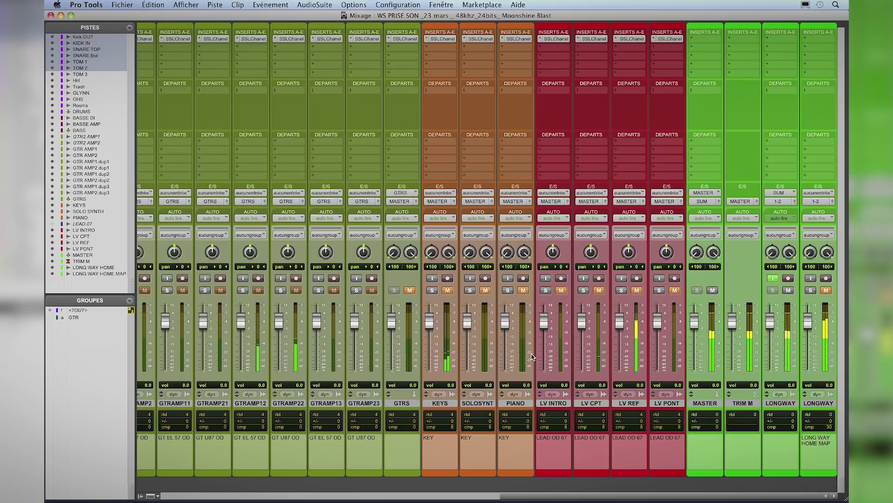
pyautogui.hscroll(-5, 535, 354)
pyautogui.hscroll(-15, 533, 356)
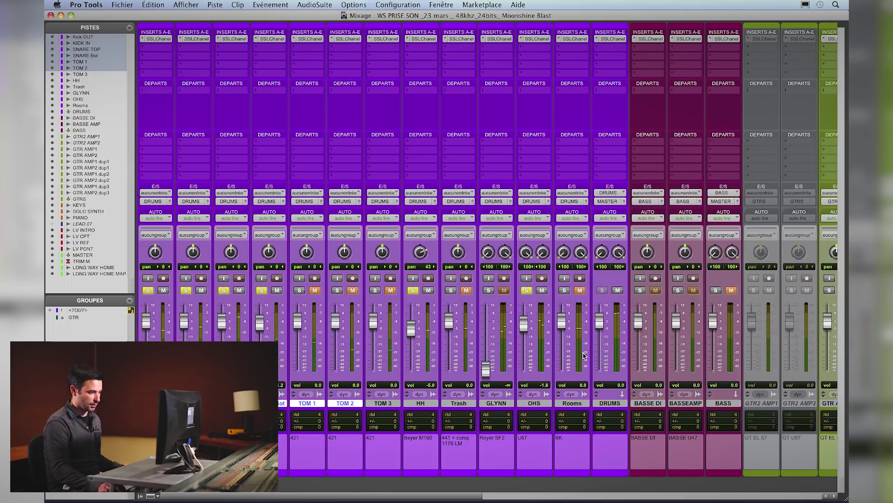
pyautogui.hscroll(4, 584, 356)
pyautogui.hscroll(8, 585, 356)
pyautogui.hscroll(-12, 558, 342)
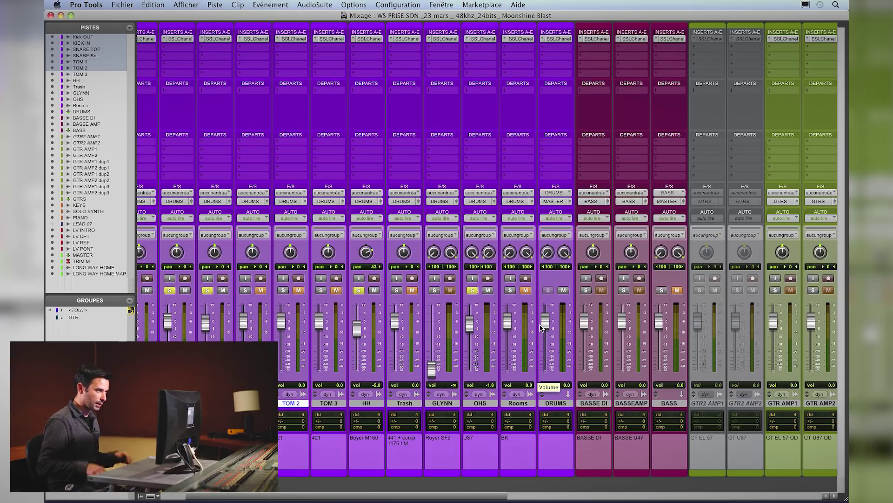
pyautogui.hscroll(3, 542, 330)
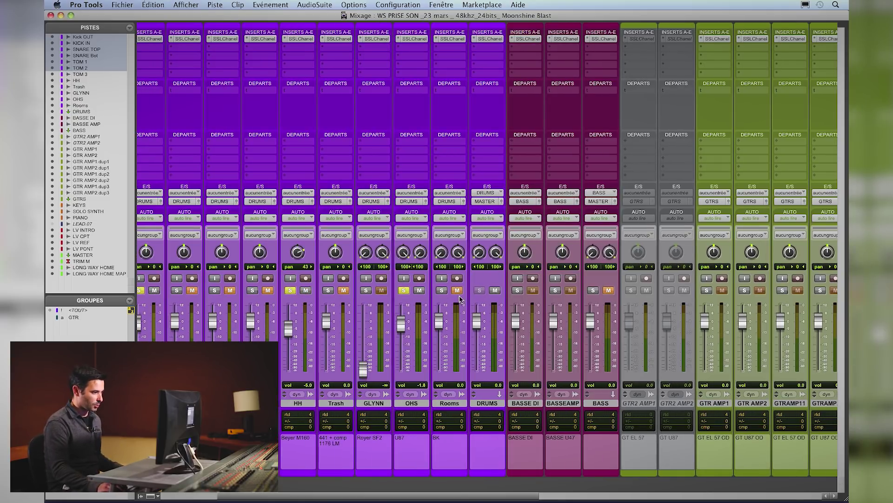
# Step: Clear all solos, bring Rooms in from silence to about -4.5 dB and compare the drums with and without it
pyautogui.moveTo(438, 320); pyautogui.dragTo(442, 385)
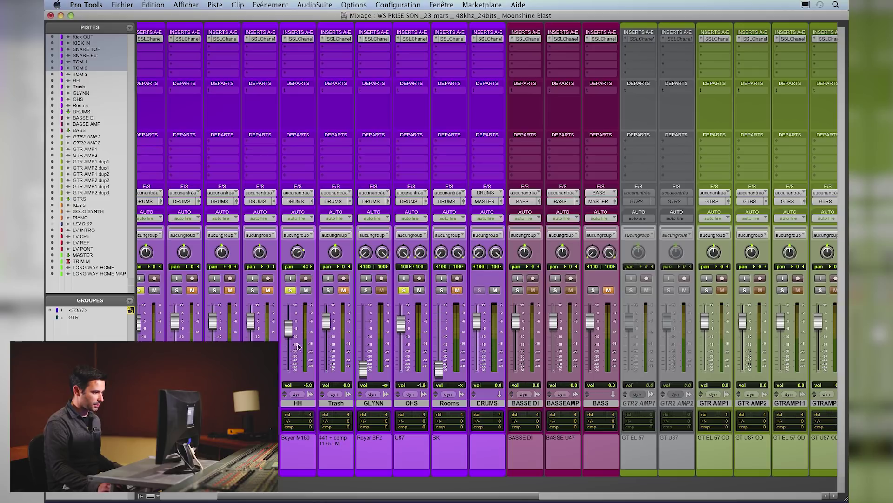
pyautogui.keyDown('alt'); pyautogui.click(291, 291); pyautogui.keyUp('alt')
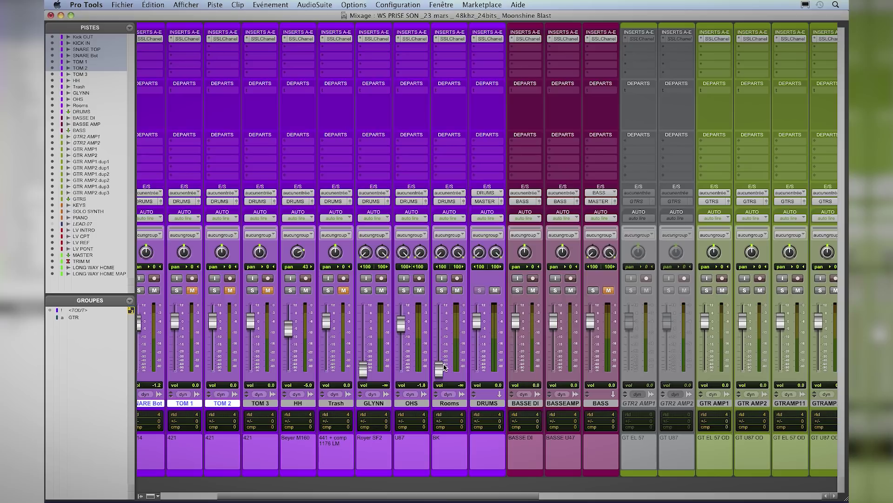
pyautogui.moveTo(443, 366); pyautogui.dragTo(440, 327)
pyautogui.keyDown('alt'); pyautogui.click(441, 252); pyautogui.keyUp('alt')
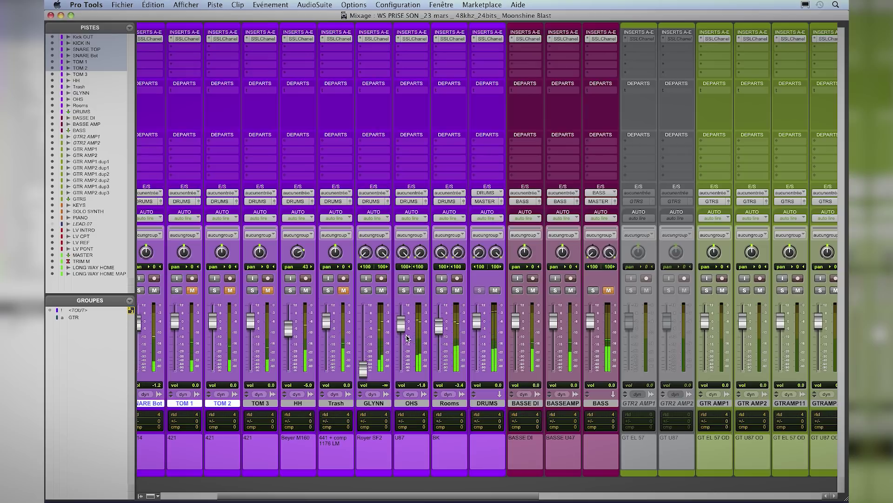
pyautogui.moveTo(439, 325)
pyautogui.mouseDown()
pyautogui.moveTo(445, 358)
pyautogui.moveTo(445, 340)
pyautogui.mouseUp()
pyautogui.click(456, 290)
pyautogui.click(456, 291)
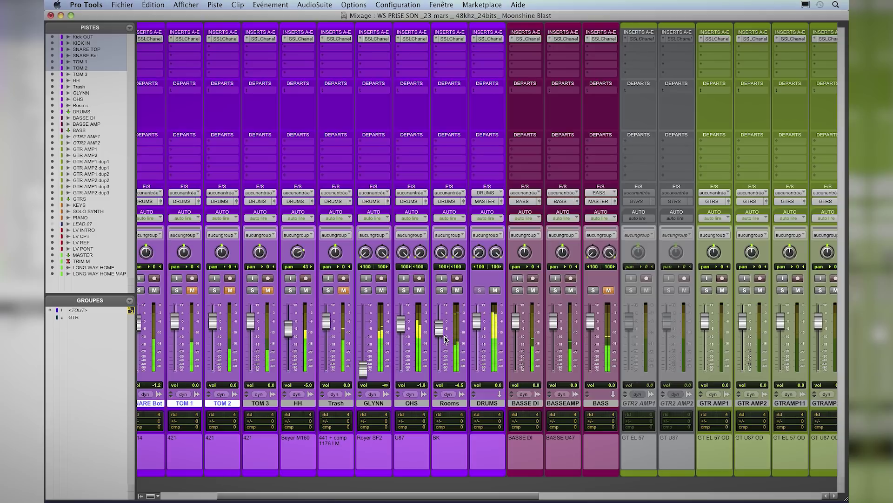
# Step: Unmute BASS, set BASSE AMP to about -1.0 dB, BASSE DI fully down and DRUMS to about -1.5 dB, and save the session
pyautogui.hscroll(4, 581, 350)
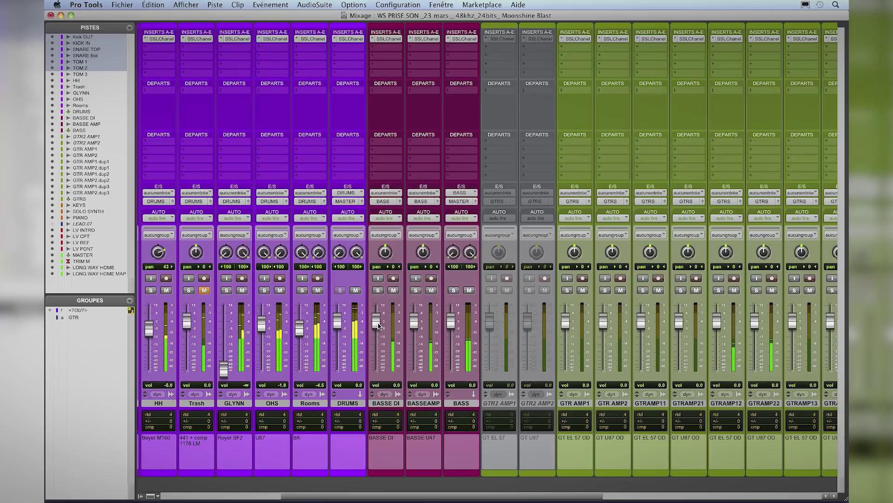
pyautogui.moveTo(416, 351); pyautogui.dragTo(416, 328)
pyautogui.keyDown('alt'); pyautogui.click(417, 328); pyautogui.keyUp('alt')
pyautogui.moveTo(339, 328); pyautogui.dragTo(344, 333)
pyautogui.moveTo(414, 325); pyautogui.dragTo(415, 340)
pyautogui.hscroll(5, 416, 341)
pyautogui.press('super+s')
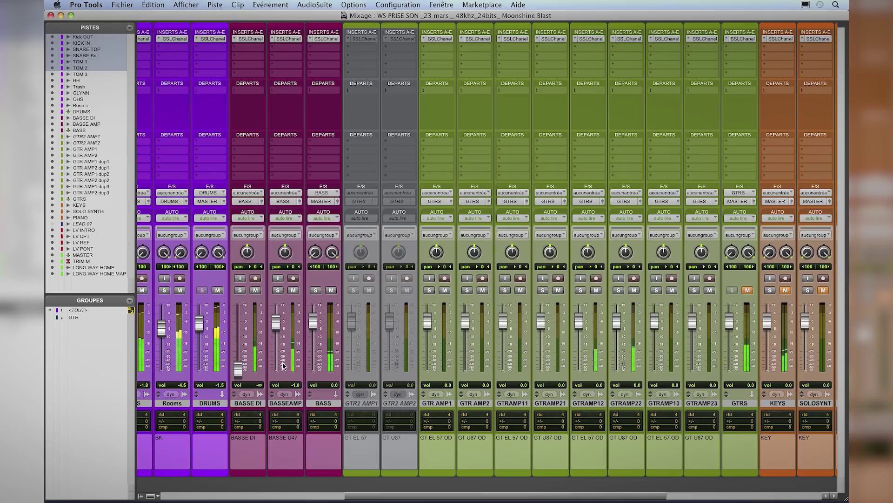
# Step: Compare BASSE DI at 0.0 dB with BASSE AMP using solo, and return BASSE DI fully down with the solos cleared
pyautogui.keyDown('alt'); pyautogui.click(238, 370); pyautogui.keyUp('alt')
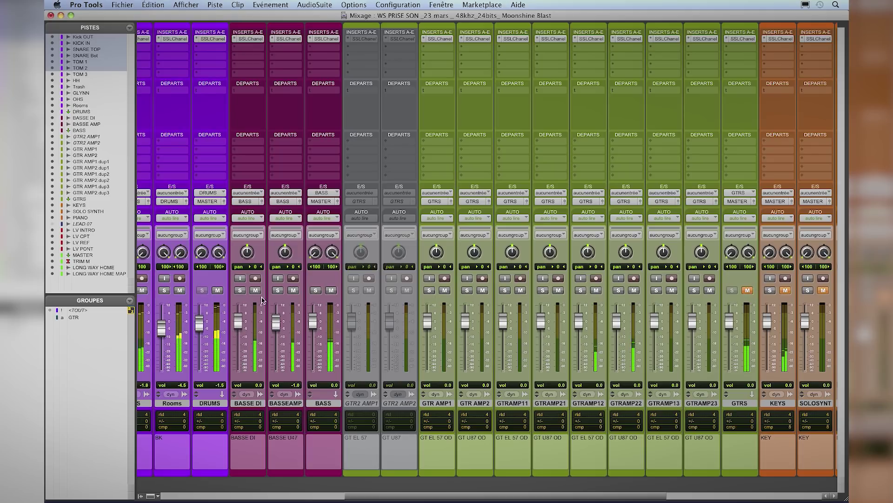
pyautogui.click(239, 290)
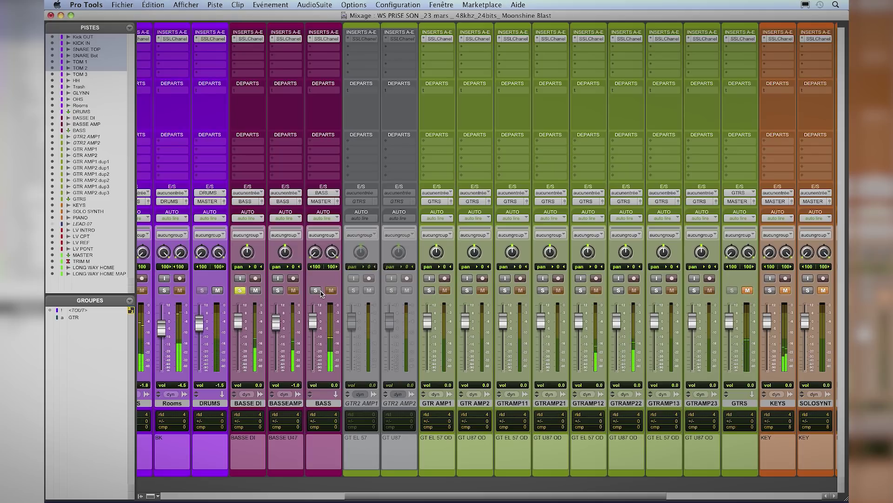
pyautogui.click(278, 290)
pyautogui.click(239, 289)
pyautogui.click(240, 290)
pyautogui.click(278, 290)
pyautogui.click(239, 290)
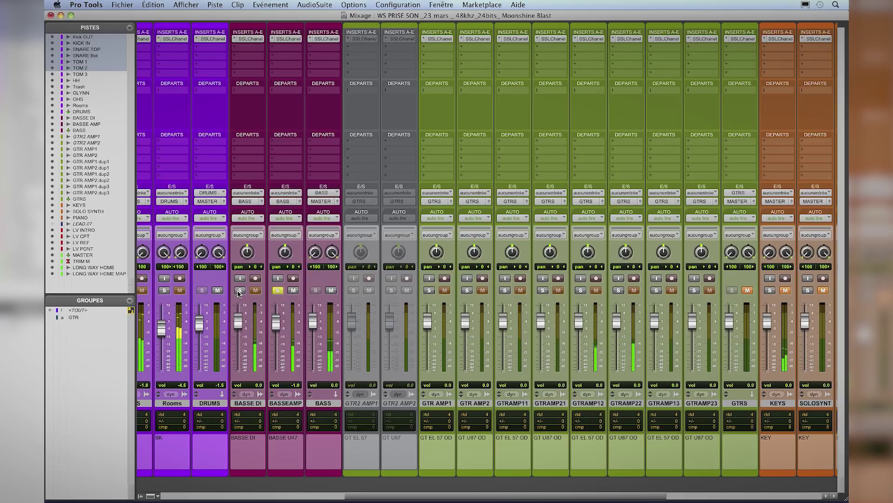
pyautogui.moveTo(239, 326); pyautogui.dragTo(238, 371)
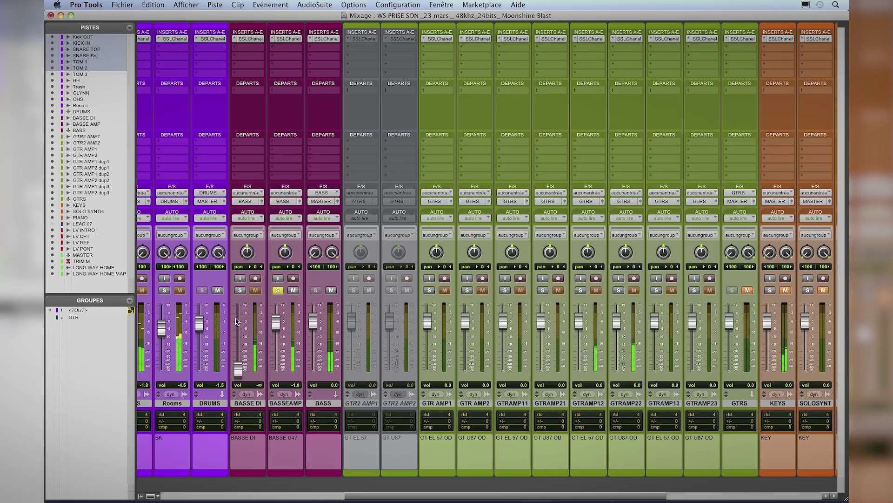
pyautogui.click(278, 290)
# Step: Unmute GTRS, select the GTRAMP12 and GTRAMP22 tracks and solo them together
pyautogui.hscroll(3, 600, 335)
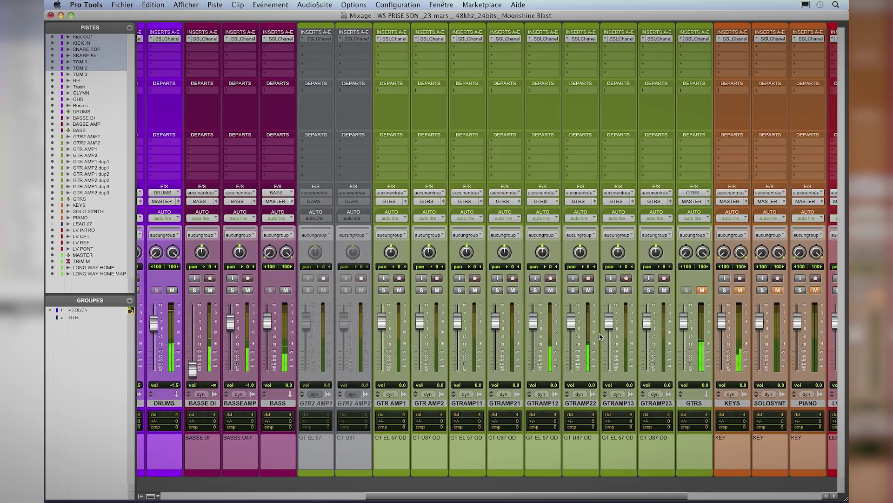
pyautogui.click(702, 290)
pyautogui.moveTo(554, 404); pyautogui.dragTo(573, 403)
pyautogui.click(535, 290)
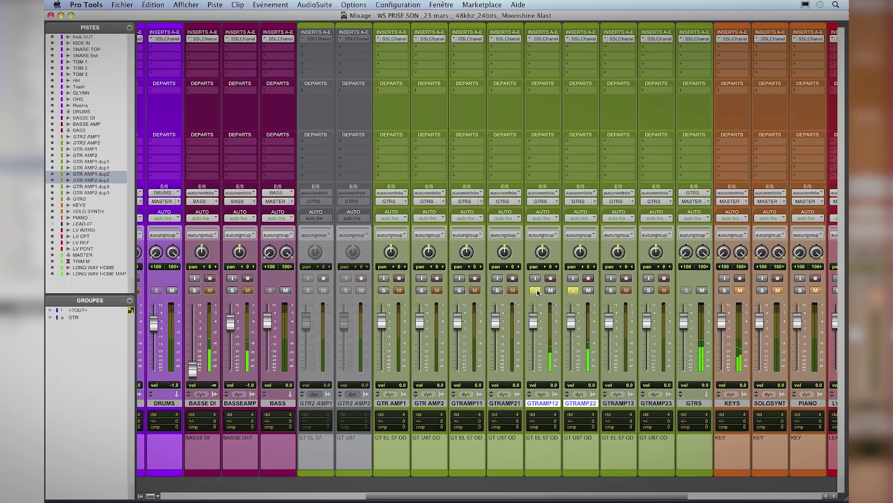
# Step: Look over the guitar clips along the song structure in the Edit window and restart playback
pyautogui.press('super+equal')
pyautogui.press('space')
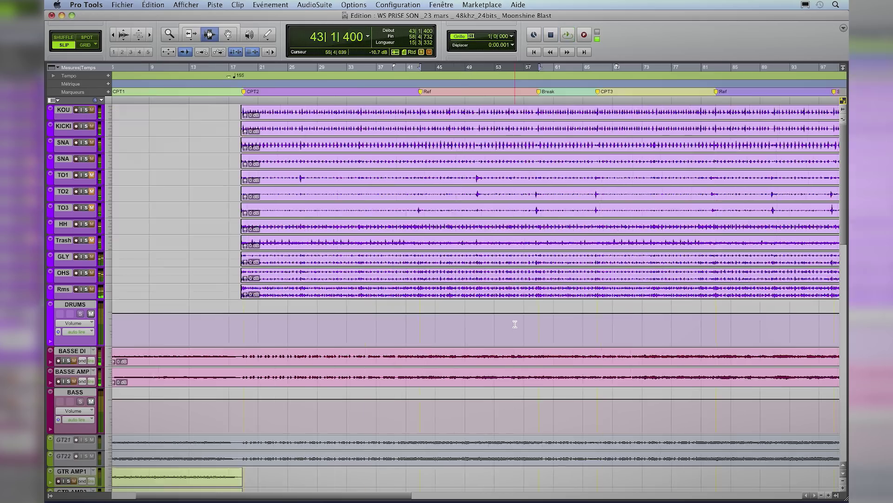
pyautogui.press('super+bracketleft')
pyautogui.press('super+bracketleft')
pyautogui.press('super+bracketright')
pyautogui.scroll(-8, 429, 354)
pyautogui.press('space')
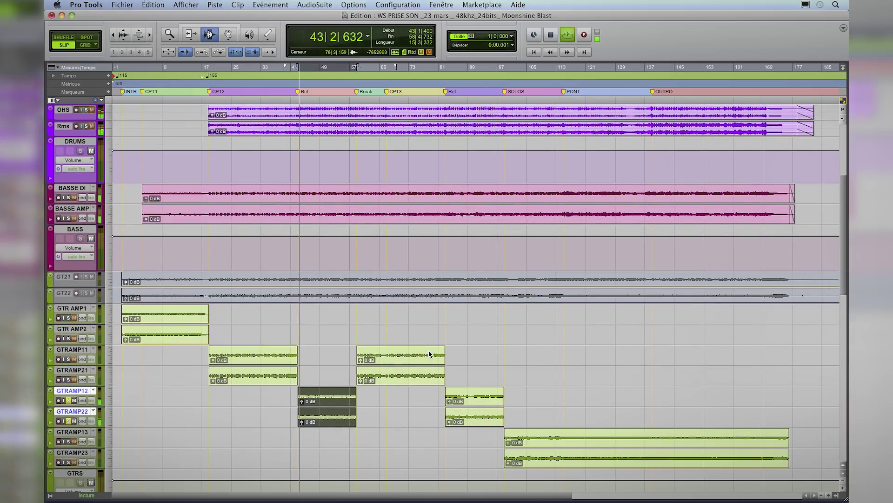
# Step: Return to the Mix window and compare GTRAMP12 and GTRAMP22 individually using their solos and mutes
pyautogui.press('super+equal')
pyautogui.click(535, 290)
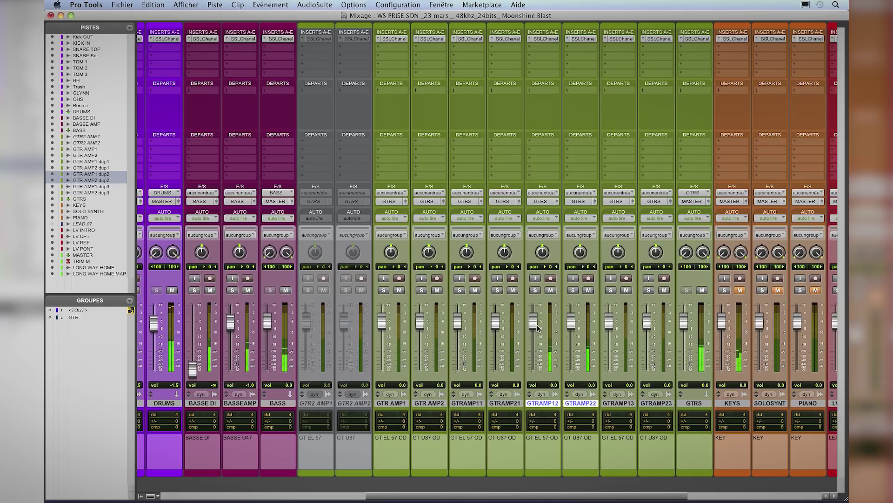
pyautogui.click(535, 291)
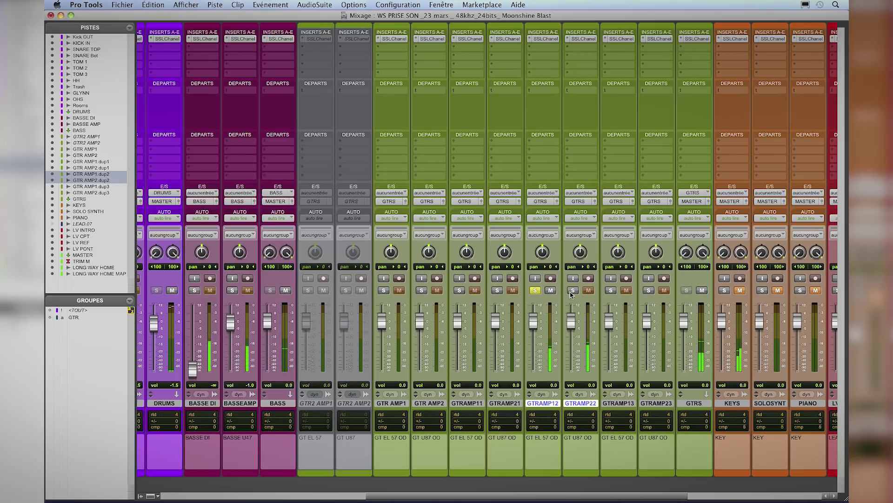
pyautogui.click(535, 291)
pyautogui.click(573, 290)
pyautogui.click(573, 291)
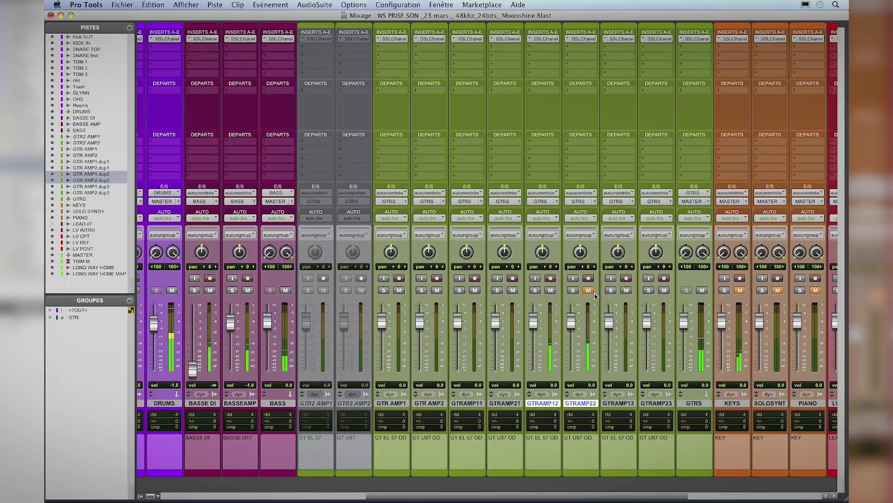
pyautogui.click(589, 291)
# Step: Set GTRAMP22 to about -0.6 dB and GTRAMP12 to 0.0 dB, unmute KEYS and lower GTRS to about -1.2 dB
pyautogui.moveTo(571, 321)
pyautogui.mouseDown()
pyautogui.moveTo(573, 331)
pyautogui.moveTo(536, 324)
pyautogui.moveTo(572, 322)
pyautogui.mouseUp()
pyautogui.keyDown('alt'); pyautogui.click(533, 321); pyautogui.keyUp('alt')
pyautogui.hscroll(5, 577, 328)
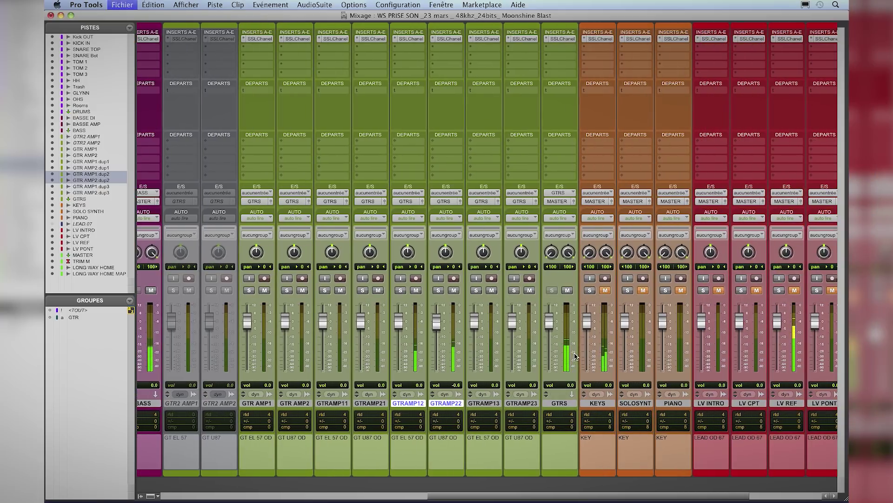
pyautogui.click(534, 290)
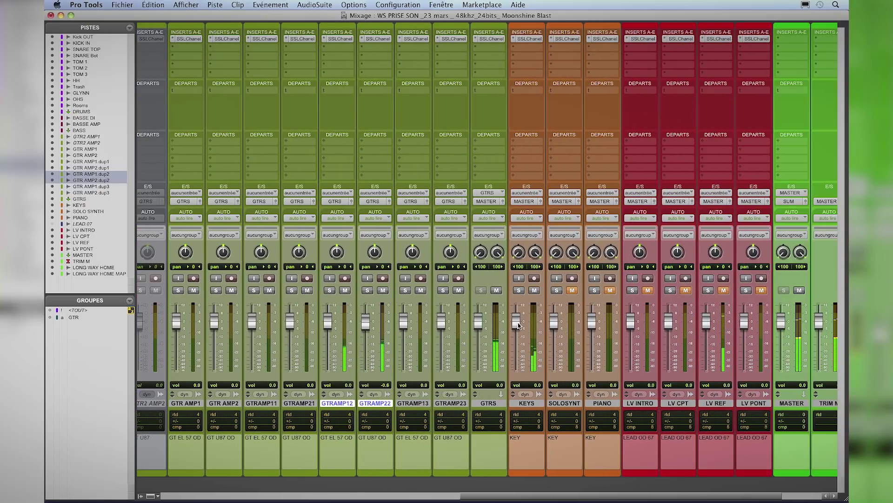
pyautogui.moveTo(482, 328)
pyautogui.mouseDown()
pyautogui.moveTo(480, 367)
pyautogui.moveTo(479, 332)
pyautogui.mouseUp()
# Step: Unmute LV REF and adjust the input gain in its SSLChannel slightly, leaving its volume at 0.0 dB
pyautogui.hscroll(2, 479, 333)
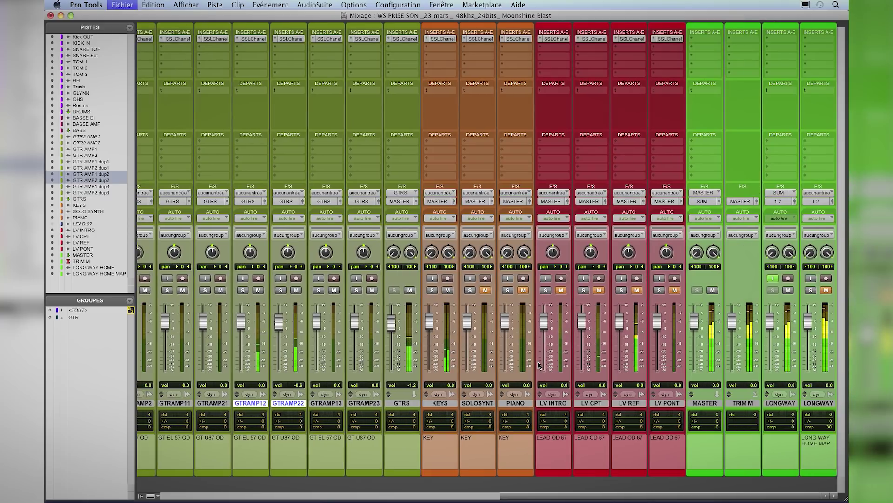
pyautogui.click(637, 291)
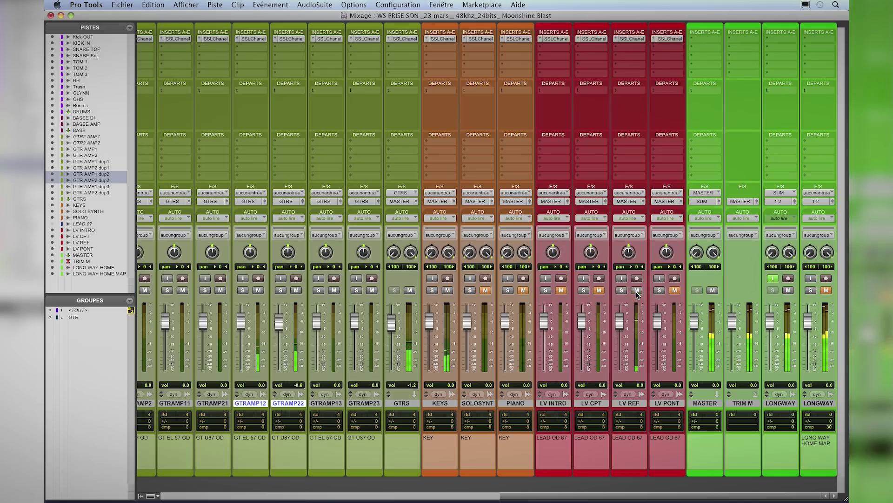
pyautogui.moveTo(620, 322); pyautogui.dragTo(622, 338)
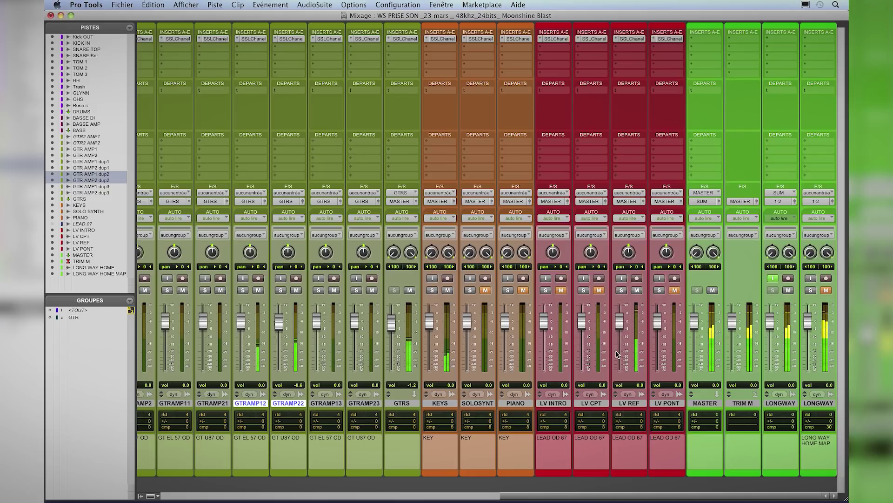
pyautogui.click(634, 40)
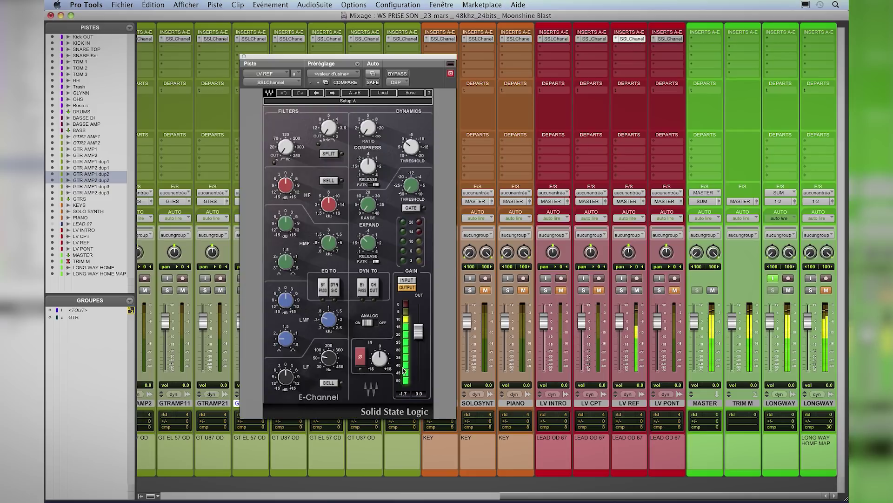
pyautogui.moveTo(376, 360)
pyautogui.moveTo(376, 360); pyautogui.dragTo(379, 358)
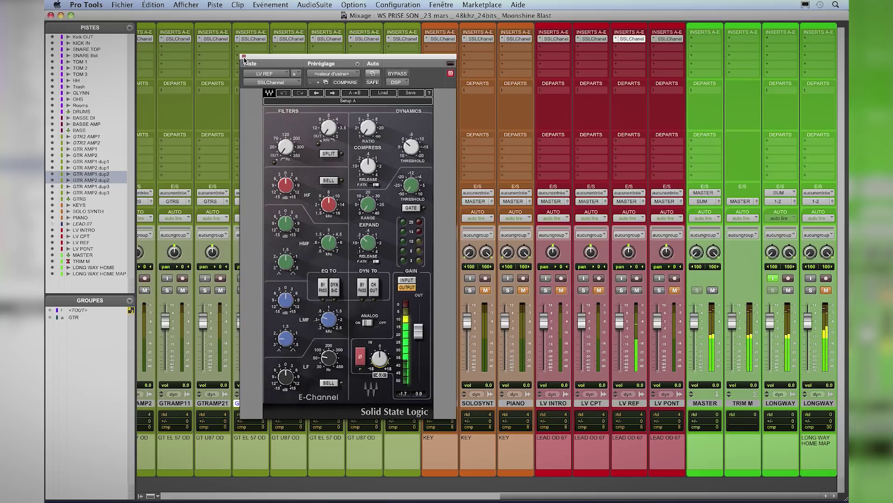
pyautogui.click(244, 58)
# Step: Adjust the SSLChannel input gains of GTR AMP1.dup2 and GTR AMP2.dup2 and close the plug-in window
pyautogui.hscroll(-2, 538, 300)
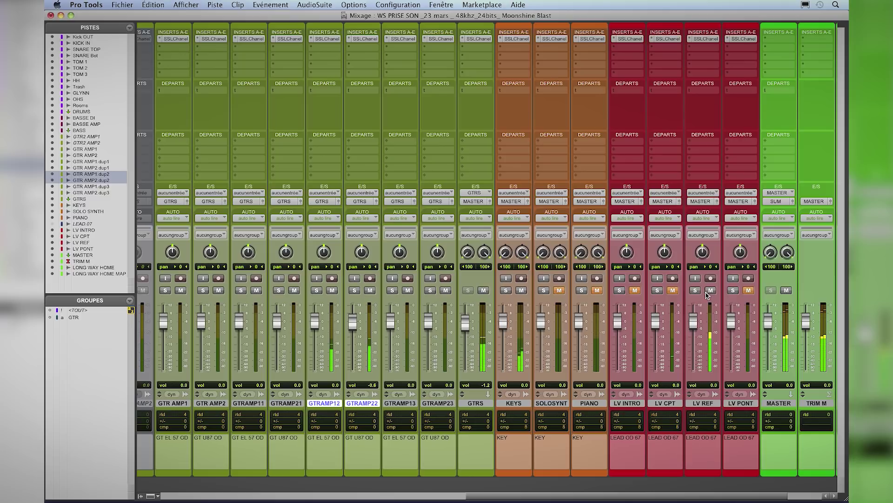
pyautogui.hscroll(-1, 470, 324)
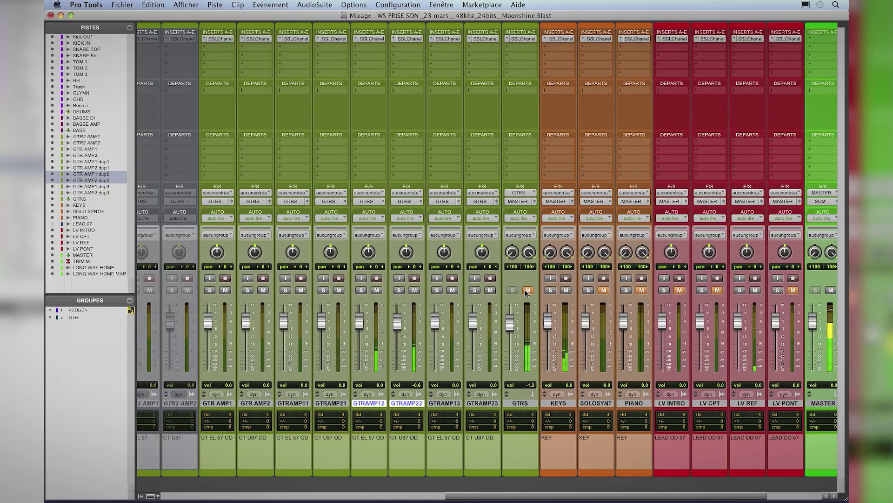
pyautogui.click(371, 38)
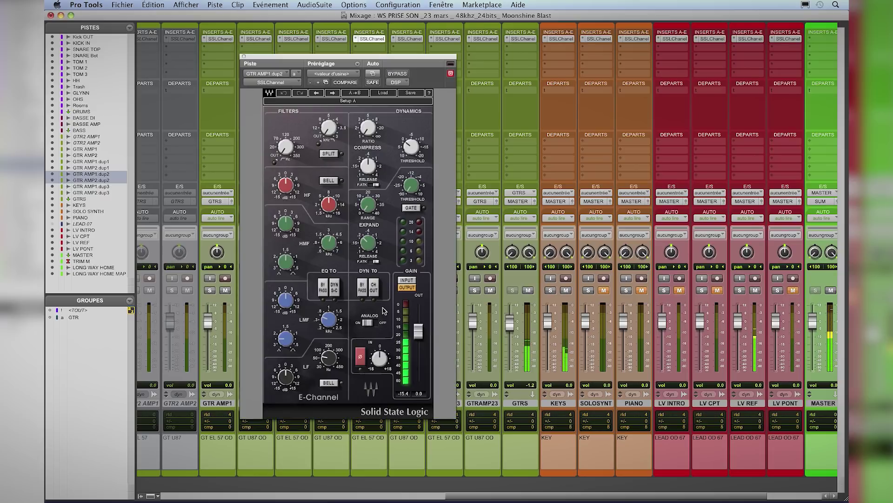
pyautogui.click(379, 358)
pyautogui.click(401, 40)
pyautogui.click(385, 362)
pyautogui.press('Return')
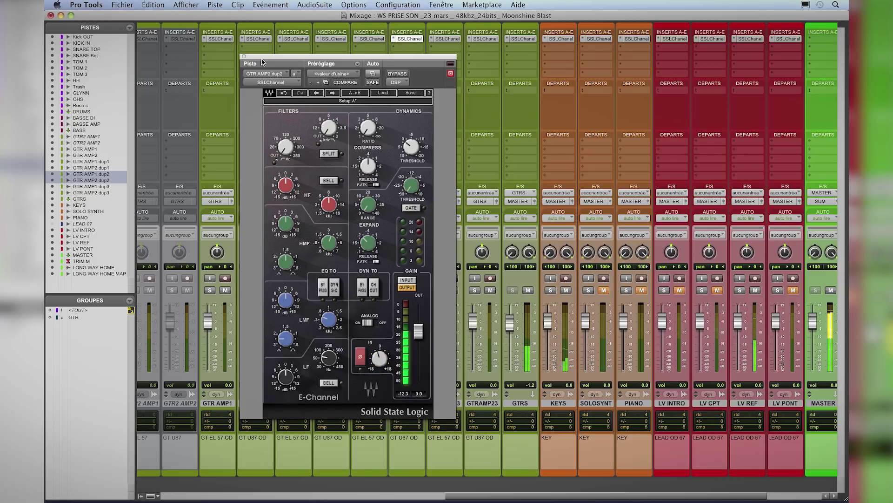
pyautogui.click(243, 57)
# Step: Reset the GTRS volume, adjust the GTRAMP22 panning slightly and save the session
pyautogui.keyDown('alt'); pyautogui.click(510, 329); pyautogui.keyUp('alt')
pyautogui.moveTo(406, 255)
pyautogui.mouseDown()
pyautogui.moveTo(371, 250)
pyautogui.moveTo(376, 242)
pyautogui.moveTo(407, 259)
pyautogui.mouseUp()
pyautogui.hscroll(-5, 419, 325)
pyautogui.press('super+s')
# Step: Check BASSE AMP in the mix by toggling its solo on and off
pyautogui.hscroll(-7, 440, 368)
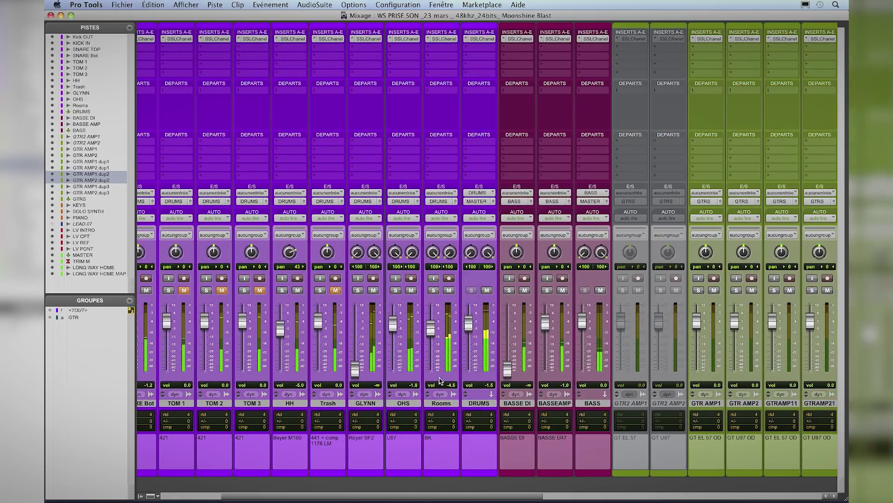
pyautogui.click(547, 290)
pyautogui.click(547, 290)
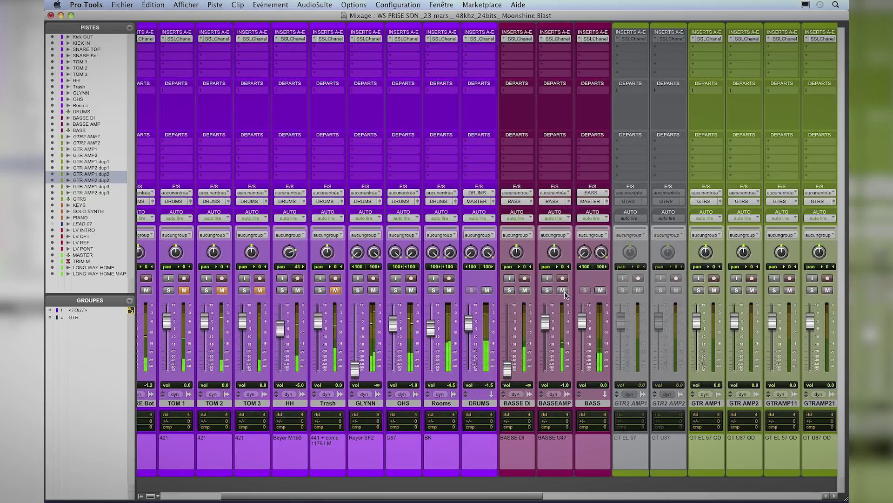
# Step: Reset OHS to 0.0 dB, mute Rooms with its volume fully down, check the SSLChannel on OHS and save the session
pyautogui.hscroll(-4, 522, 363)
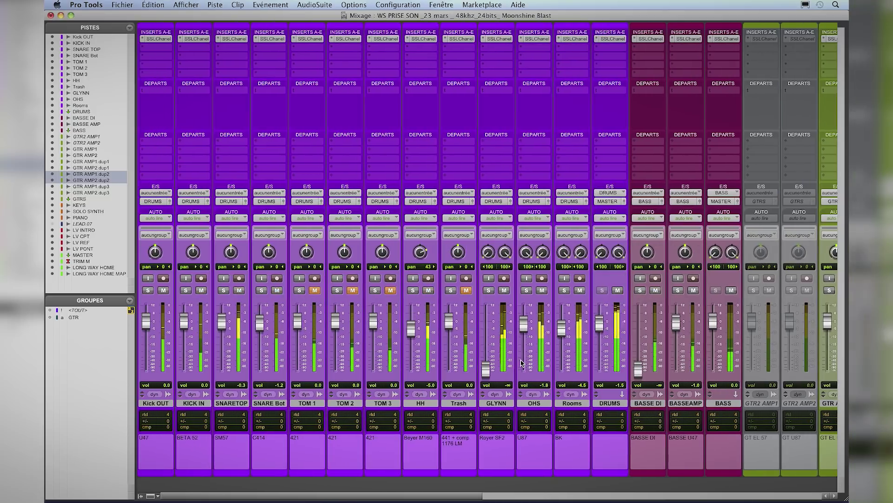
pyautogui.keyDown('alt'); pyautogui.click(524, 323); pyautogui.keyUp('alt')
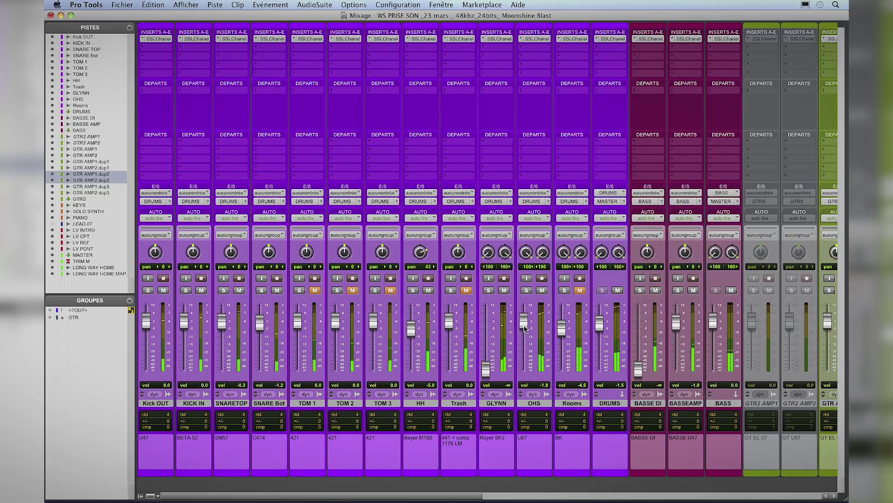
pyautogui.moveTo(561, 328); pyautogui.dragTo(567, 382)
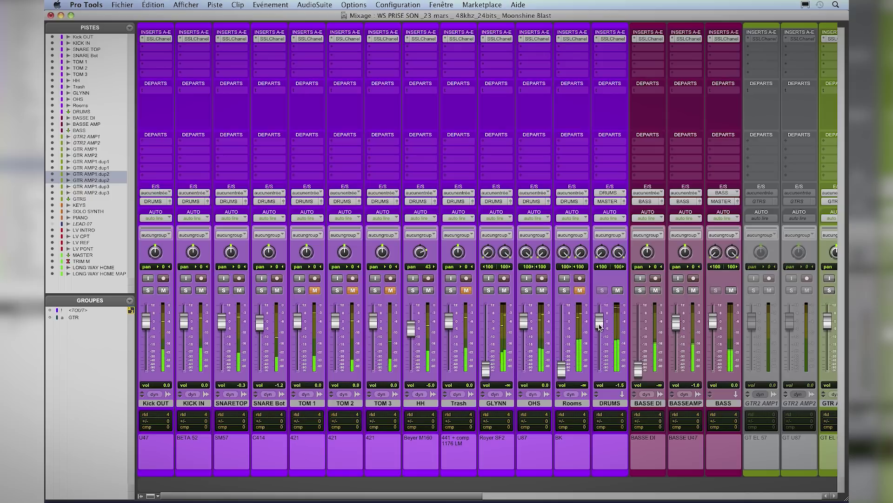
pyautogui.click(540, 39)
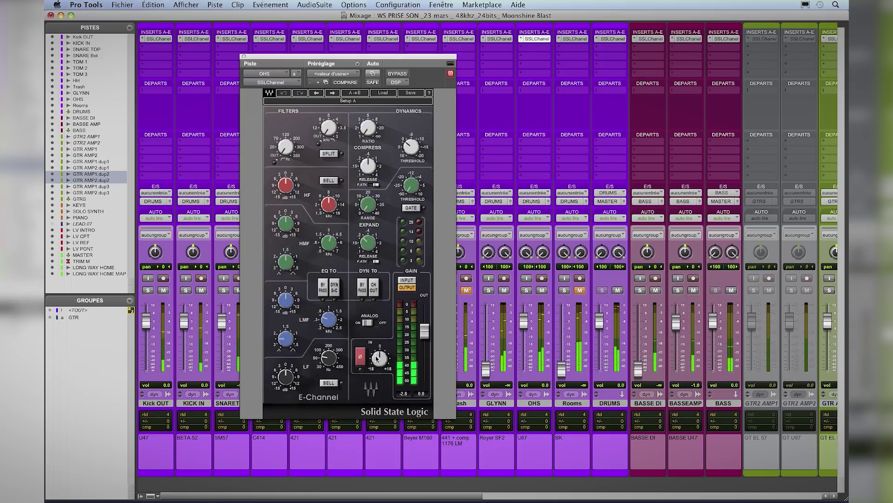
pyautogui.click(244, 58)
pyautogui.press('super+s')
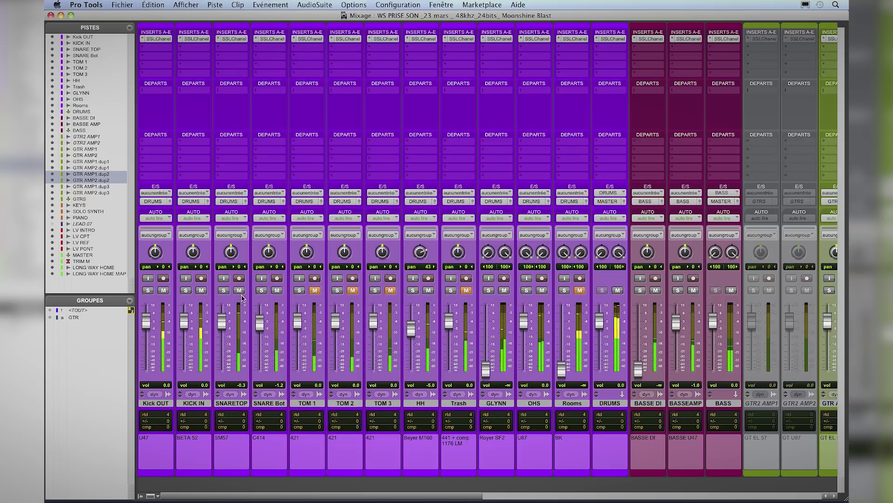
# Step: Compare the mix with SNARETOP fully down, reset its volume to 0.0 dB and check the input gain in its SSLChannel
pyautogui.moveTo(222, 321); pyautogui.dragTo(222, 386)
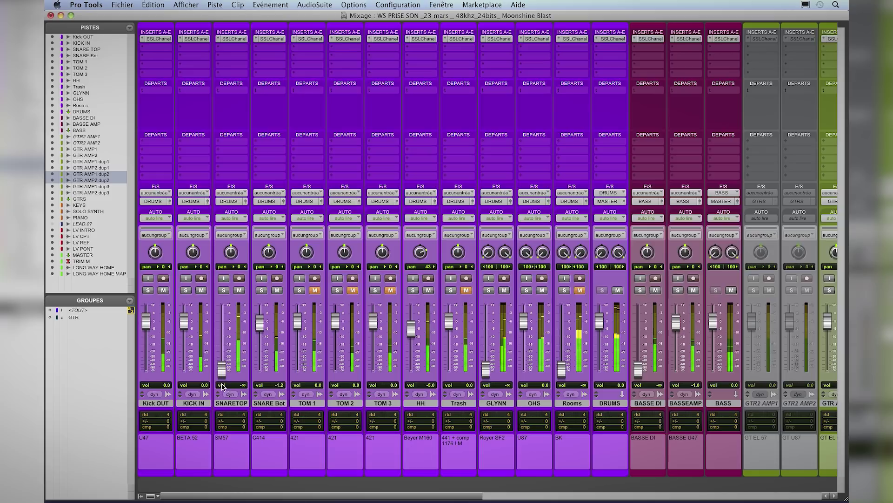
pyautogui.click(234, 39)
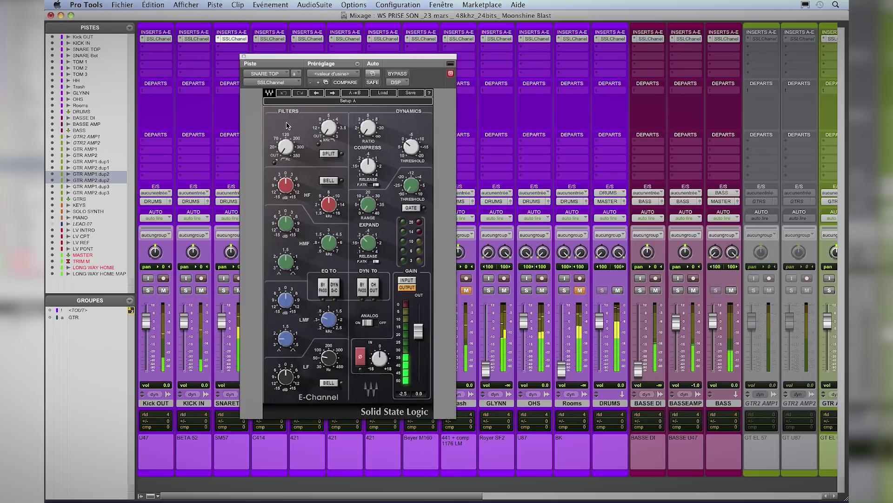
pyautogui.click(384, 366)
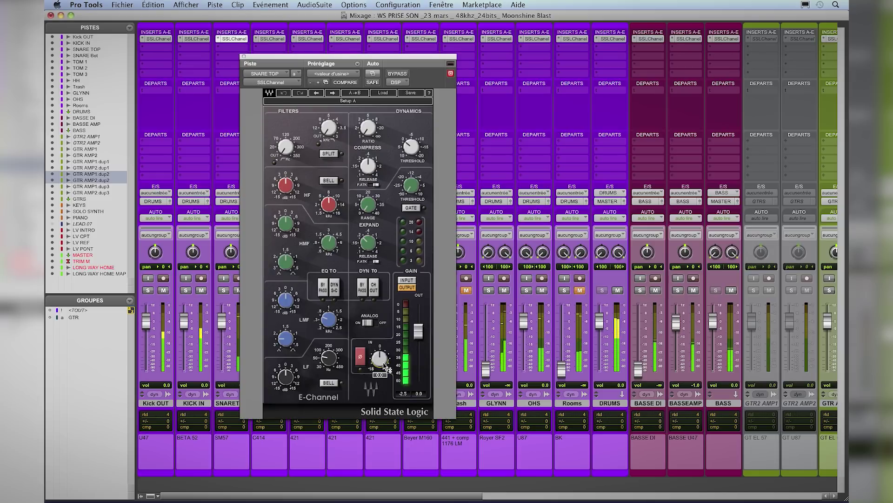
pyautogui.click(244, 57)
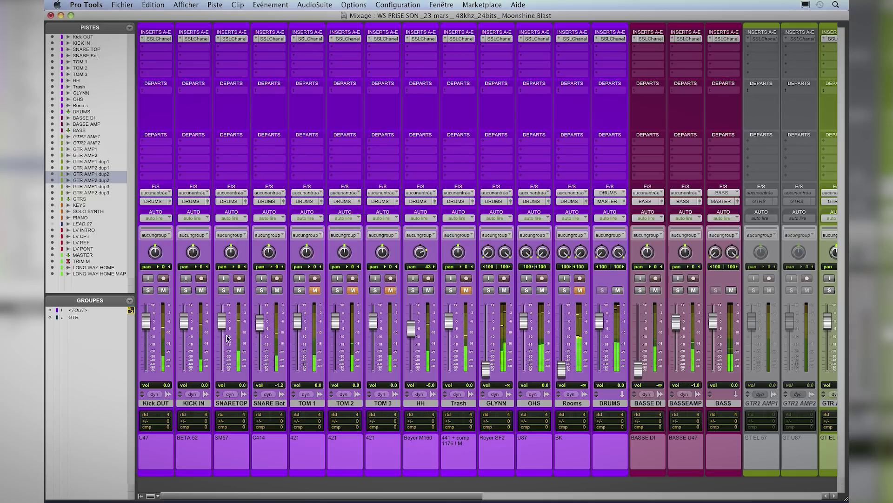
# Step: Compare SNARETOP muted and unmuted, and set its volume to -1.0 dB
pyautogui.click(240, 291)
pyautogui.click(239, 291)
pyautogui.moveTo(222, 321); pyautogui.dragTo(226, 313)
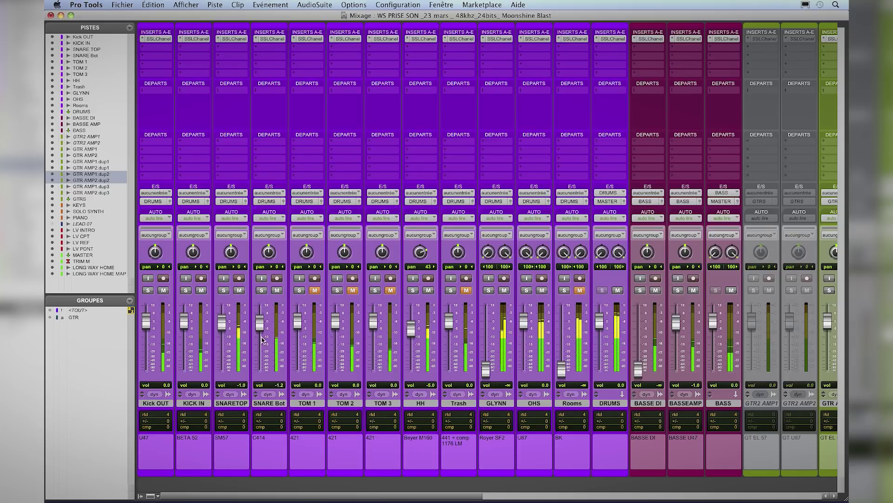
# Step: Check the input gain in the SSLChannel on OHS, close the plug-in and toggle the OHS mute to compare
pyautogui.hscroll(3, 351, 312)
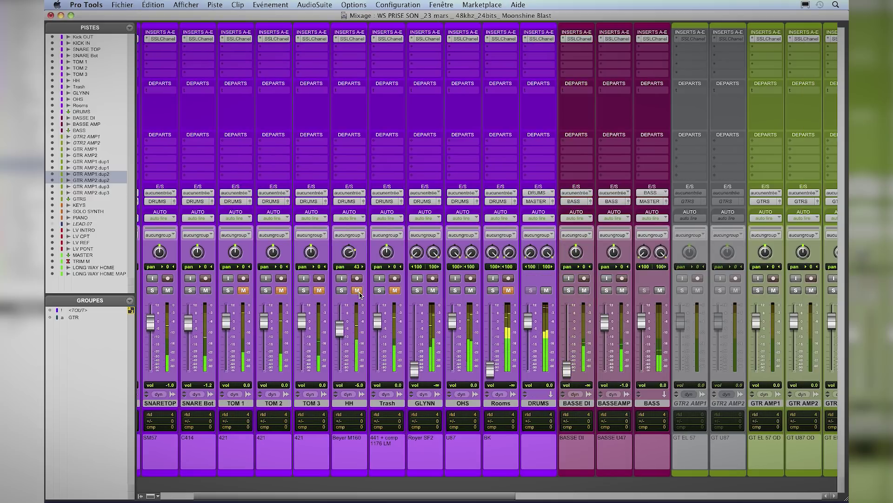
pyautogui.hscroll(6, 341, 330)
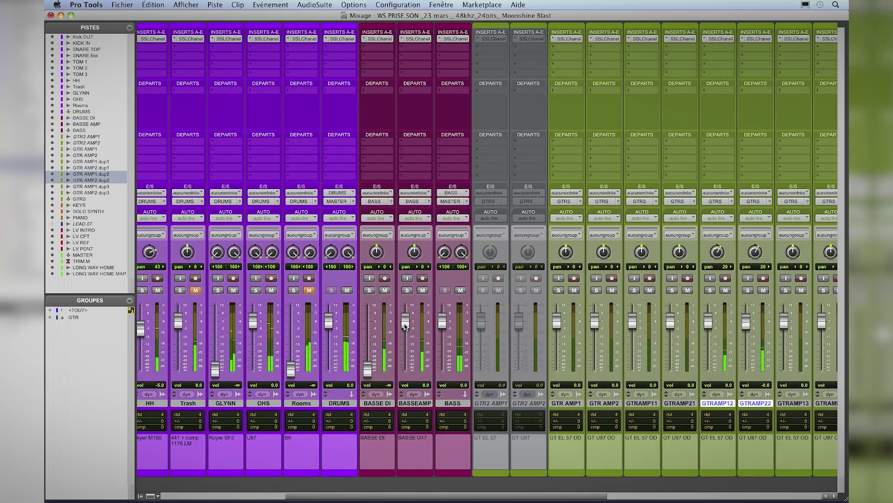
pyautogui.hscroll(8, 433, 267)
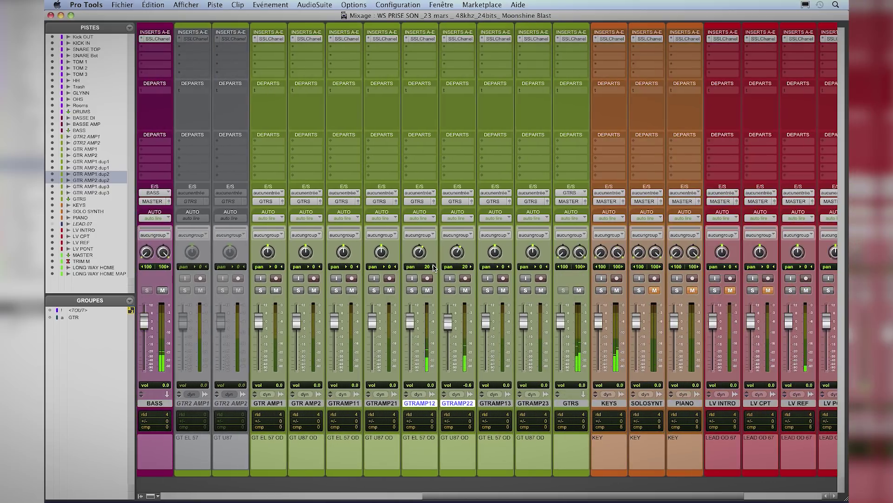
pyautogui.hscroll(1, 482, 321)
pyautogui.hscroll(-13, 461, 348)
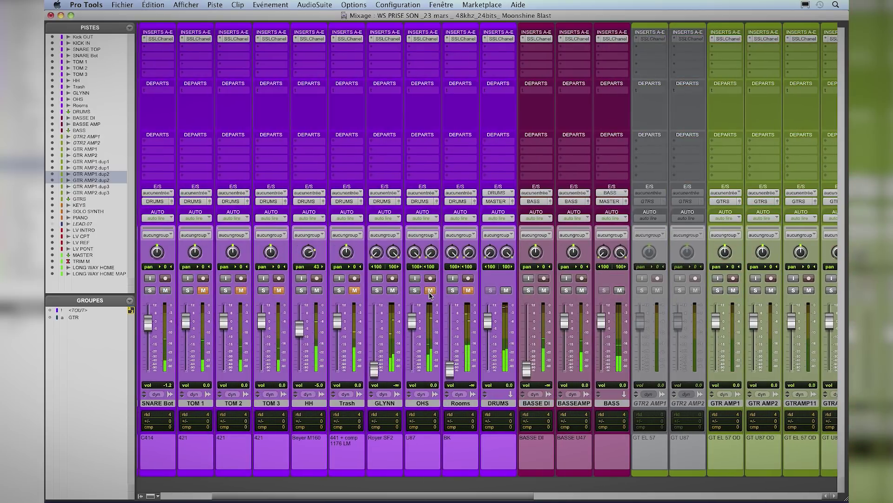
pyautogui.click(433, 39)
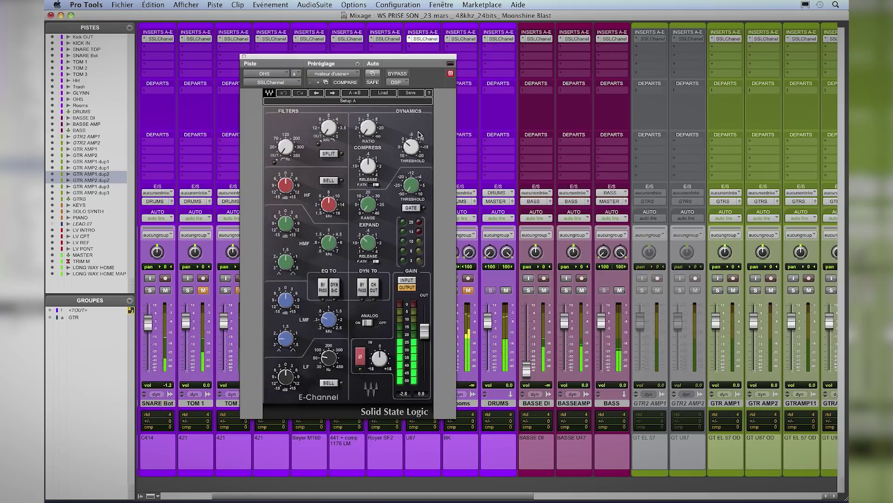
pyautogui.moveTo(381, 363)
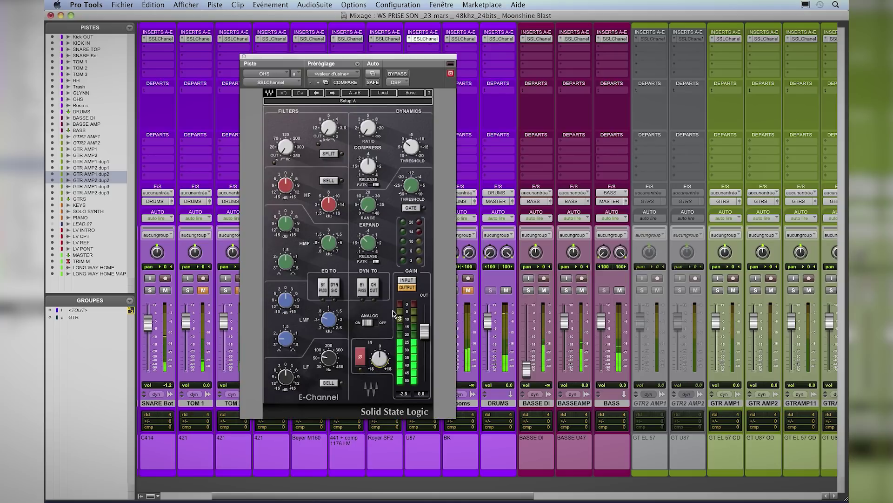
pyautogui.click(288, 92)
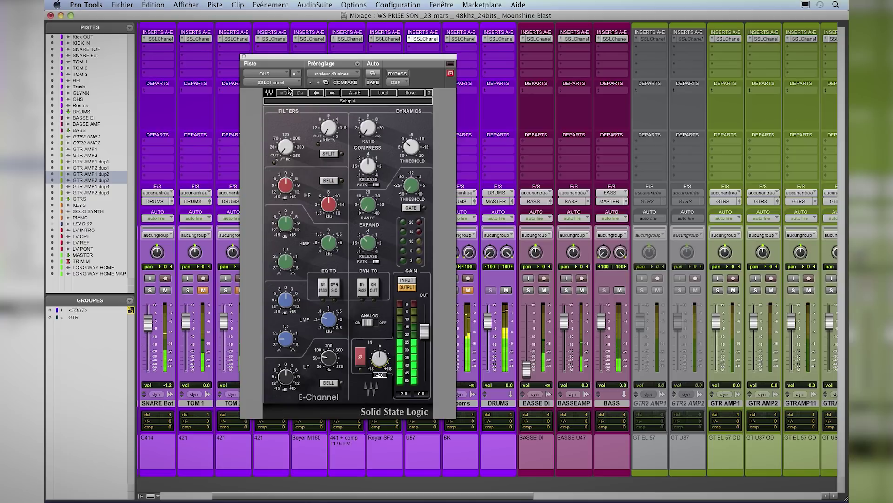
pyautogui.click(243, 56)
pyautogui.click(429, 290)
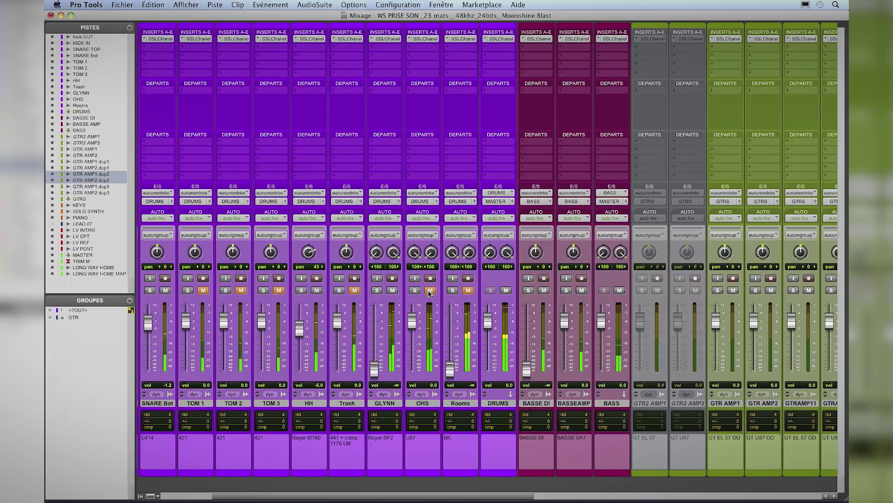
# Step: Select the KEYS clip at the first Ref marker in the Edit window and save the session
pyautogui.hscroll(10, 437, 325)
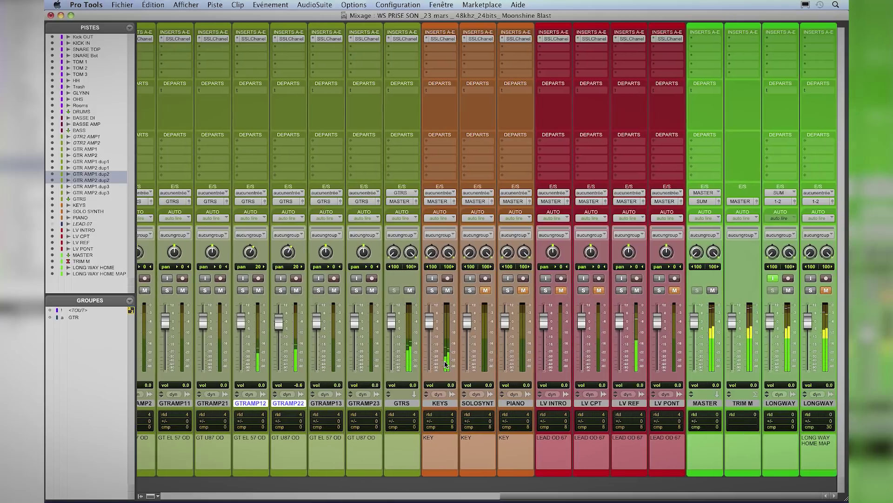
pyautogui.press('super+s')
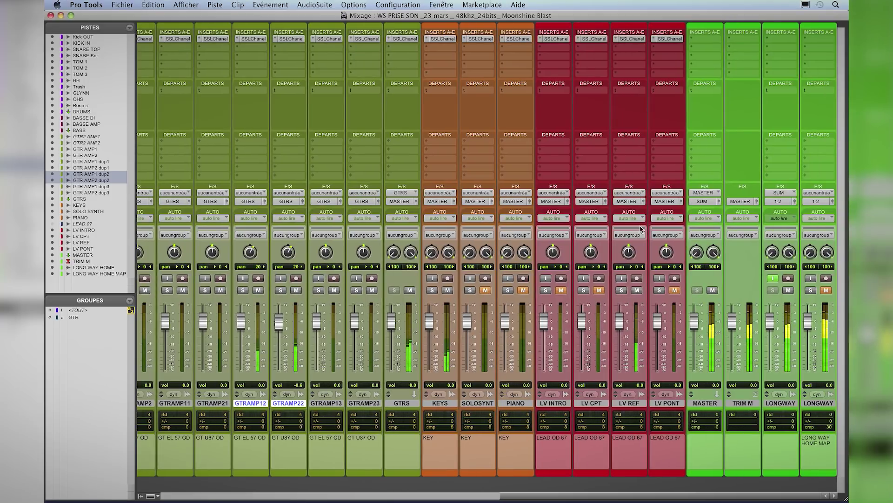
pyautogui.press('super+equal')
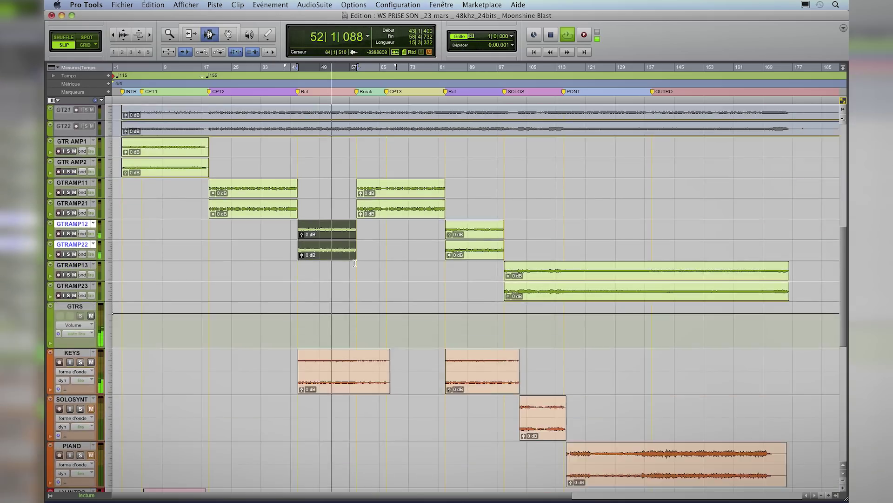
pyautogui.scroll(-5, 355, 264)
pyautogui.doubleClick(319, 183)
pyautogui.press('super+s')
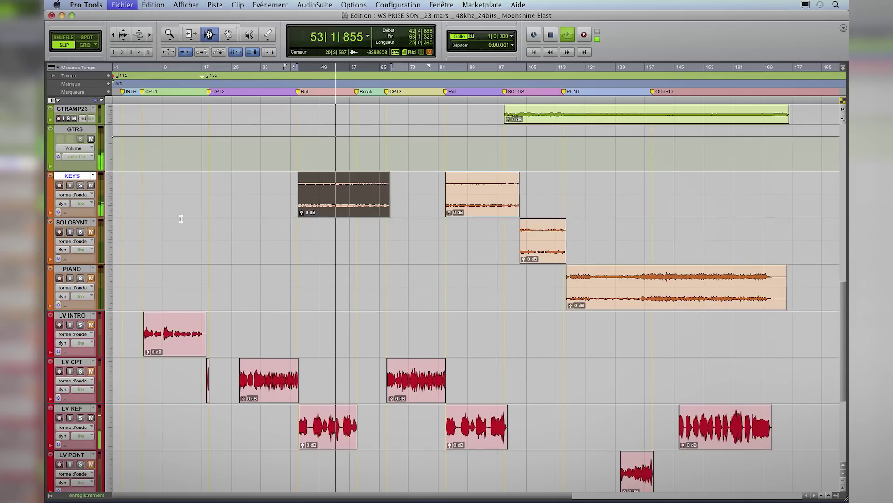
# Step: Check KEYS in the Mix window by toggling its solo on and off, and save the session
pyautogui.press('super+equal')
pyautogui.click(431, 290)
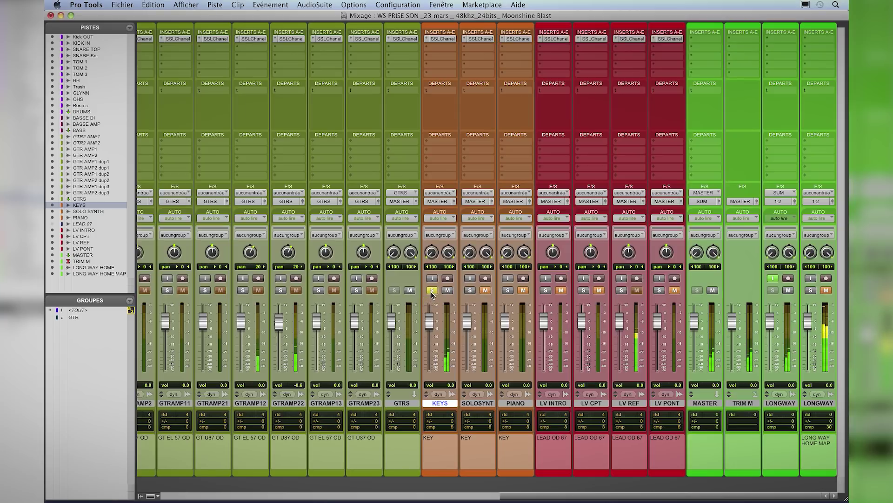
pyautogui.click(432, 291)
pyautogui.press('super+s')
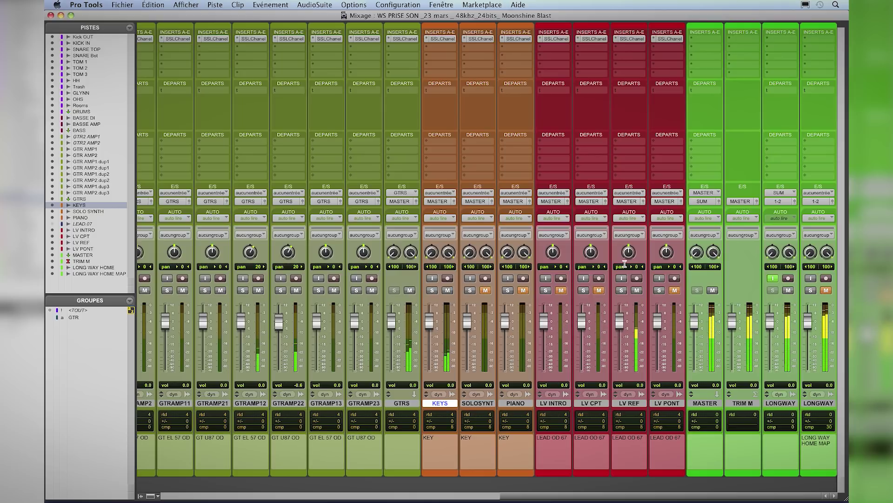
# Step: Select the LV REF clip at the first Ref marker, fit it to the Edit window, save and stop playback
pyautogui.press('super+equal')
pyautogui.scroll(-4, 287, 296)
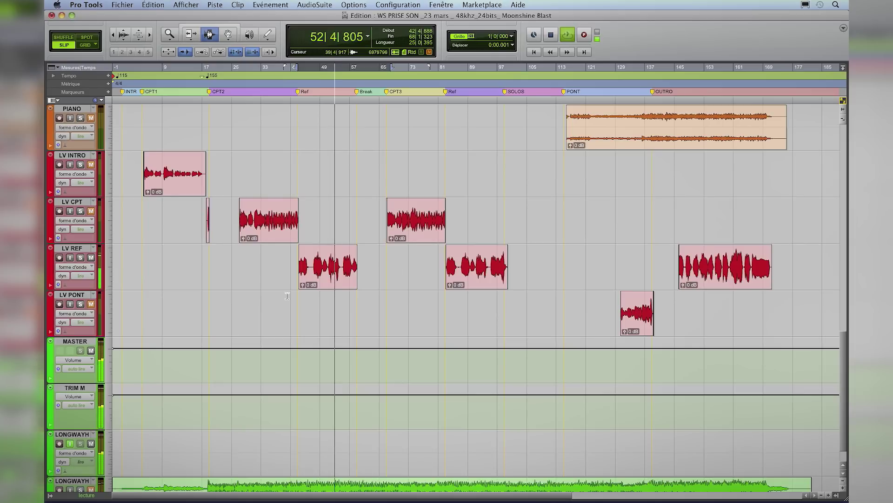
pyautogui.doubleClick(320, 261)
pyautogui.hotkey('alt', 'f')
pyautogui.press('super+s')
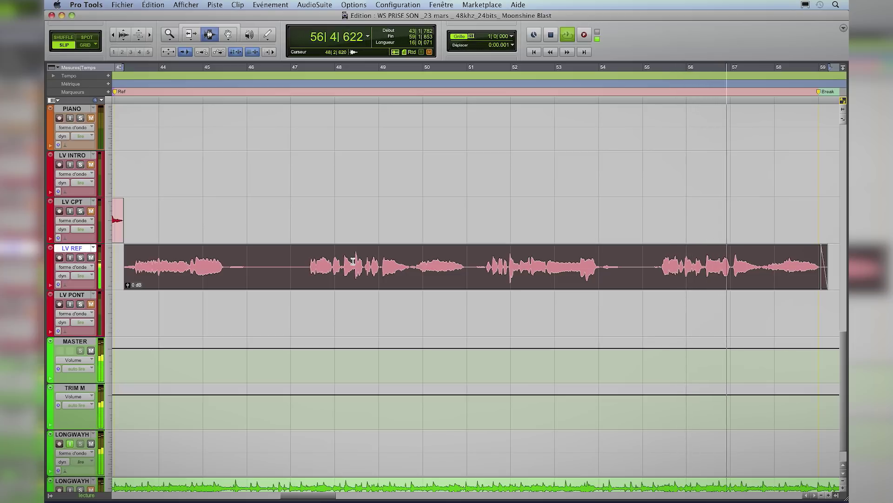
pyautogui.press('space')
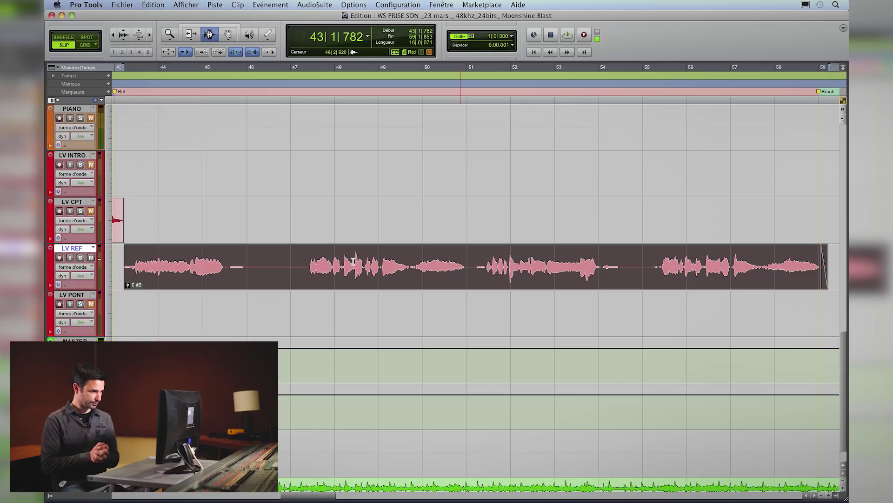
# Step: Look over the mixer channels from the drums through bass, guitars, keys and vocals to the master
pyautogui.press('super+equal')
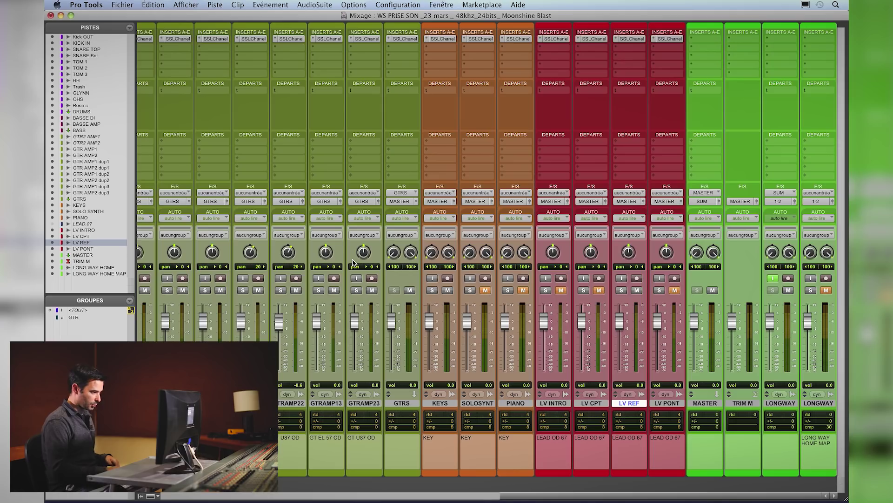
pyautogui.hscroll(-15, 490, 345)
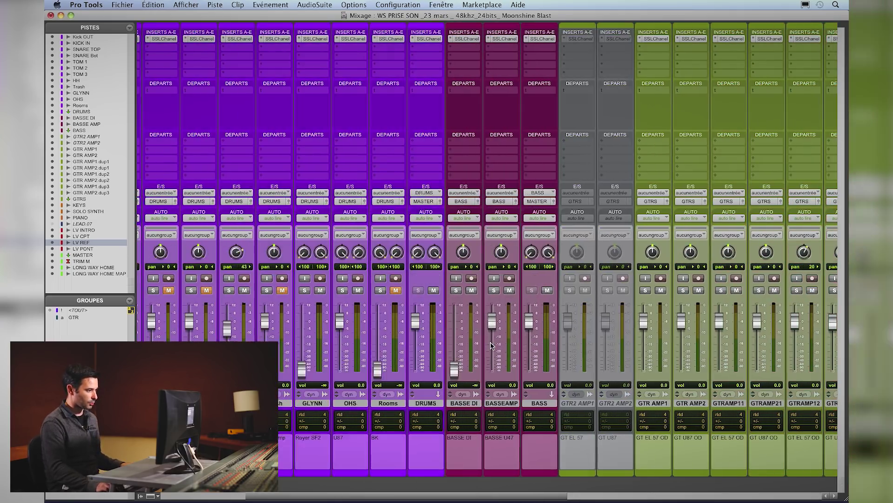
pyautogui.hscroll(-2, 491, 345)
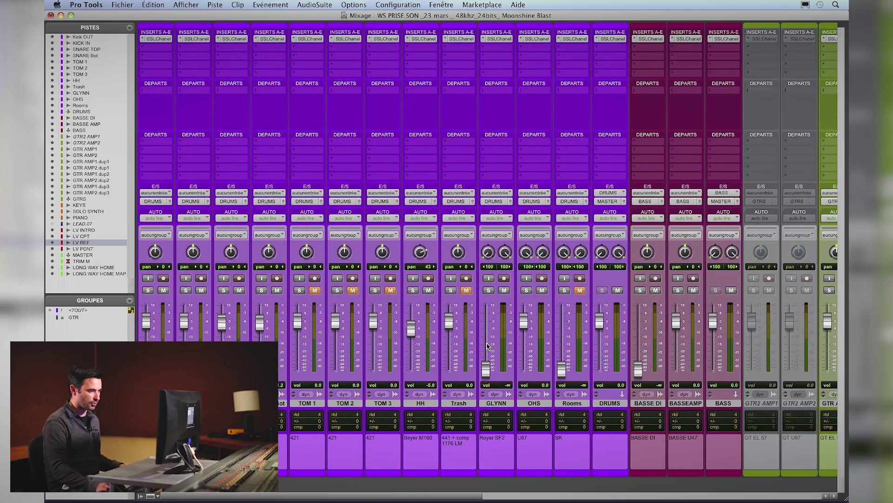
pyautogui.hscroll(5, 487, 344)
pyautogui.hscroll(15, 487, 345)
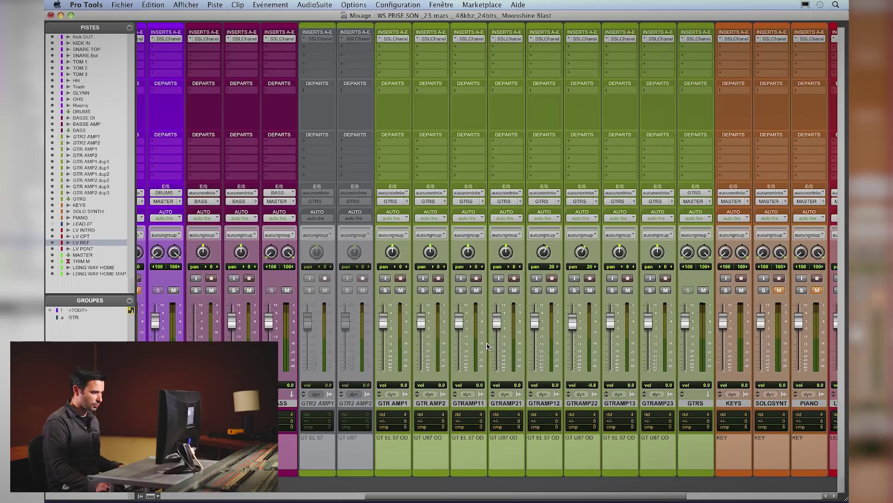
pyautogui.hscroll(1, 487, 345)
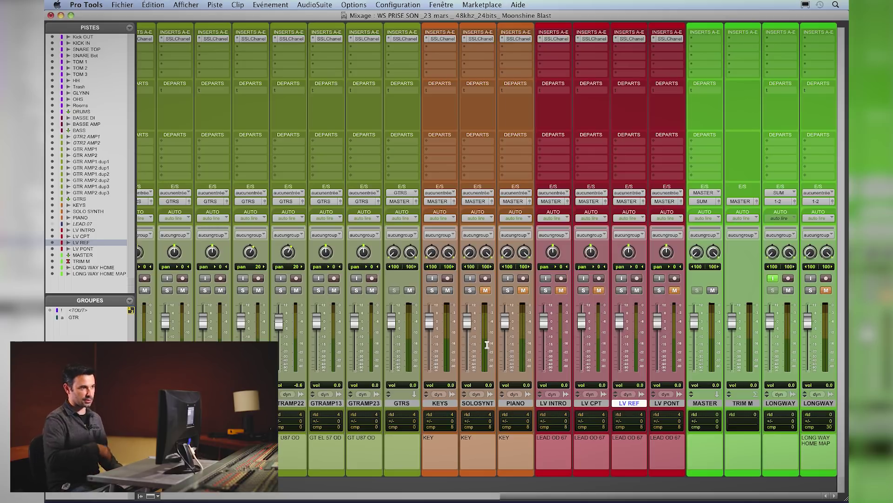
# Step: Return to the Edit window and enlarge the LV REF track height to examine the vocal waveform
pyautogui.press('super+equal')
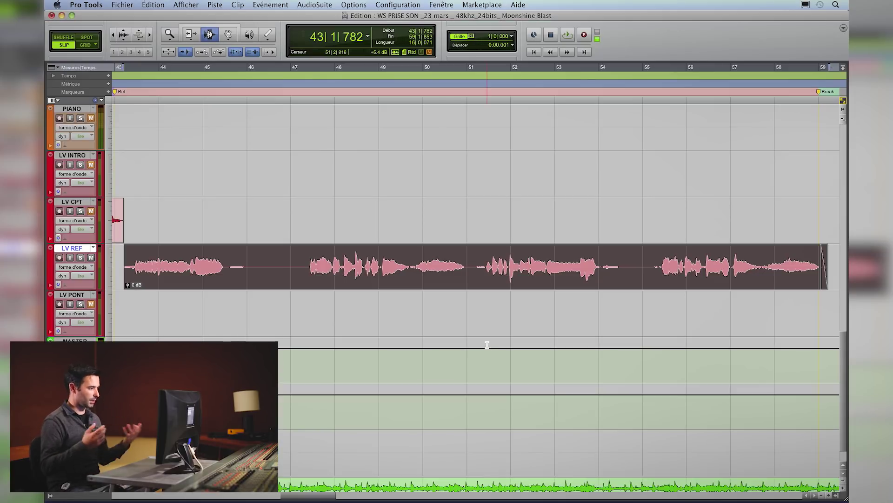
pyautogui.hotkey('ctrl', 'Up')
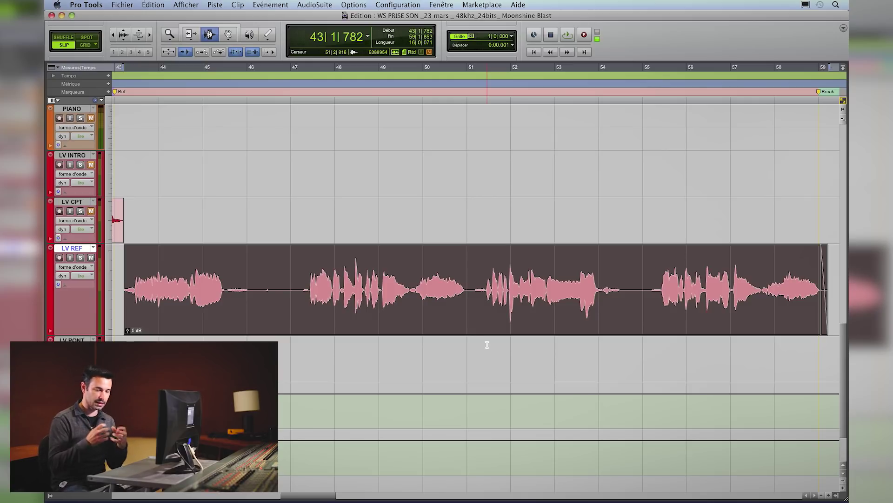
# Step: Open the SSLChannel on LV REF during playback, adjust its compressor ratio and threshold, shorten the release and enable fast attack
pyautogui.press('super+equal')
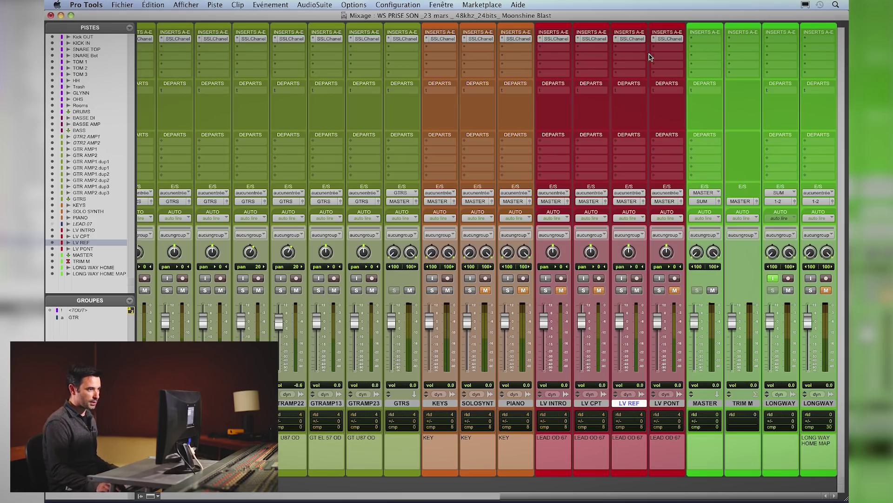
pyautogui.click(631, 39)
pyautogui.moveTo(431, 60); pyautogui.dragTo(523, 81)
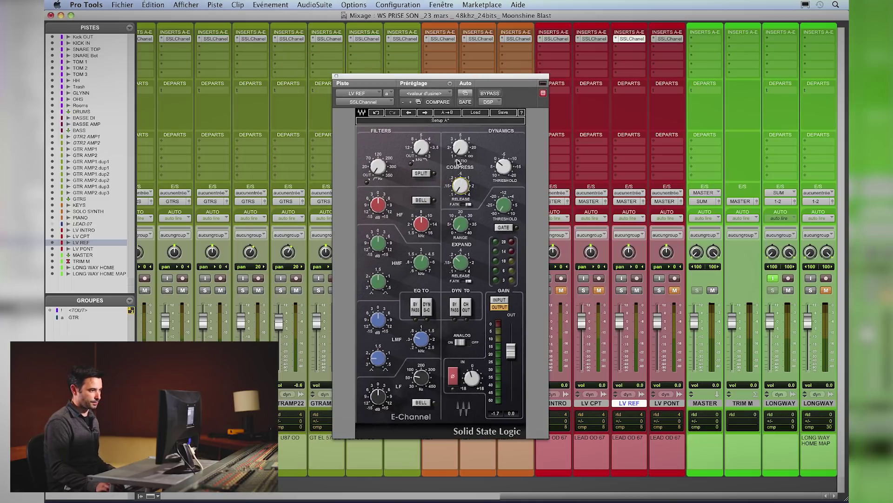
pyautogui.moveTo(497, 76); pyautogui.dragTo(456, 74)
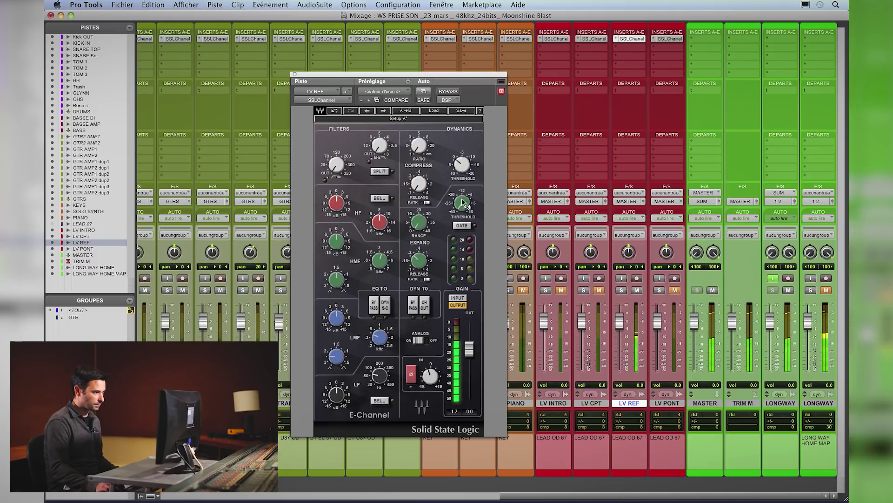
pyautogui.click(425, 152)
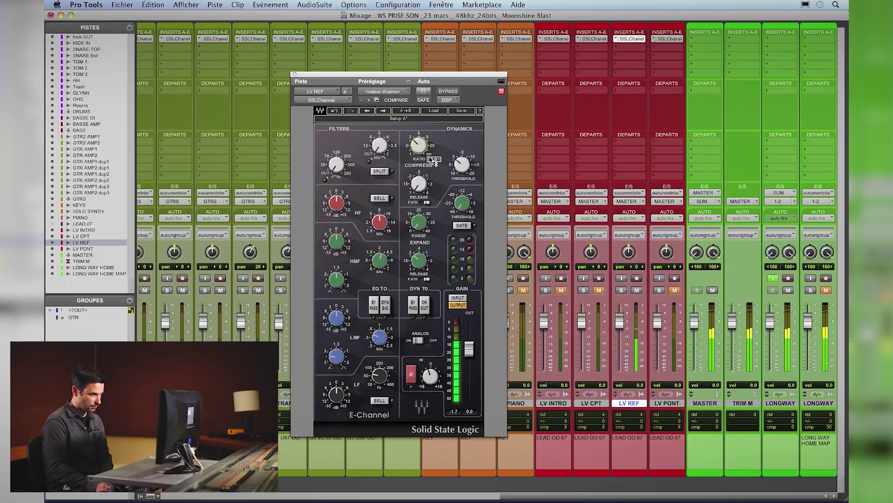
pyautogui.click(461, 161)
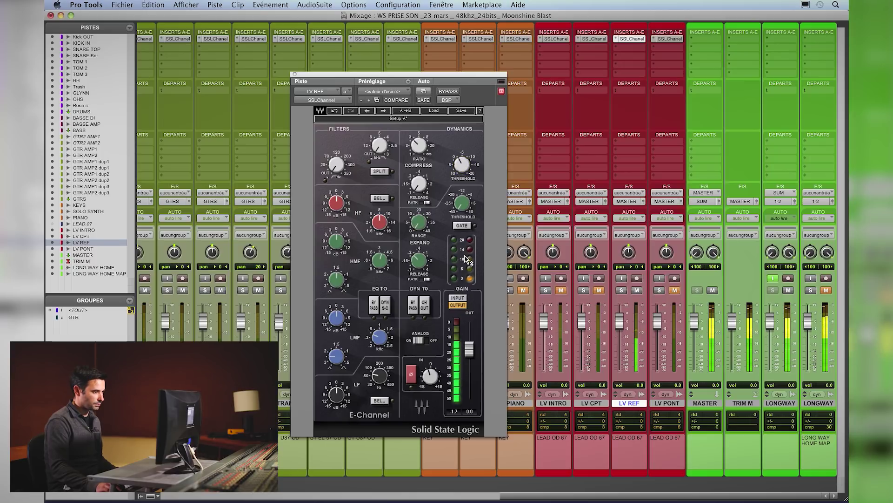
pyautogui.click(467, 157)
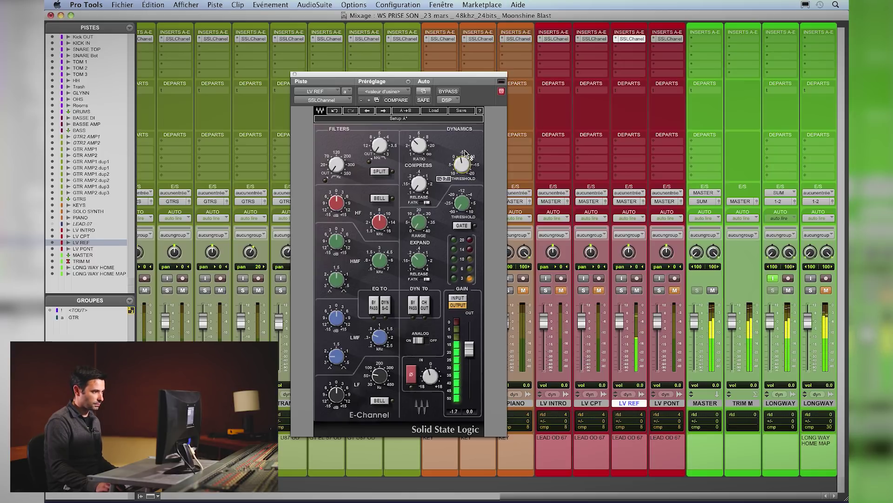
pyautogui.click(419, 185)
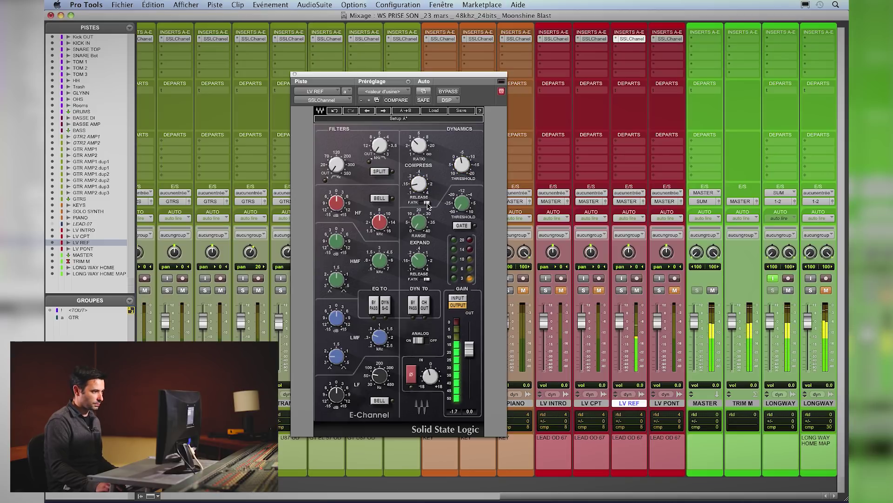
pyautogui.moveTo(463, 172); pyautogui.dragTo(459, 196)
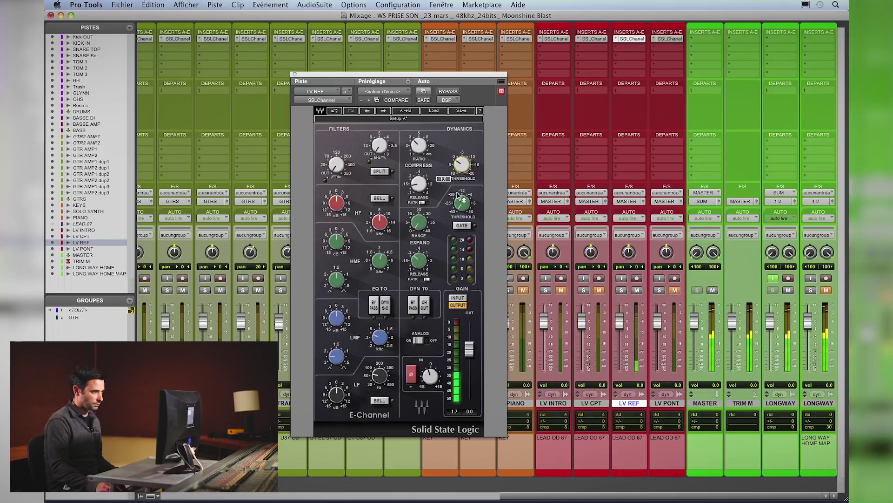
# Step: Set the LV REF SSLChannel output gain to 0.5, shorten the compressor release further and close the plug-in
pyautogui.moveTo(420, 150)
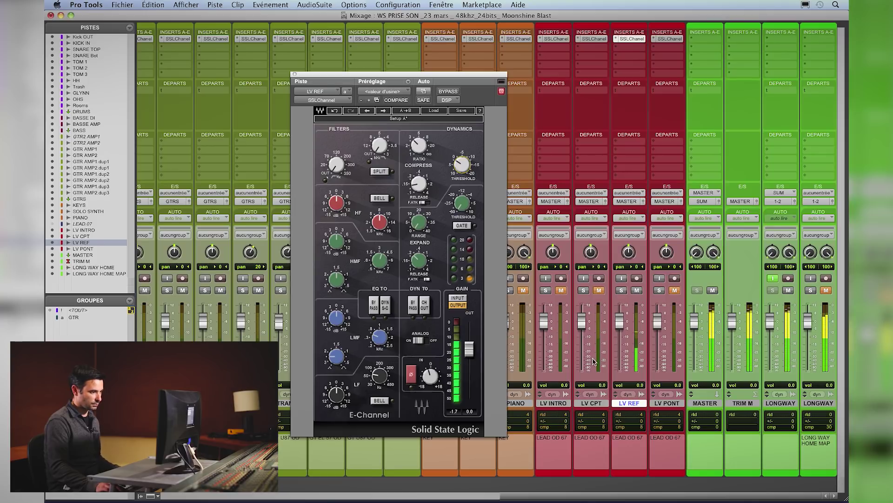
pyautogui.moveTo(434, 379)
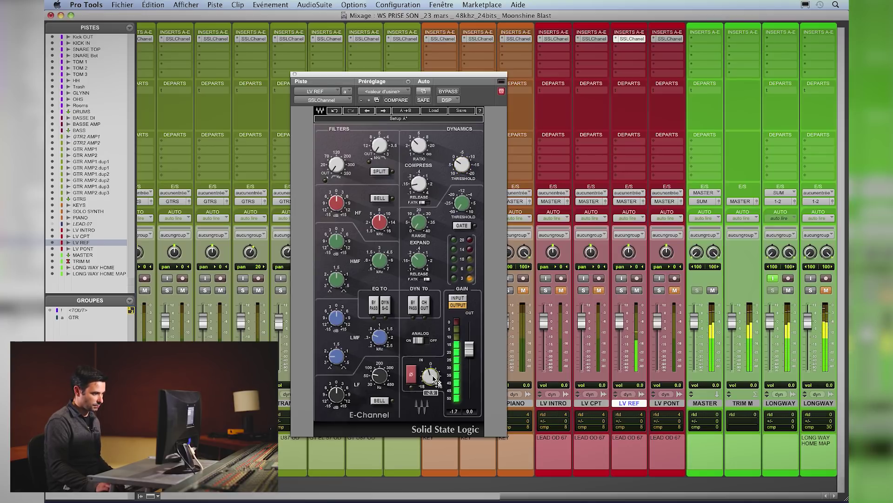
pyautogui.moveTo(469, 357); pyautogui.dragTo(470, 354)
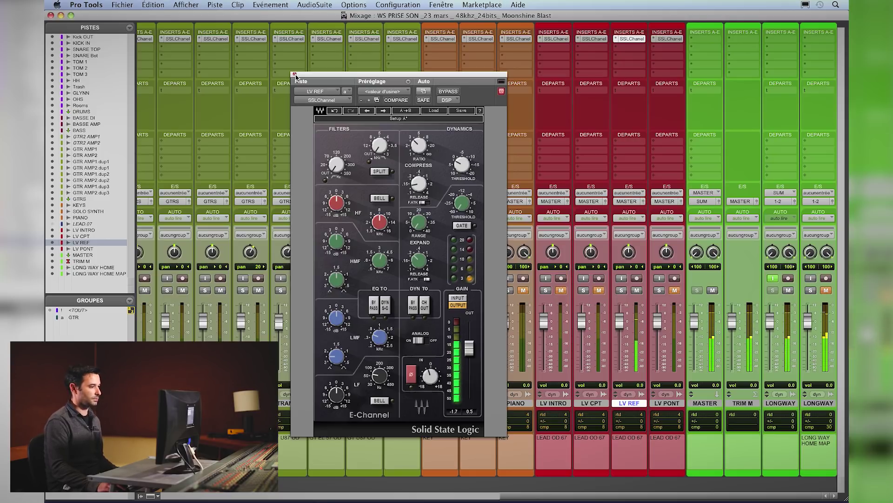
pyautogui.click(412, 187)
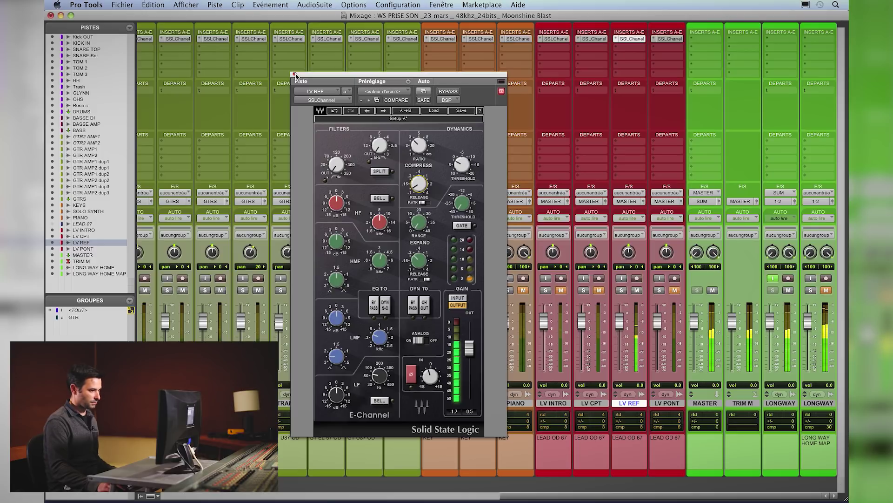
pyautogui.click(295, 75)
# Step: Compare LV REF with and without the SSLChannel using the effect bypass and dynamics bypass, stop playback and close the plug-in
pyautogui.click(632, 38)
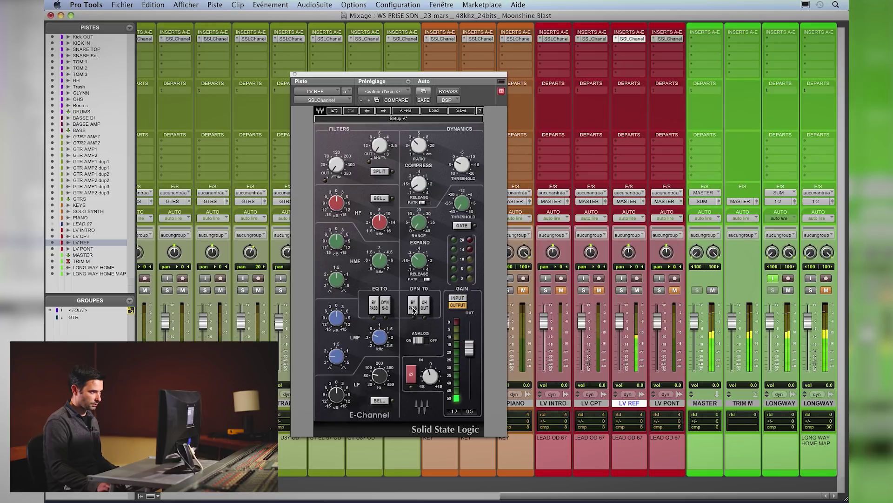
pyautogui.click(448, 91)
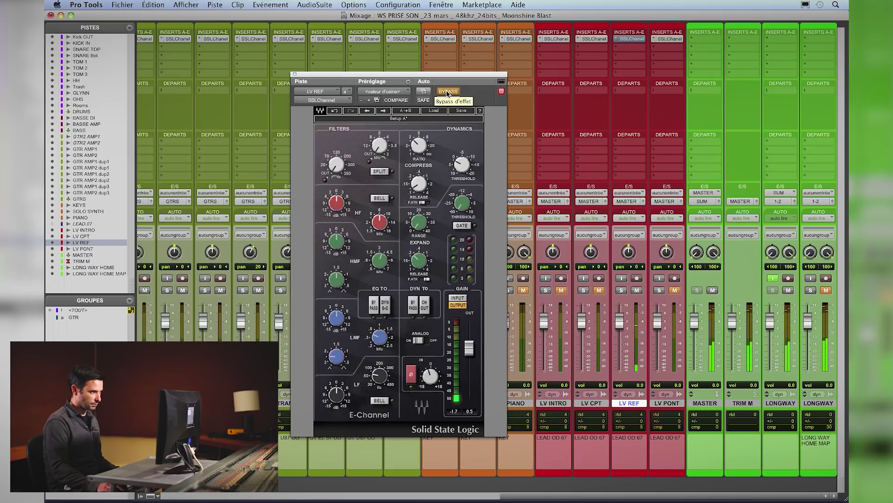
pyautogui.click(448, 92)
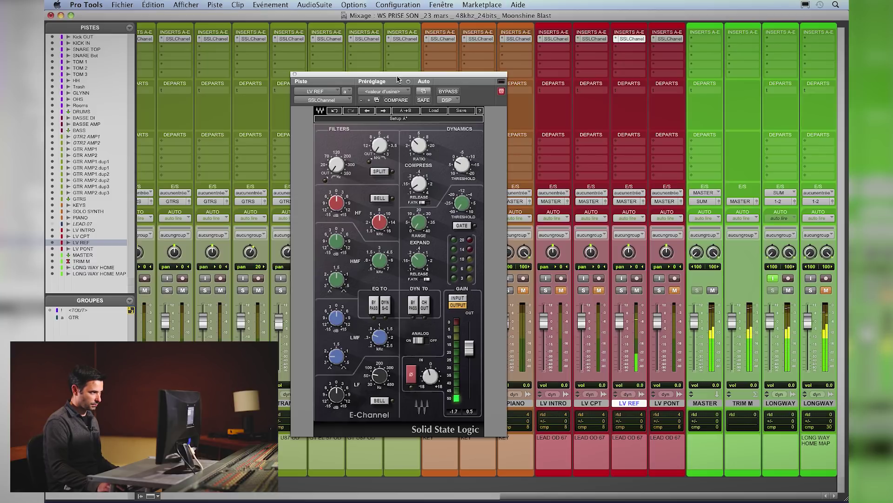
pyautogui.moveTo(398, 79); pyautogui.dragTo(350, 71)
pyautogui.click(366, 298)
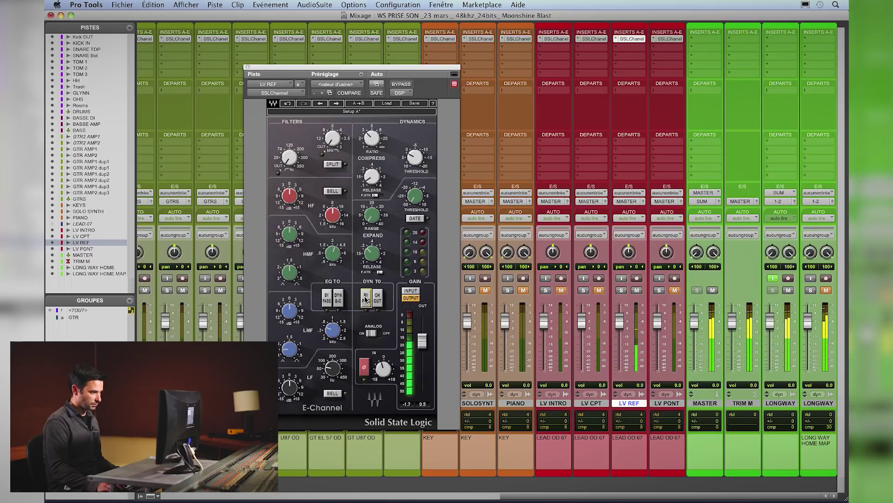
pyautogui.press('space')
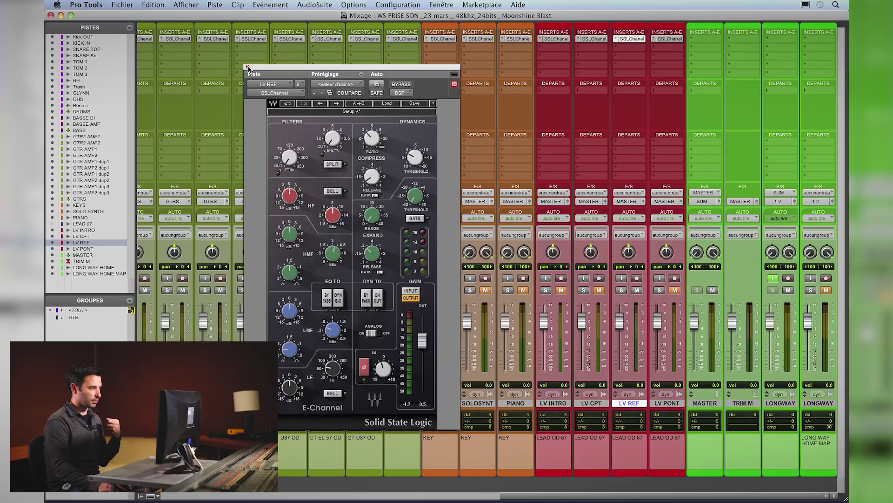
pyautogui.click(248, 68)
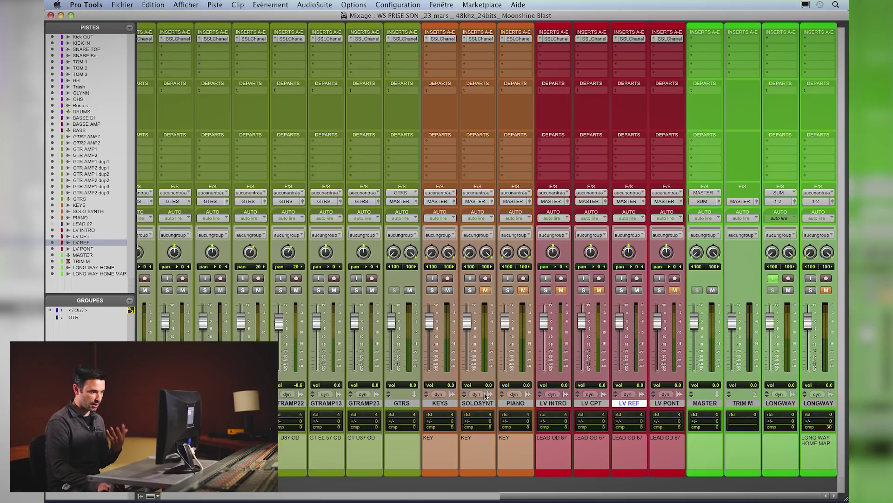
# Step: Return to the Edit window, show the whole session timeline and reduce the LV REF track height
pyautogui.hscroll(-10, 515, 463)
pyautogui.hscroll(6, 514, 462)
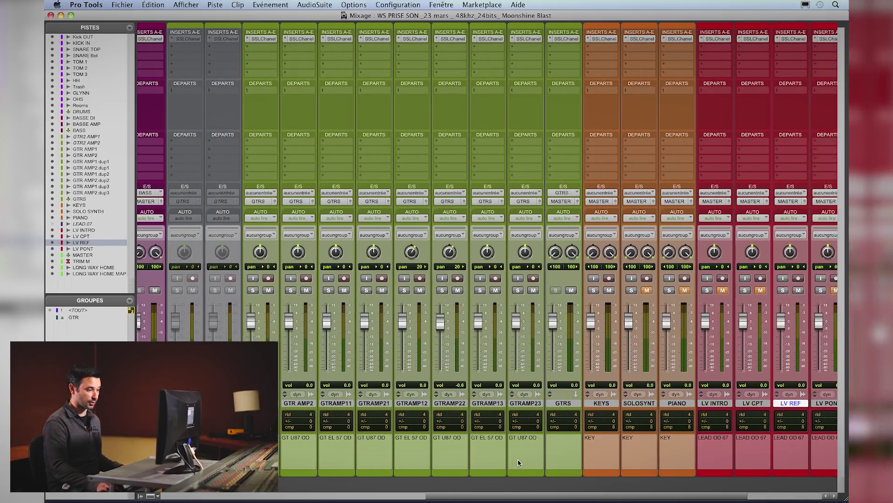
pyautogui.press('super+equal')
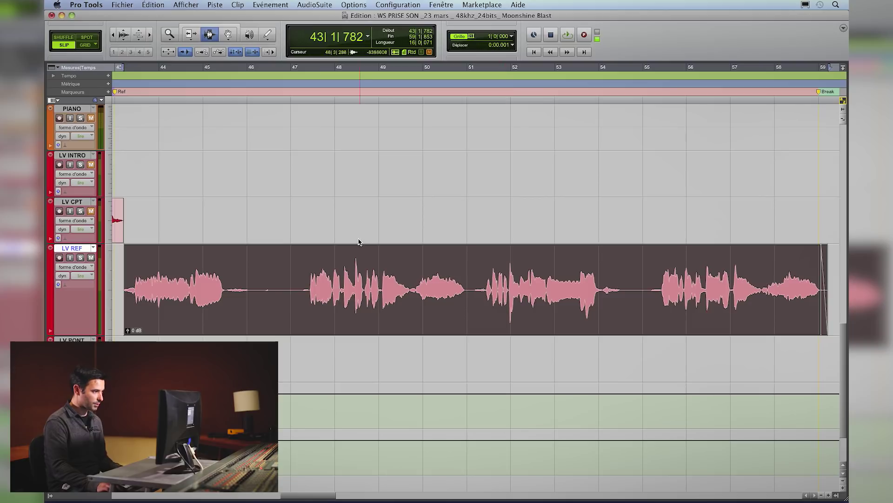
pyautogui.doubleClick(169, 34)
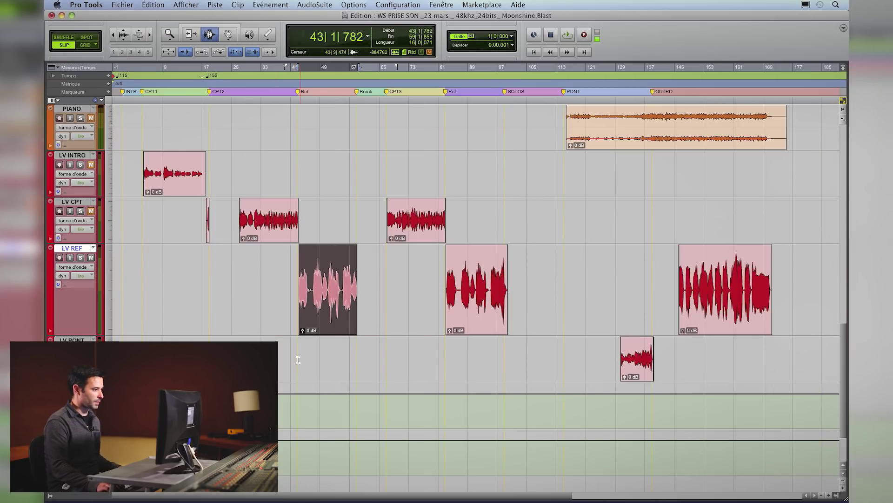
pyautogui.click(290, 316)
pyautogui.hotkey('ctrl', 'Down')
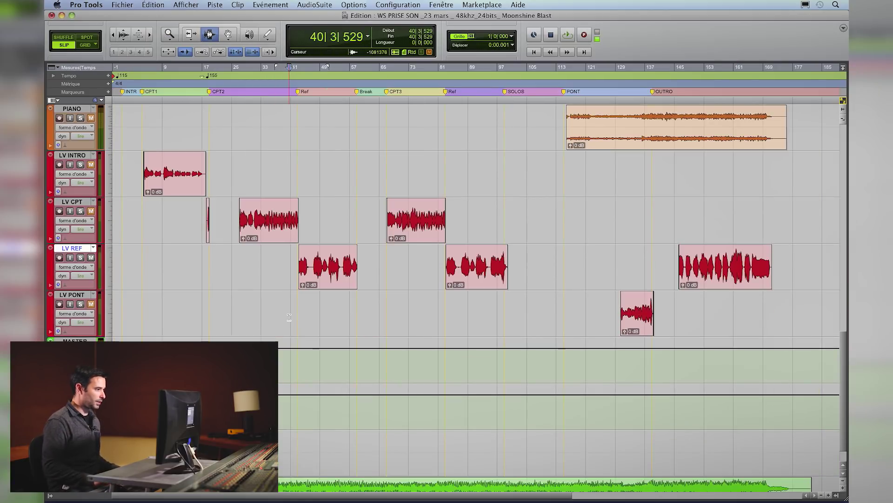
# Step: Play the LV CPT clip that ends at the first Ref marker, save the session and return to the Mix window
pyautogui.doubleClick(275, 225)
pyautogui.press('super+s')
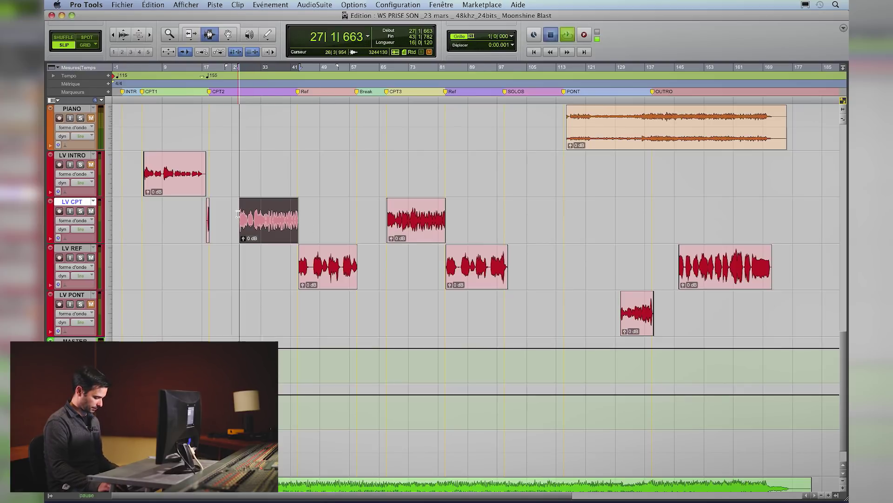
pyautogui.press('super+equal')
pyautogui.hscroll(3, 577, 321)
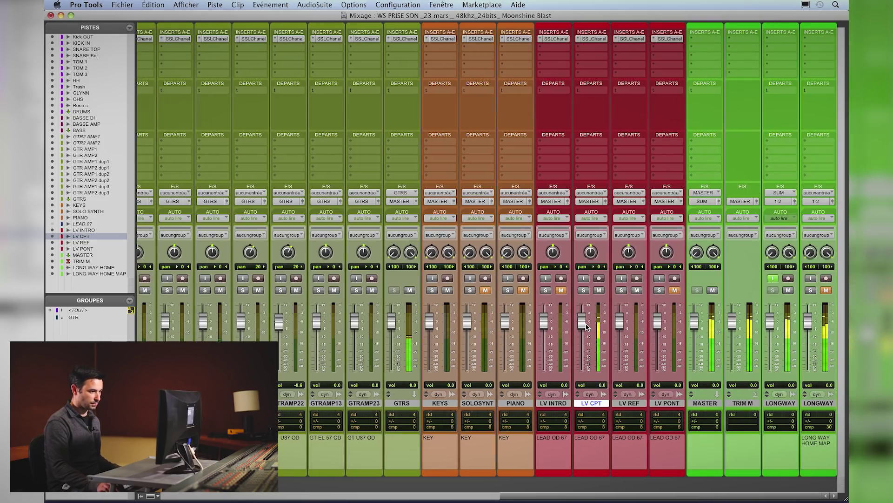
pyautogui.hscroll(-2, 502, 332)
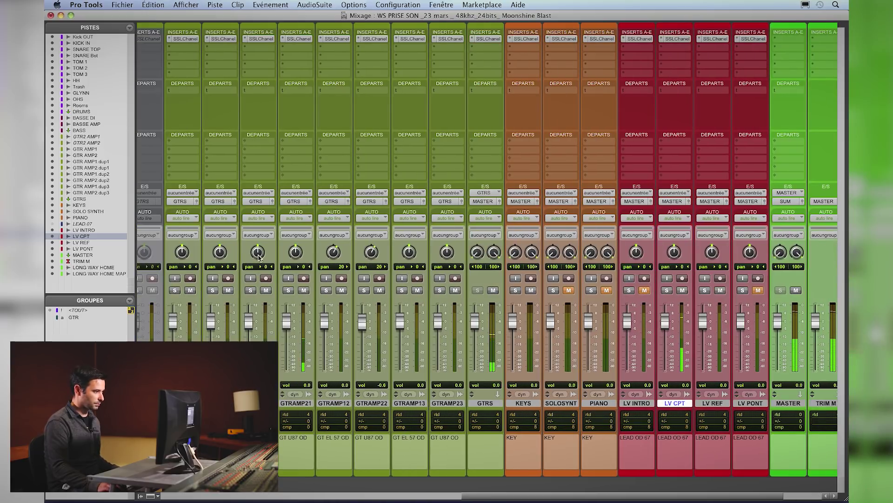
# Step: Check the SSLChannel settings on LV CPT and close the plug-in
pyautogui.click(677, 39)
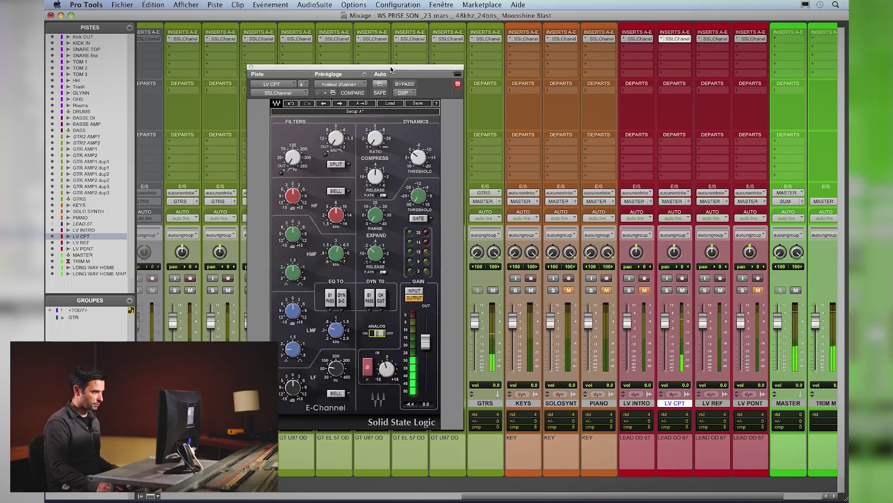
pyautogui.moveTo(388, 78); pyautogui.dragTo(424, 70)
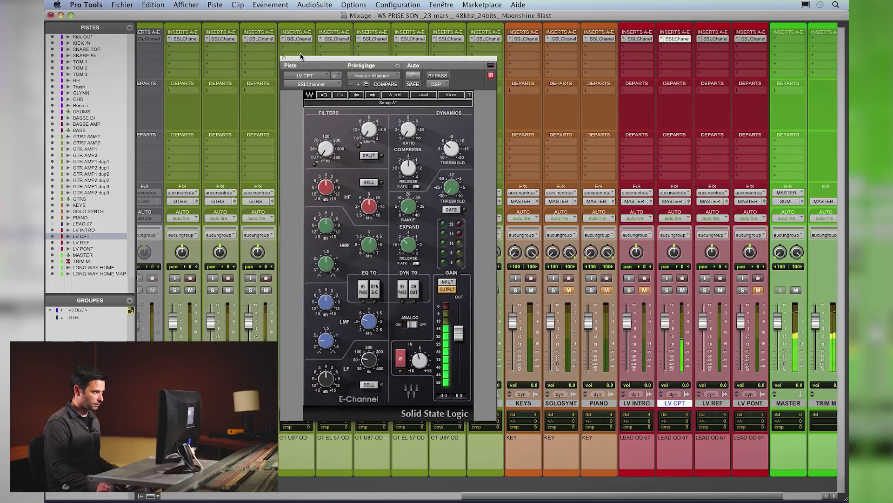
pyautogui.click(284, 59)
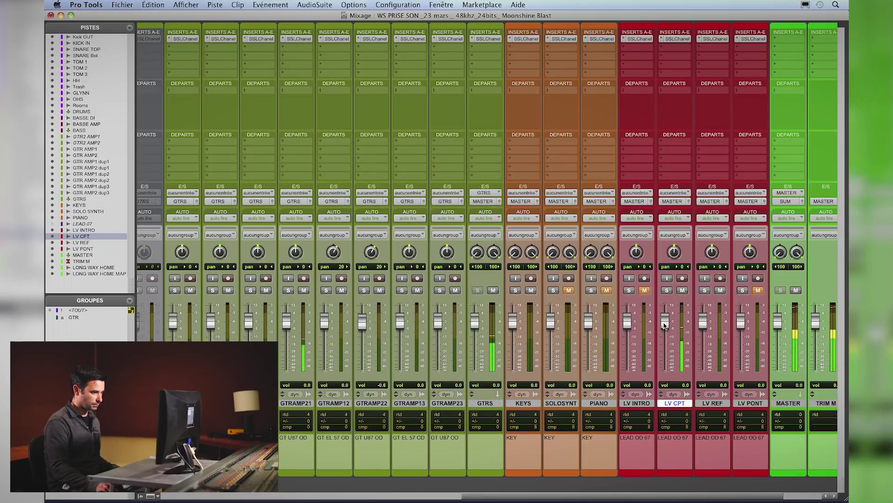
# Step: Pan both the GTRAMP11 and GTRAMP21 guitar tracks 15 to the left
pyautogui.moveTo(252, 256); pyautogui.dragTo(248, 277)
pyautogui.moveTo(295, 252); pyautogui.dragTo(282, 278)
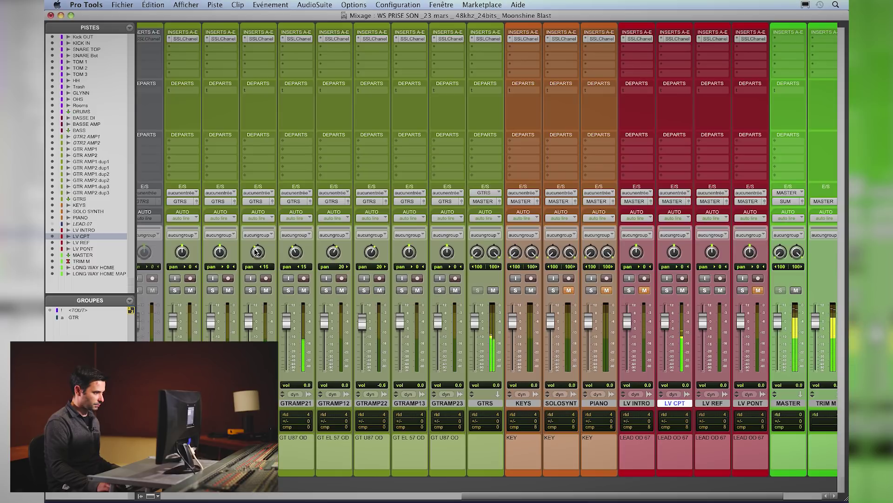
# Step: Look over the mixer channels from the guitars back to the drums and across to the vocals during playback
pyautogui.hscroll(-5, 314, 337)
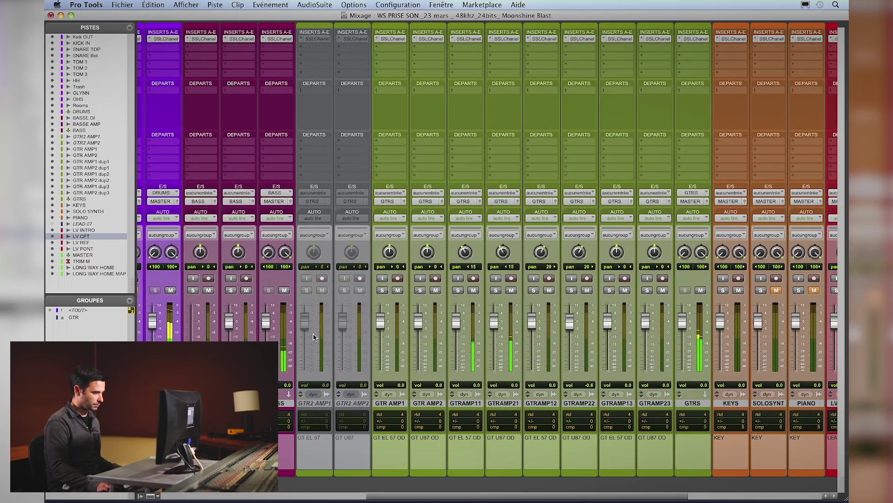
pyautogui.hscroll(3, 314, 337)
pyautogui.hscroll(-6, 288, 345)
pyautogui.hscroll(-5, 281, 348)
pyautogui.click(366, 291)
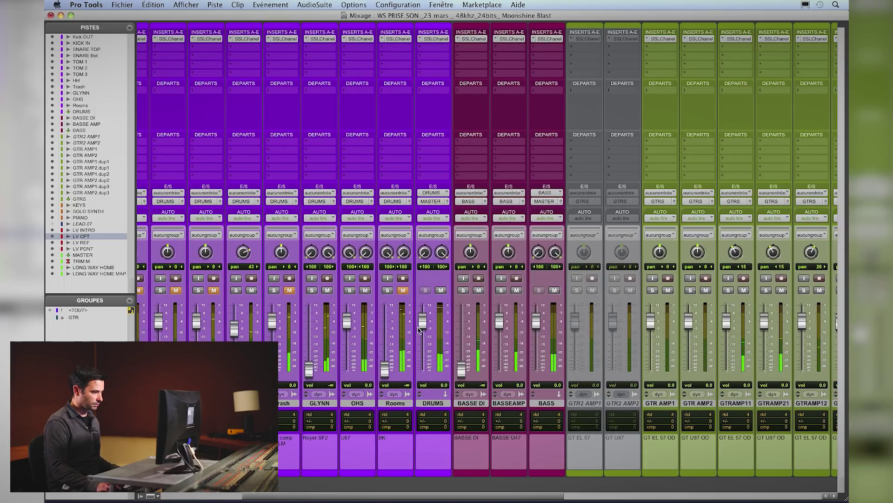
pyautogui.hscroll(15, 343, 331)
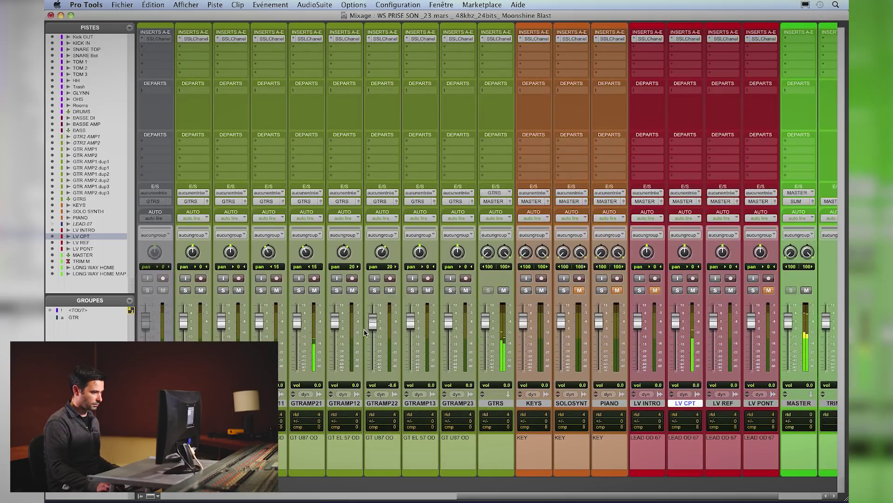
pyautogui.hscroll(3, 364, 332)
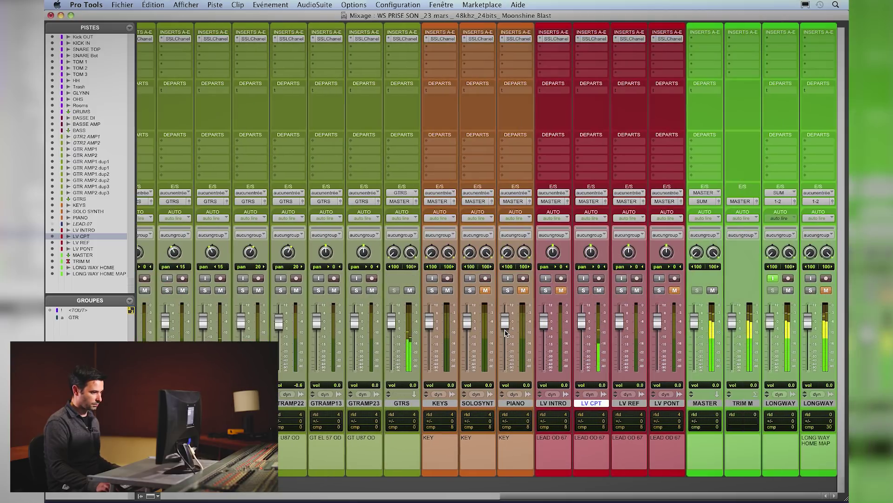
# Step: Fine-tune the compressor ratio and threshold in LV CPT's SSLChannel, set the output gain to 1.0 and close the plug-in
pyautogui.click(592, 39)
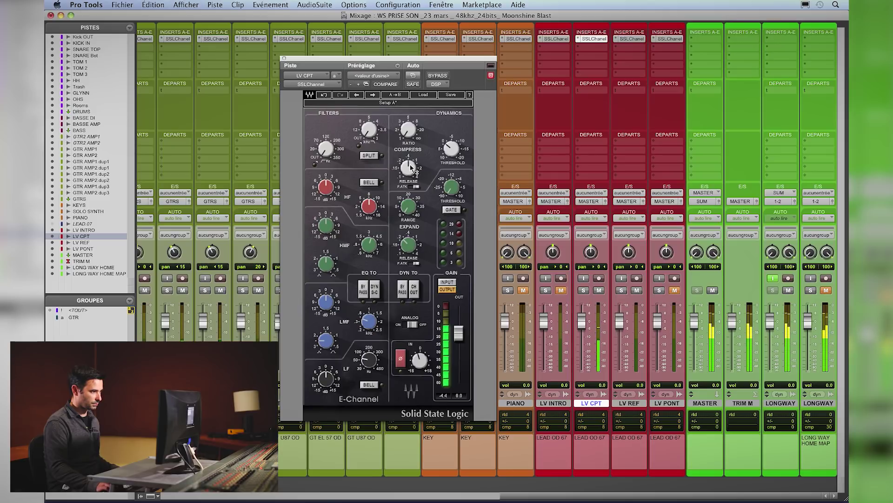
pyautogui.moveTo(429, 60); pyautogui.dragTo(398, 64)
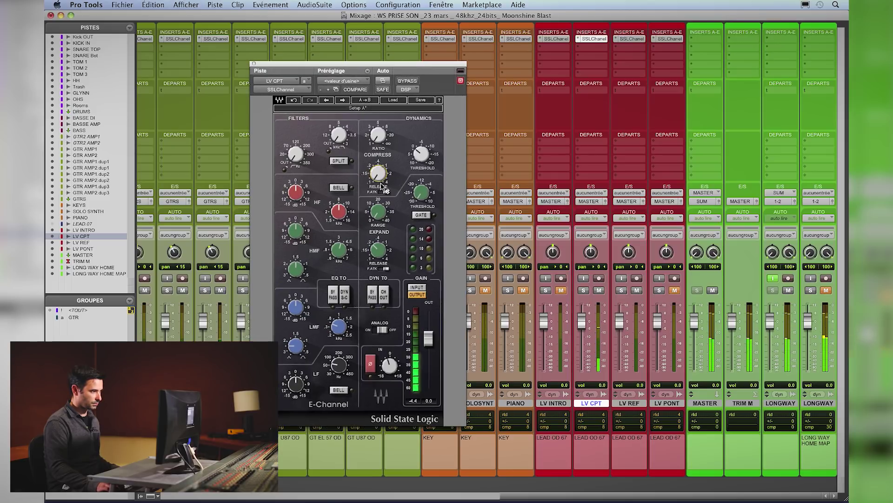
pyautogui.moveTo(380, 138); pyautogui.dragTo(379, 133)
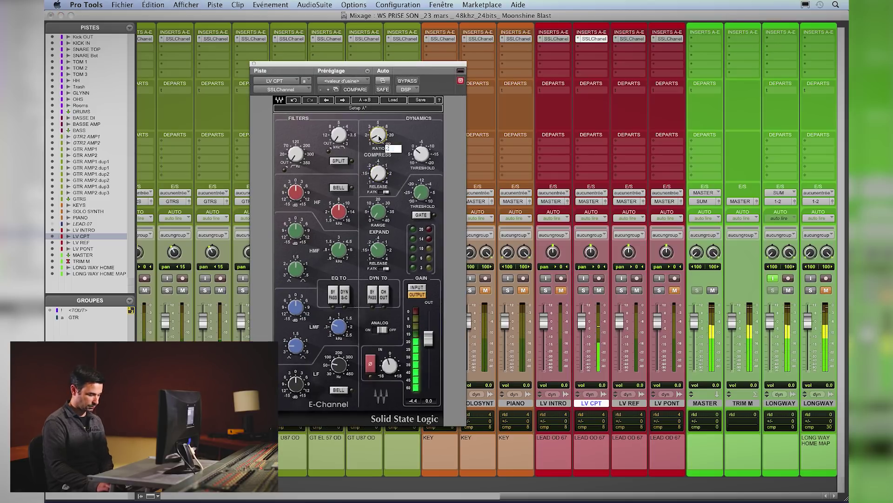
pyautogui.moveTo(422, 162); pyautogui.dragTo(423, 161)
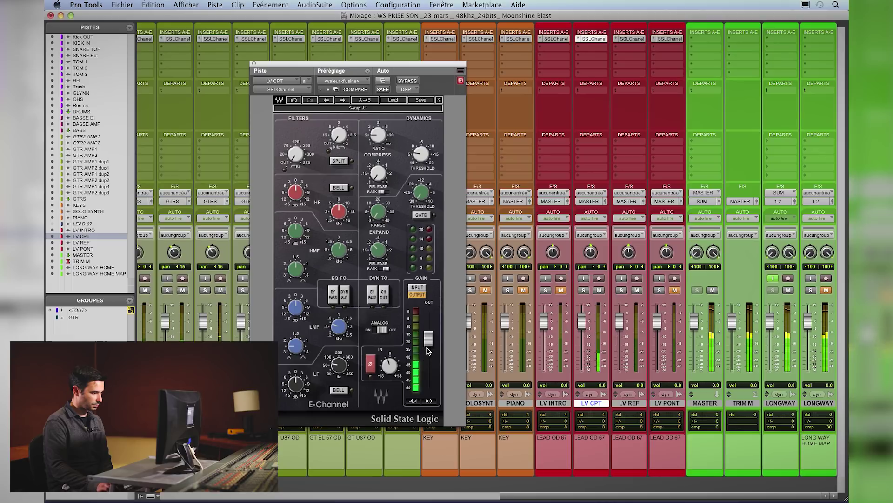
pyautogui.moveTo(428, 333); pyautogui.dragTo(428, 332)
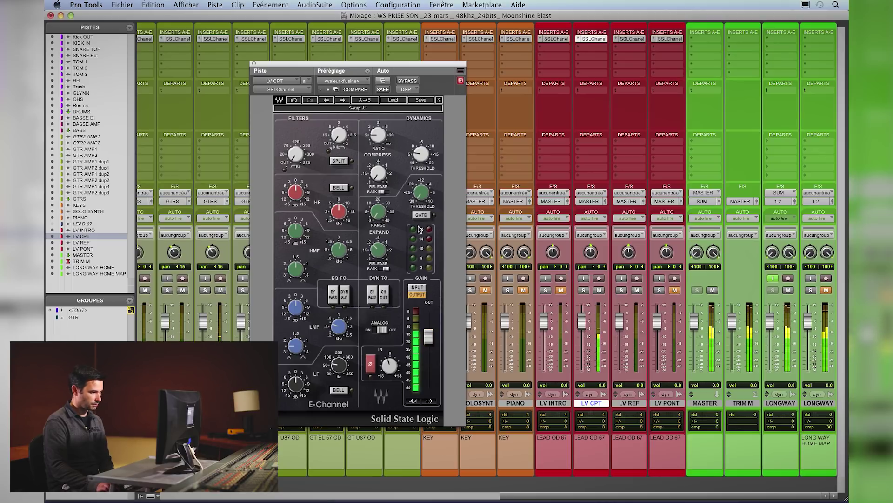
pyautogui.click(254, 63)
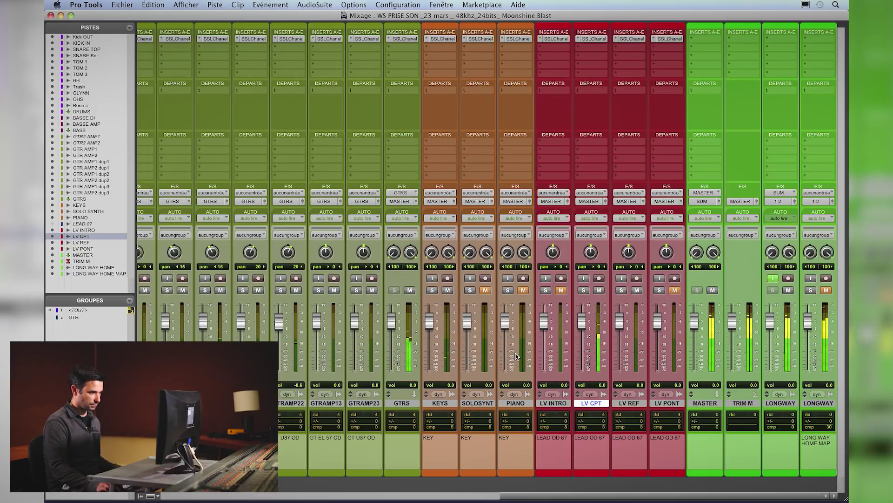
# Step: Toggle mutes on the bass and drum channels to compare them, and lower the HH fader to -6.0
pyautogui.hscroll(-7, 516, 356)
pyautogui.click(671, 291)
pyautogui.hscroll(-6, 426, 324)
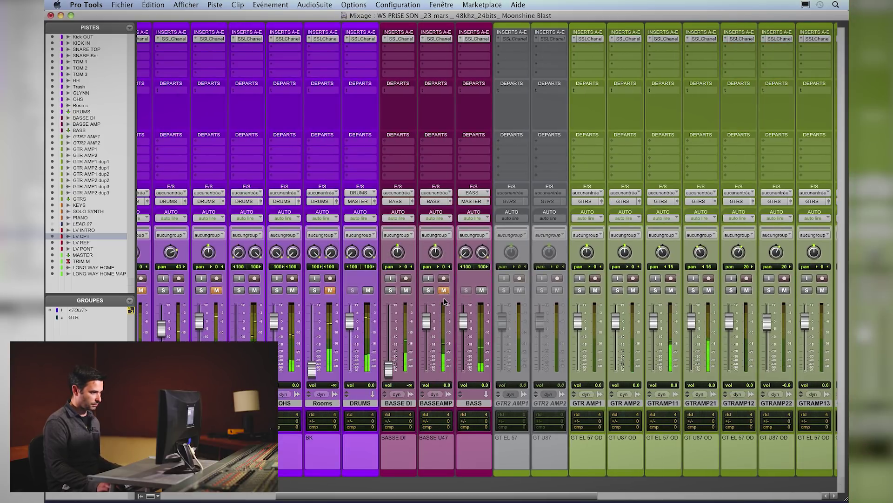
pyautogui.hscroll(-5, 434, 382)
pyautogui.hscroll(-2, 434, 381)
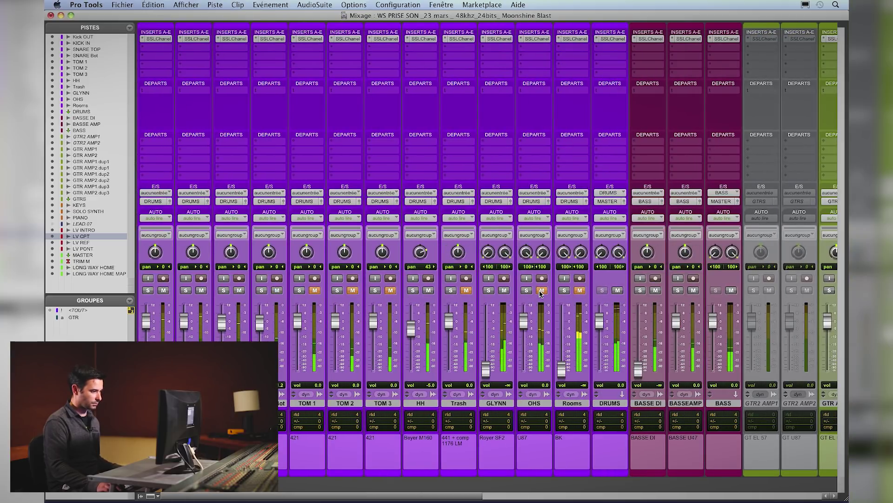
pyautogui.click(429, 293)
pyautogui.click(429, 291)
pyautogui.moveTo(411, 328)
pyautogui.mouseDown()
pyautogui.moveTo(411, 372)
pyautogui.moveTo(413, 331)
pyautogui.mouseUp()
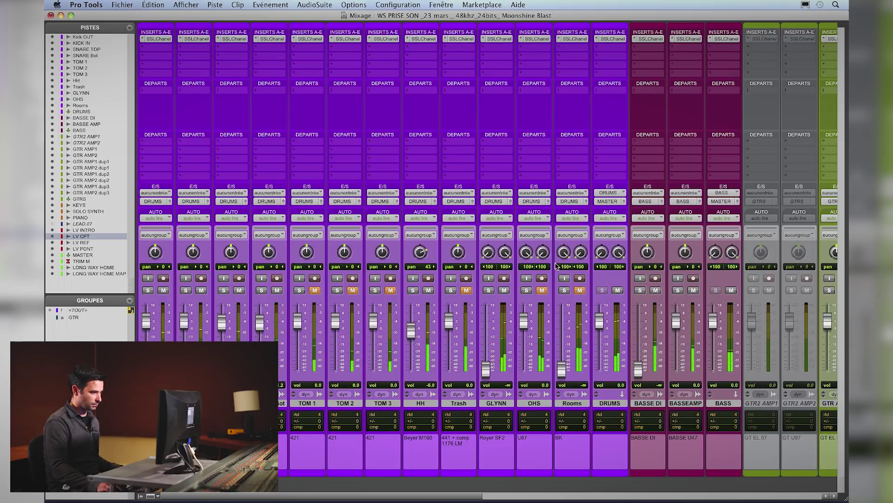
# Step: Bring Rooms into the mix by trimming its SSLChannel input gain and setting its fader to 0.0, and save the session
pyautogui.moveTo(529, 322); pyautogui.dragTo(562, 335)
pyautogui.keyDown('alt'); pyautogui.click(564, 373); pyautogui.keyUp('alt')
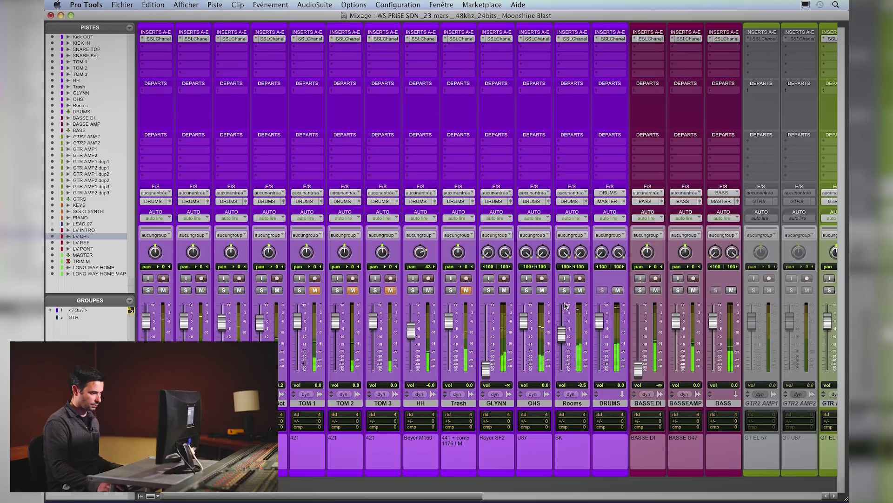
pyautogui.click(573, 38)
pyautogui.moveTo(390, 367)
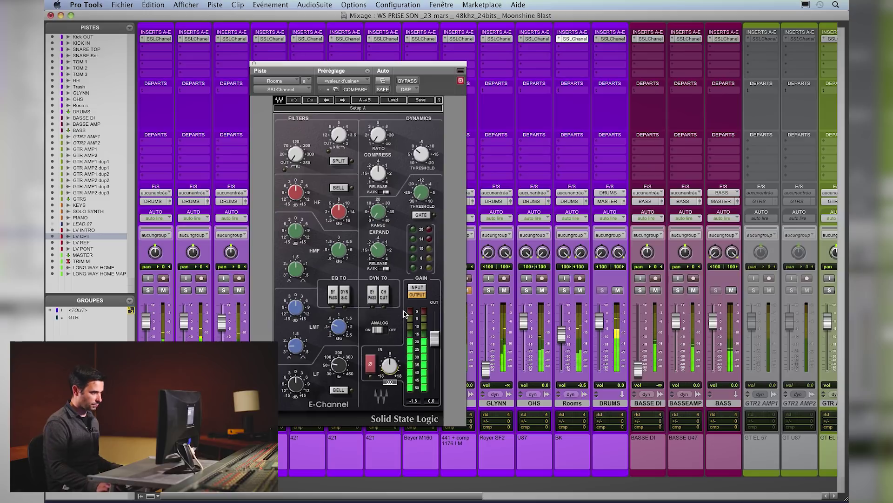
pyautogui.moveTo(402, 67); pyautogui.dragTo(370, 57)
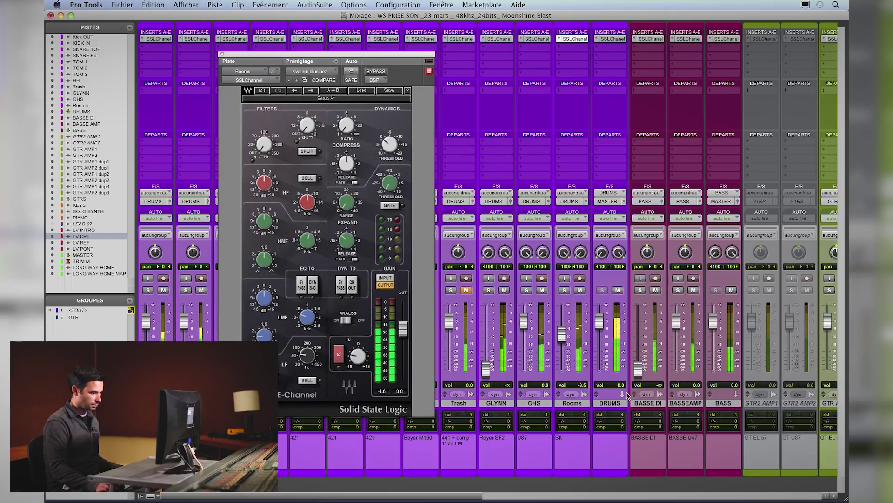
pyautogui.moveTo(564, 347); pyautogui.dragTo(565, 363)
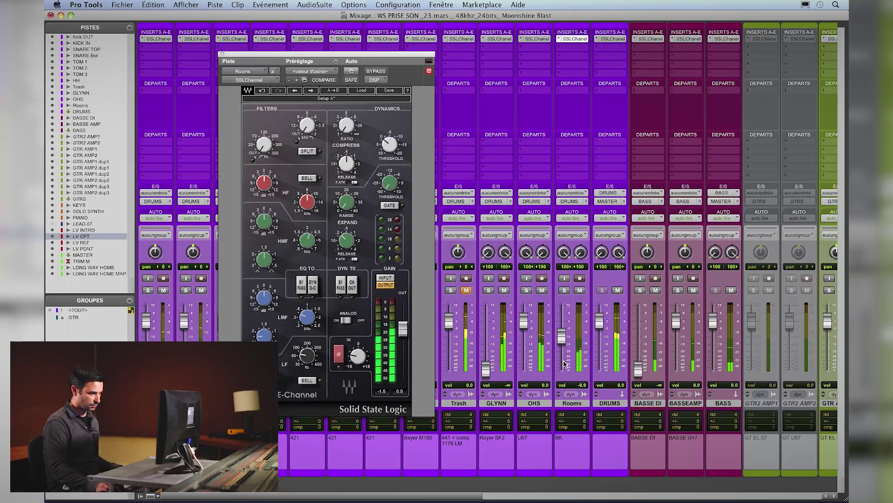
pyautogui.keyDown('alt'); pyautogui.click(564, 326); pyautogui.keyUp('alt')
pyautogui.press('super+s')
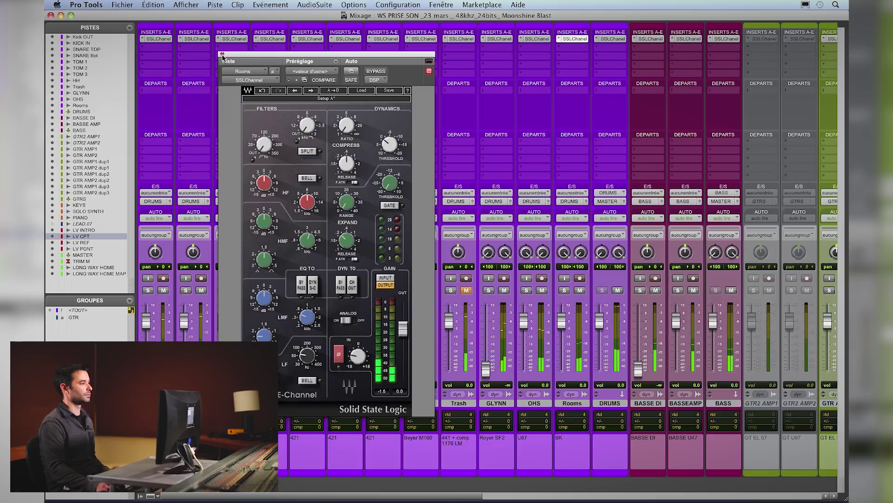
pyautogui.press('super+w')
# Step: Adjust the SSLChannel input gain on GTRAMP11 and GTRAMP21, close the plug-in and save the session
pyautogui.hscroll(2, 432, 315)
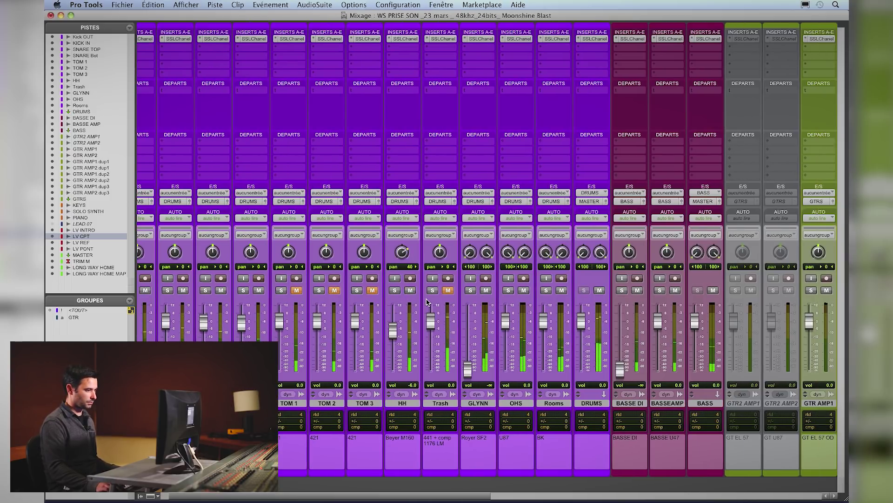
pyautogui.hscroll(20, 477, 329)
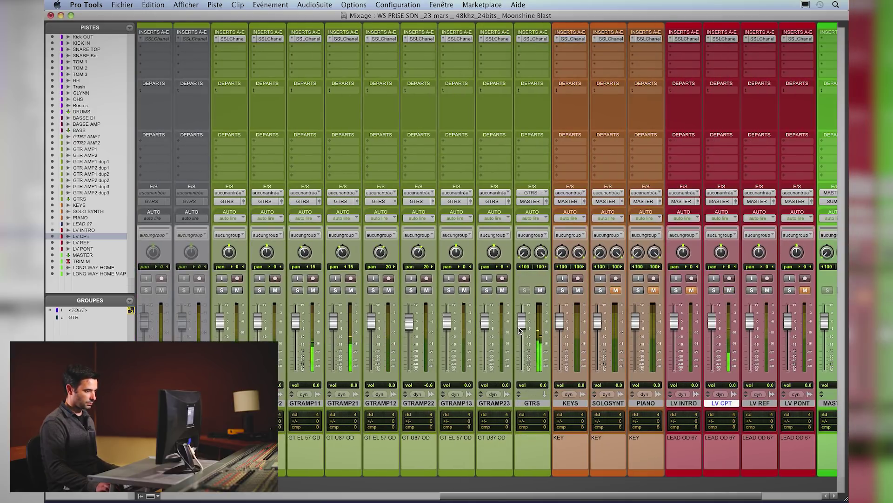
pyautogui.click(308, 39)
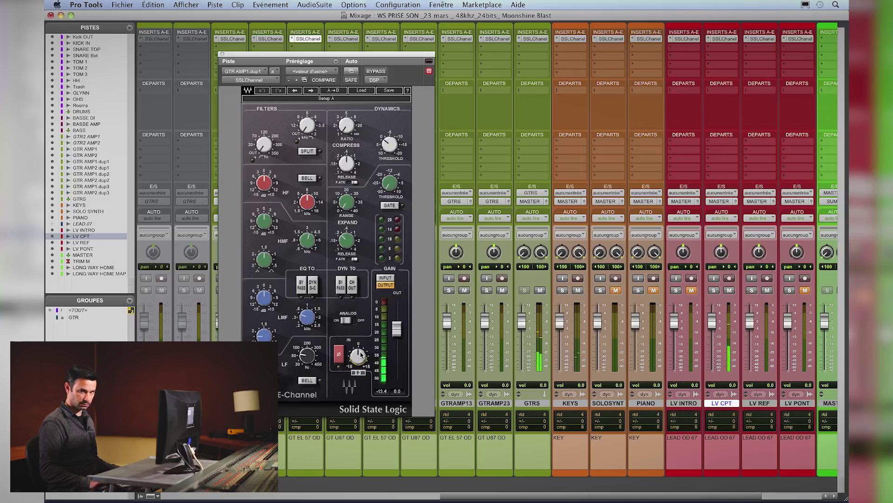
pyautogui.click(352, 39)
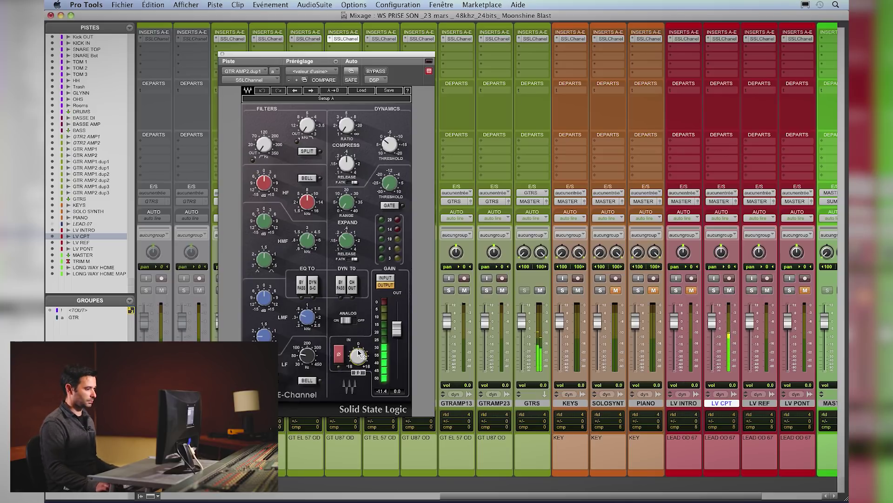
pyautogui.click(358, 352)
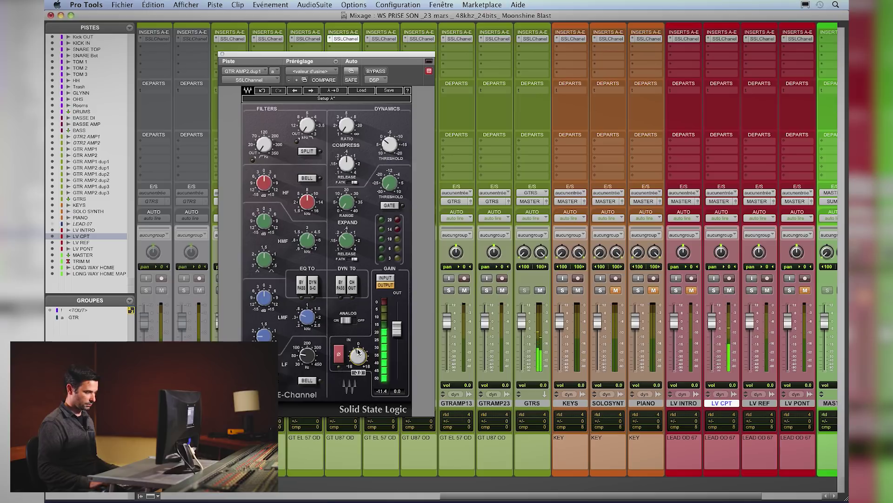
pyautogui.click(222, 54)
pyautogui.hscroll(5, 465, 330)
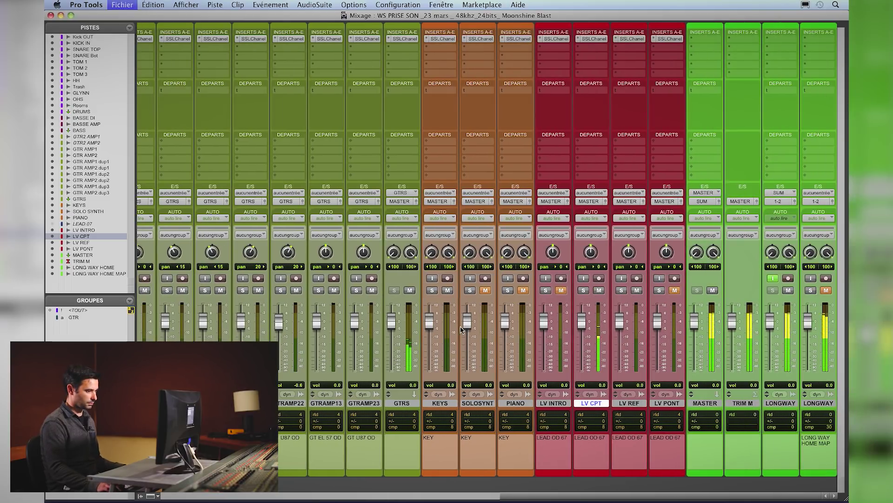
pyautogui.press('super+s')
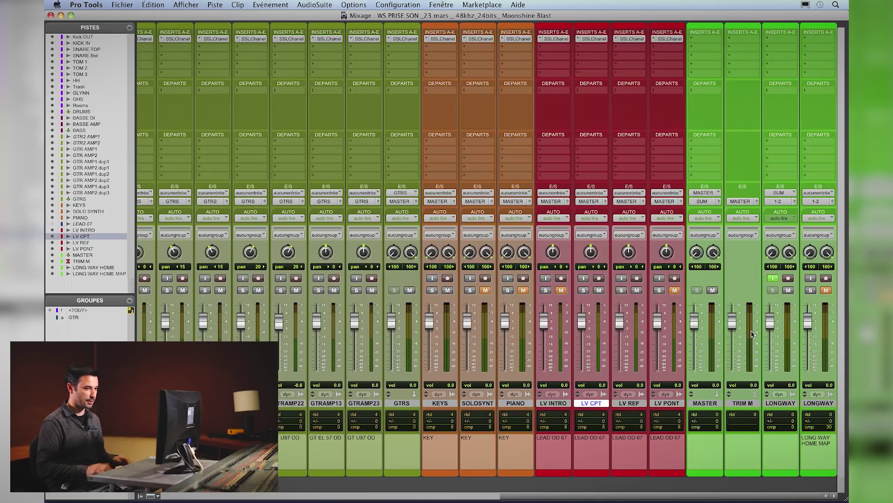
# Step: Look over the drum channels in the mixer and review the drum, guitar, key and vocal clips in the Edit window
pyautogui.hscroll(-15, 642, 305)
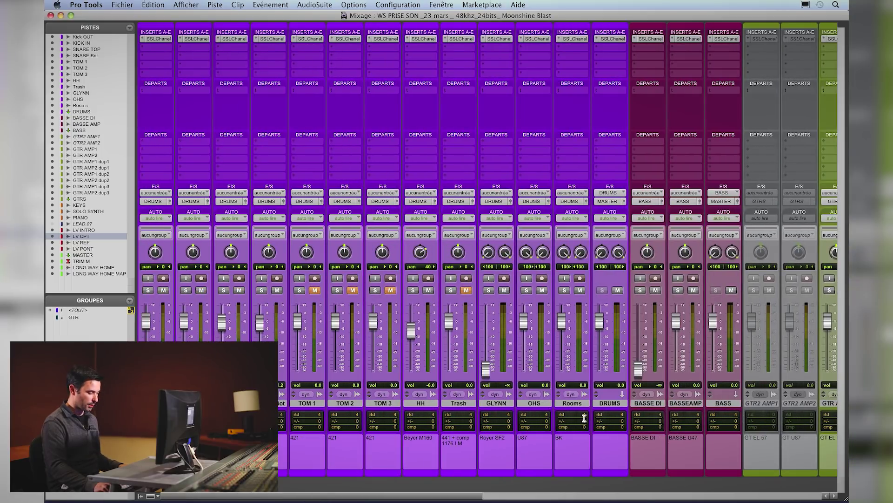
pyautogui.press('super+equal')
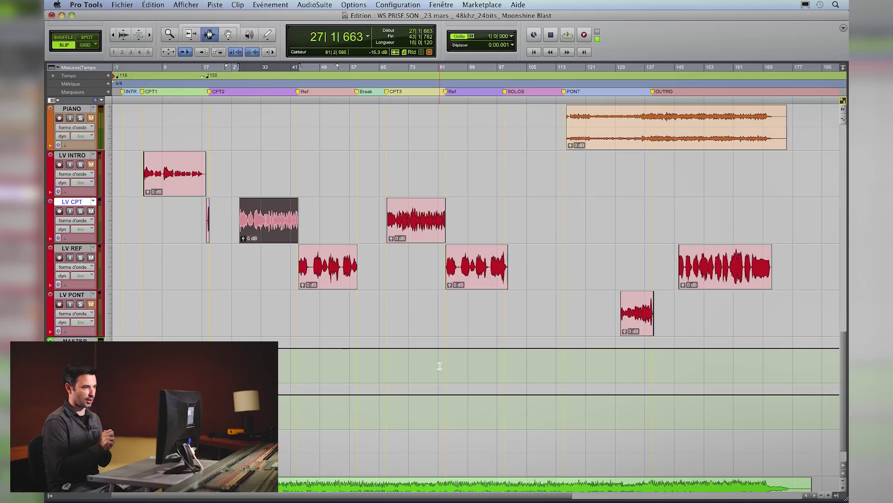
pyautogui.scroll(6, 439, 365)
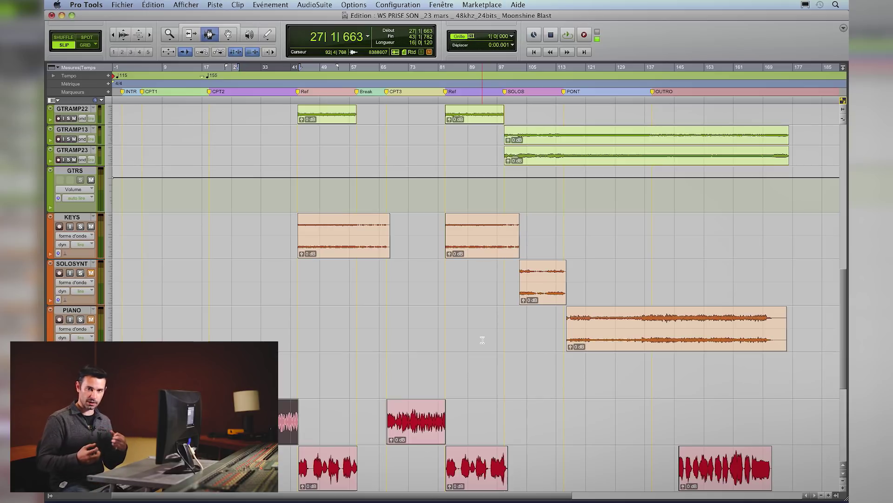
pyautogui.scroll(10, 405, 305)
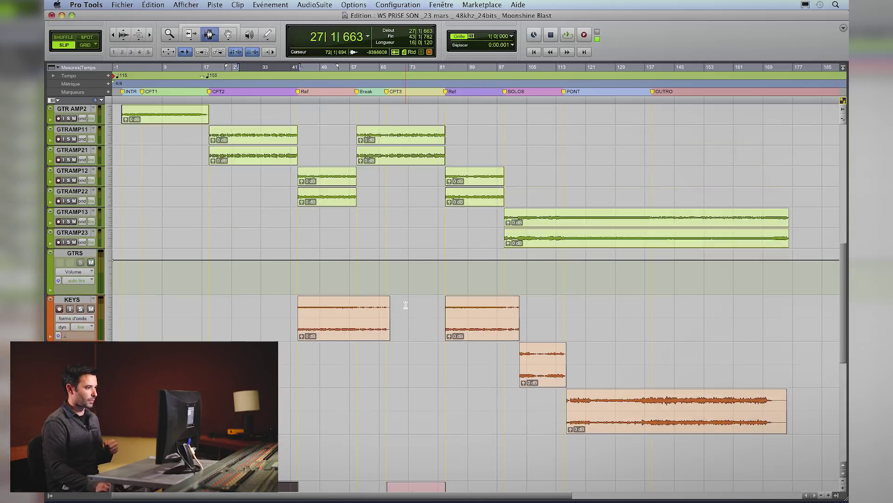
pyautogui.scroll(3, 404, 311)
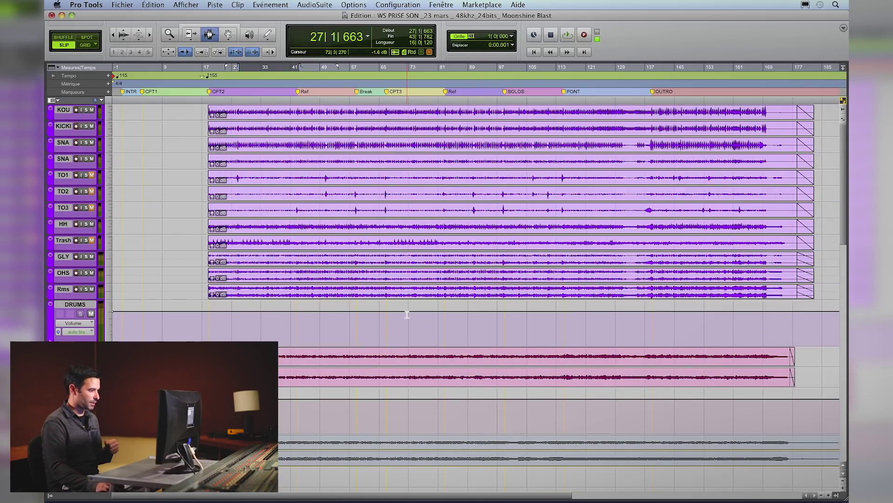
pyautogui.scroll(-12, 408, 315)
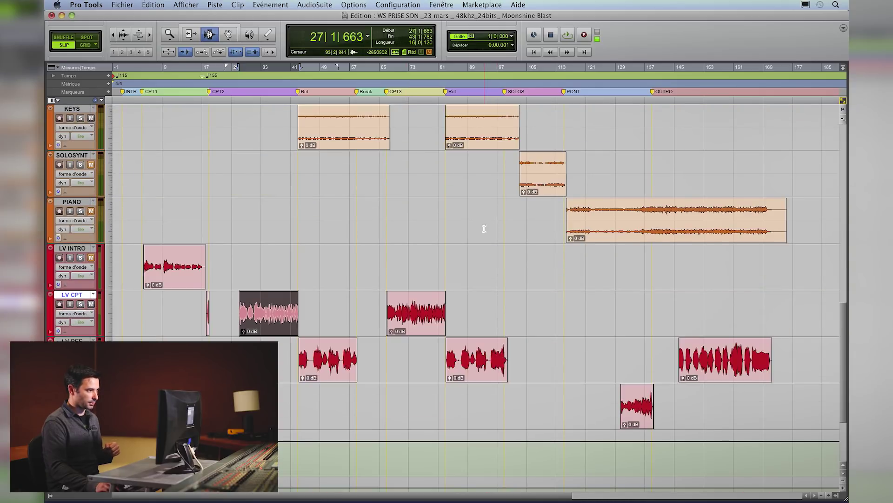
pyautogui.scroll(3, 359, 225)
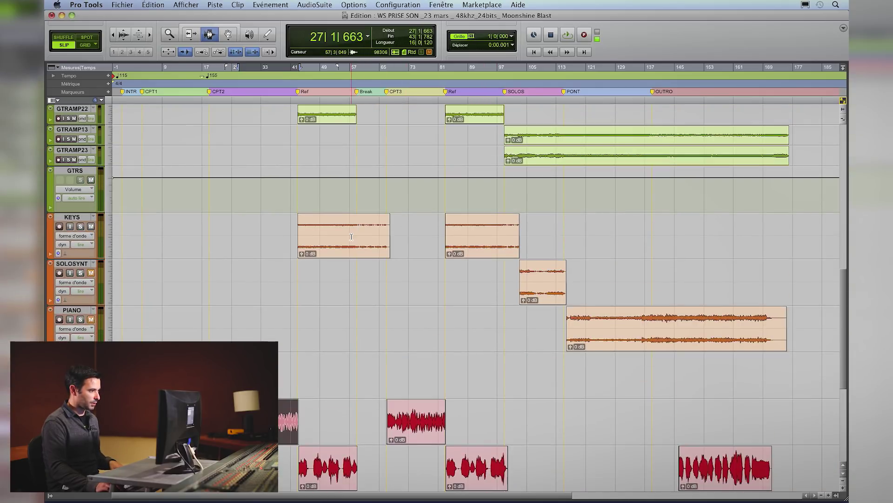
# Step: Place the edit cursor on the SOLOSYNT track just before the SOLOS marker and start playback
pyautogui.click(350, 236)
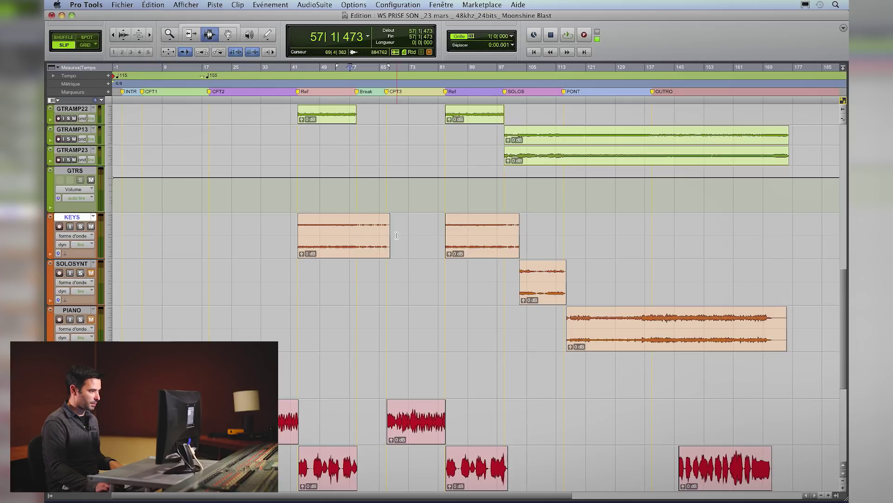
pyautogui.scroll(-2, 450, 285)
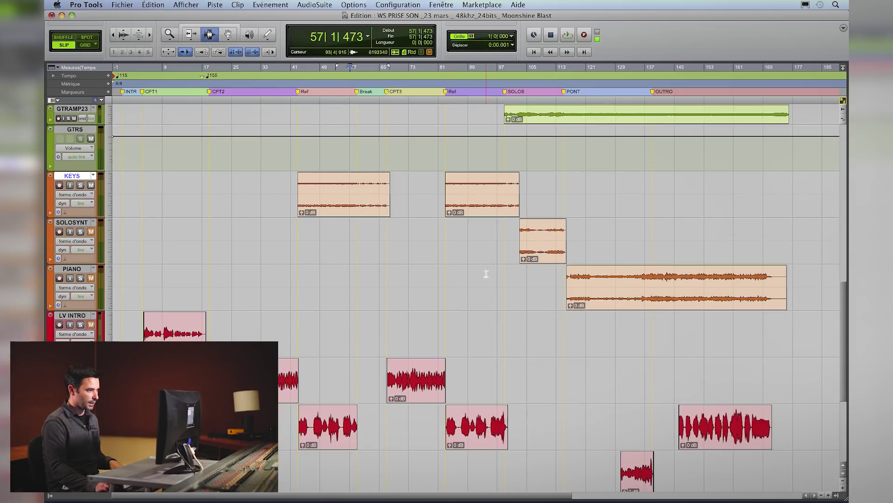
pyautogui.scroll(-5, 354, 261)
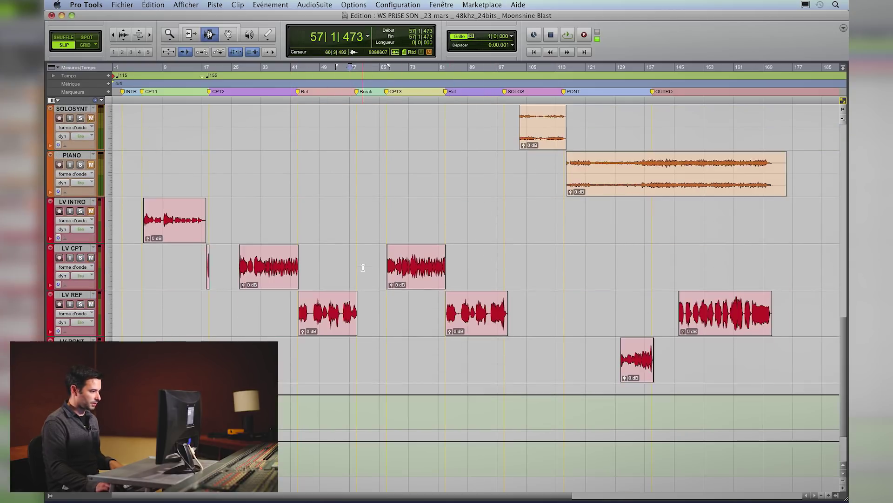
pyautogui.scroll(6, 493, 262)
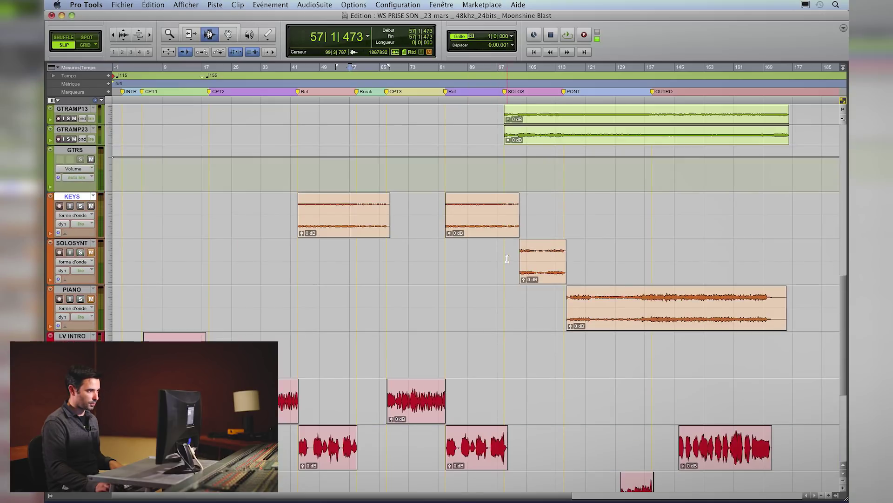
pyautogui.click(500, 259)
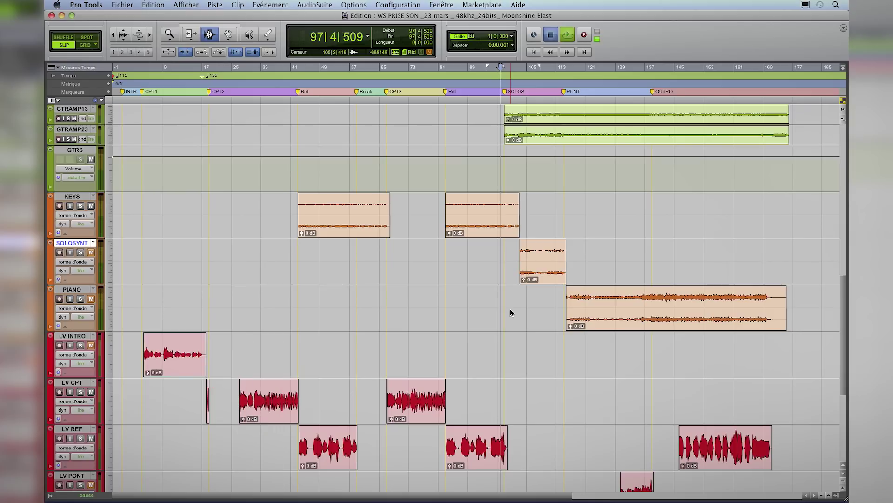
# Step: Unmute SOLOSYNT in the mixer, trim its SSLChannel input gain and close the plug-in
pyautogui.press('super+equal')
pyautogui.hscroll(10, 589, 343)
pyautogui.hscroll(4, 588, 343)
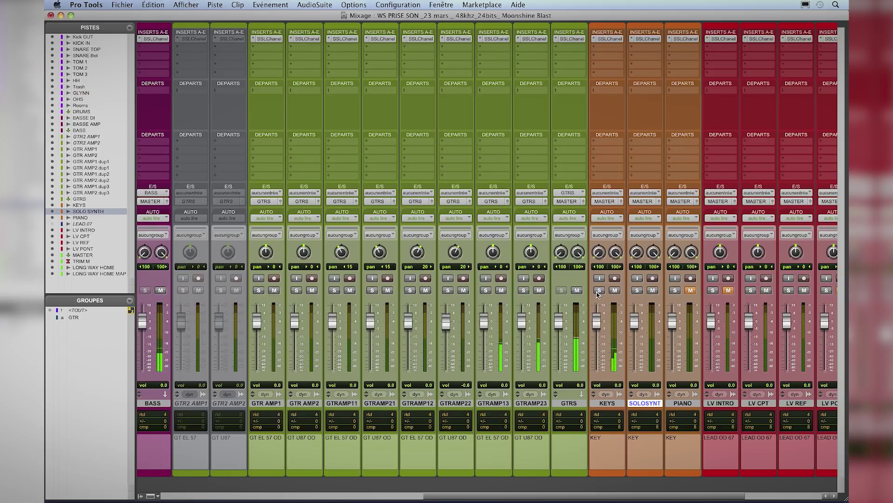
pyautogui.click(653, 290)
pyautogui.click(647, 39)
pyautogui.click(359, 358)
pyautogui.moveTo(359, 358); pyautogui.dragTo(360, 358)
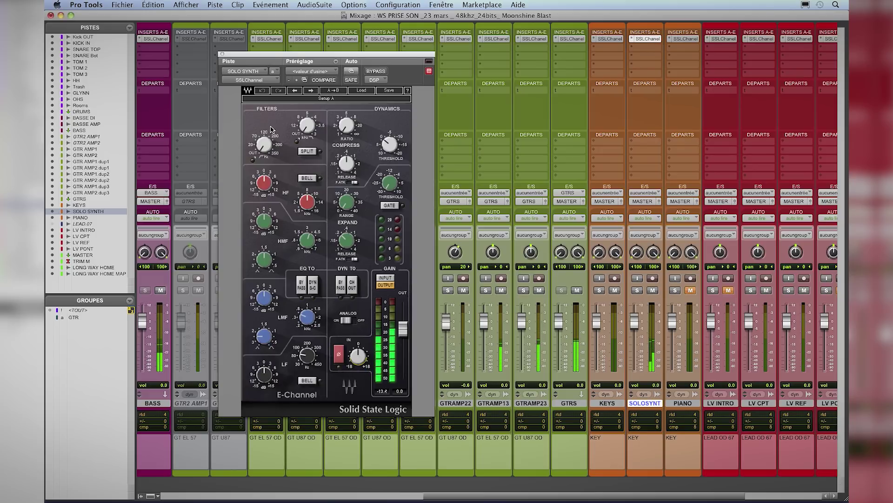
pyautogui.click(222, 55)
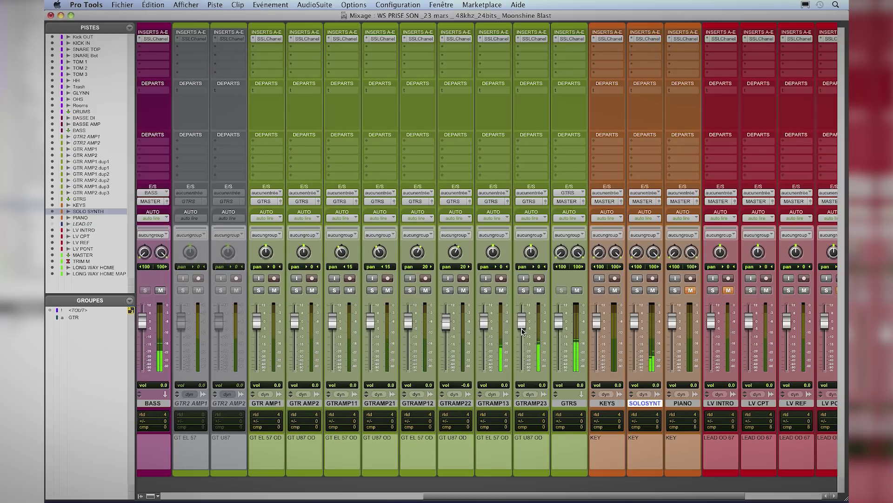
# Step: Select the PIANO clip in the Edit window and restart playback from its beginning
pyautogui.hscroll(3, 522, 332)
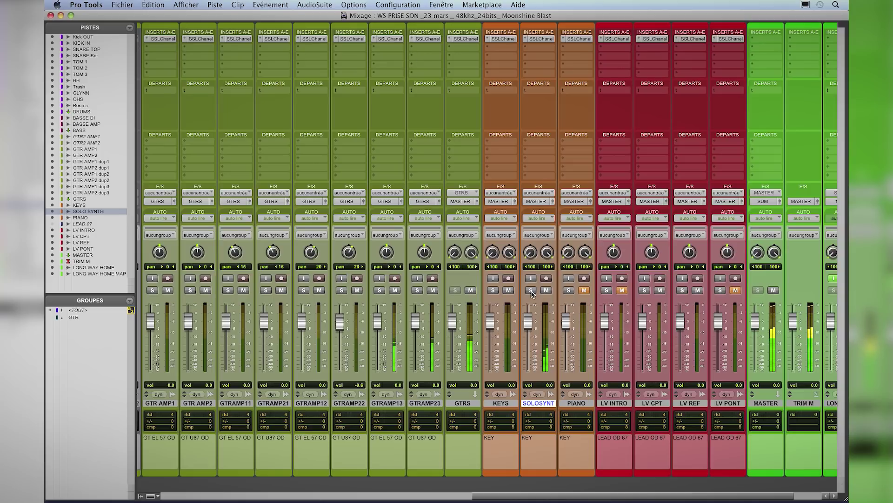
pyautogui.hscroll(2, 559, 304)
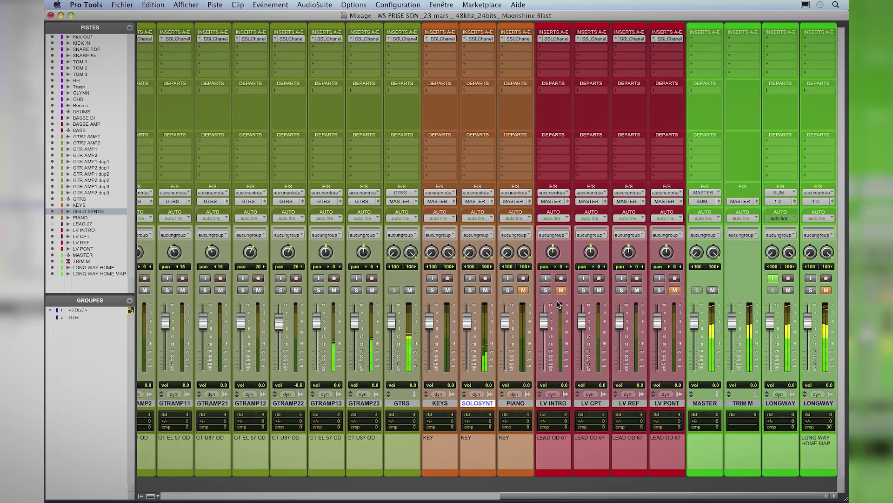
pyautogui.hscroll(-15, 521, 321)
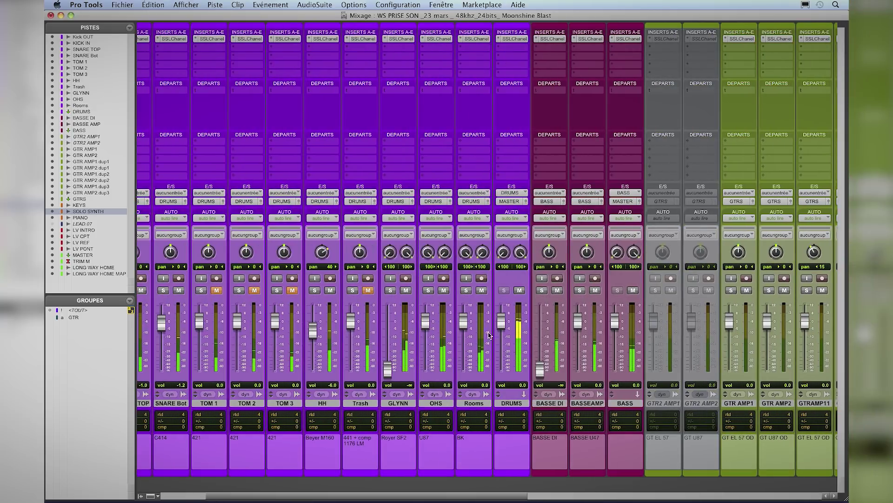
pyautogui.hscroll(10, 466, 330)
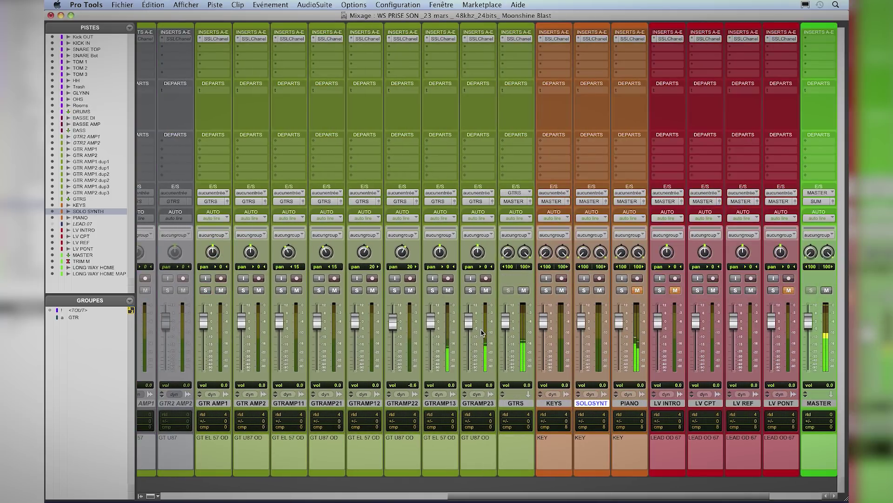
pyautogui.hscroll(3, 482, 332)
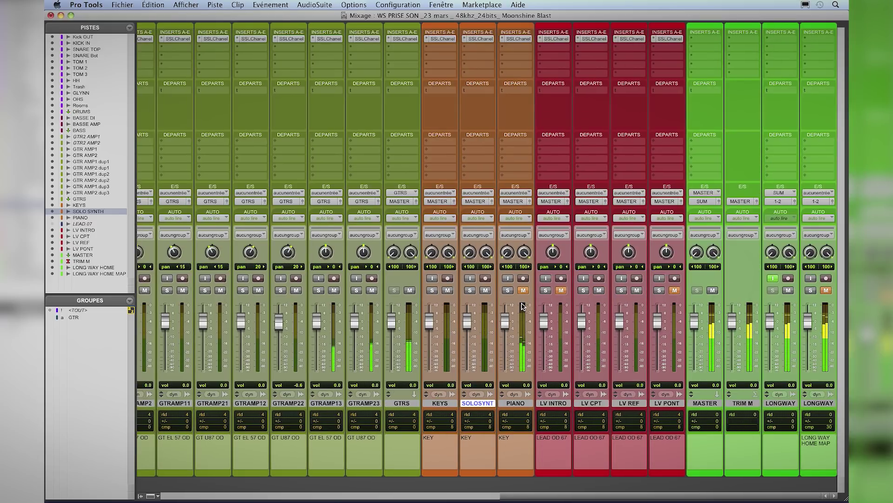
pyautogui.press('super+equal')
pyautogui.scroll(-3, 593, 220)
pyautogui.click(593, 219)
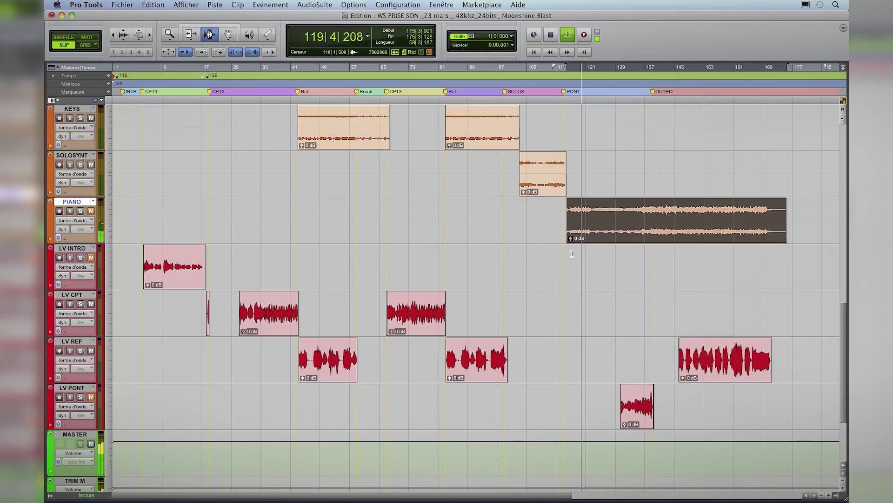
pyautogui.press('space')
pyautogui.hscroll(5, 570, 253)
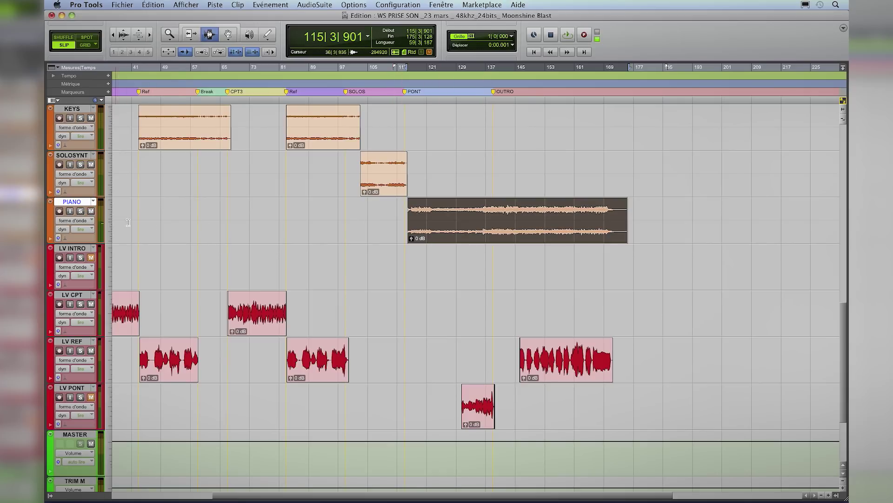
# Step: Unmute PIANO, trim its SSLChannel input gain, save the session and solo the track
pyautogui.press('super+equal')
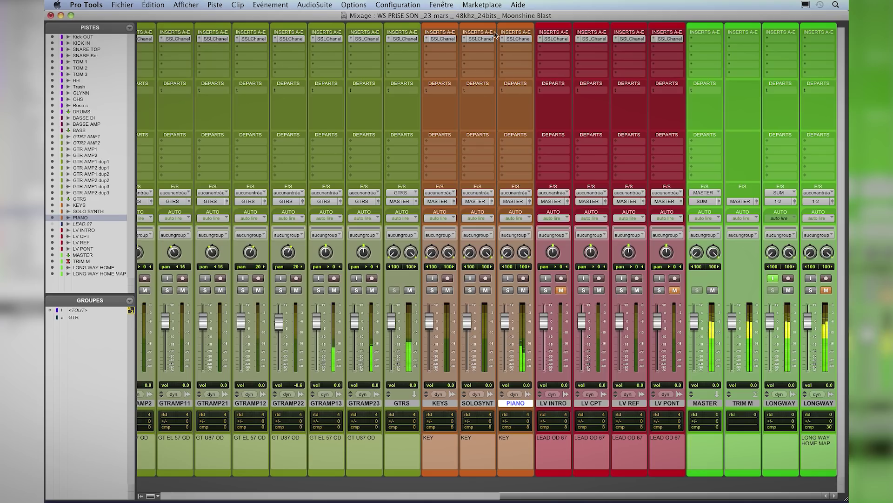
pyautogui.click(518, 38)
pyautogui.moveTo(358, 359)
pyautogui.press('super+s')
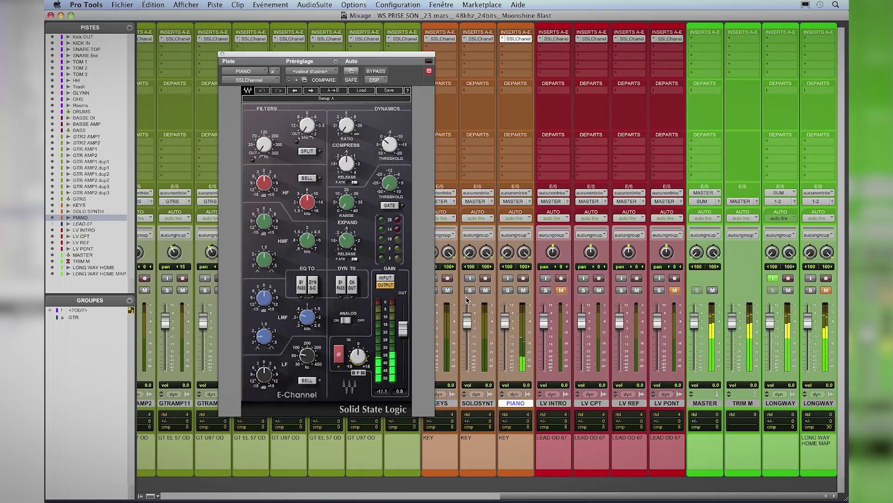
pyautogui.click(508, 290)
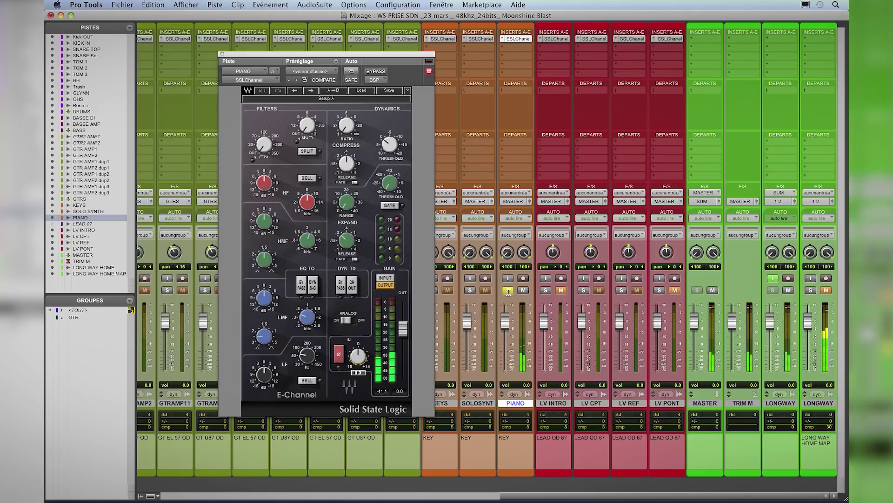
# Step: Take PIANO out of solo and play the mix from just before the OUTRO marker
pyautogui.press('super+equal')
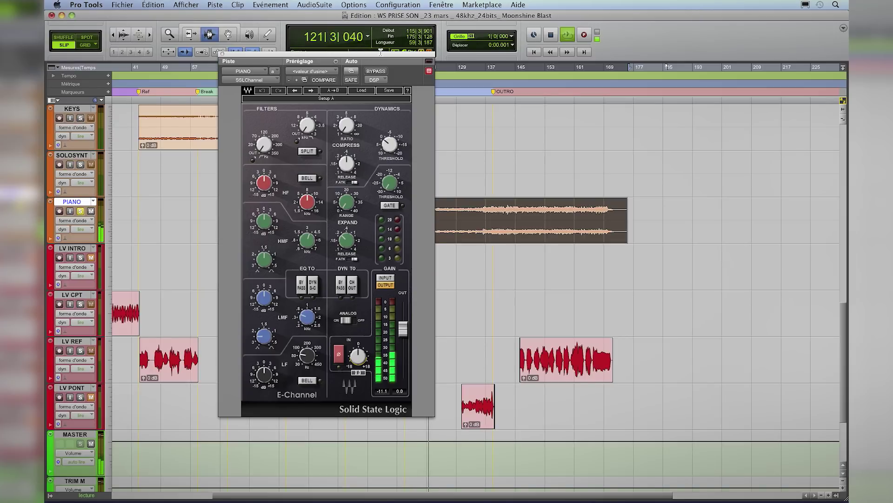
pyautogui.moveTo(380, 53); pyautogui.dragTo(298, 73)
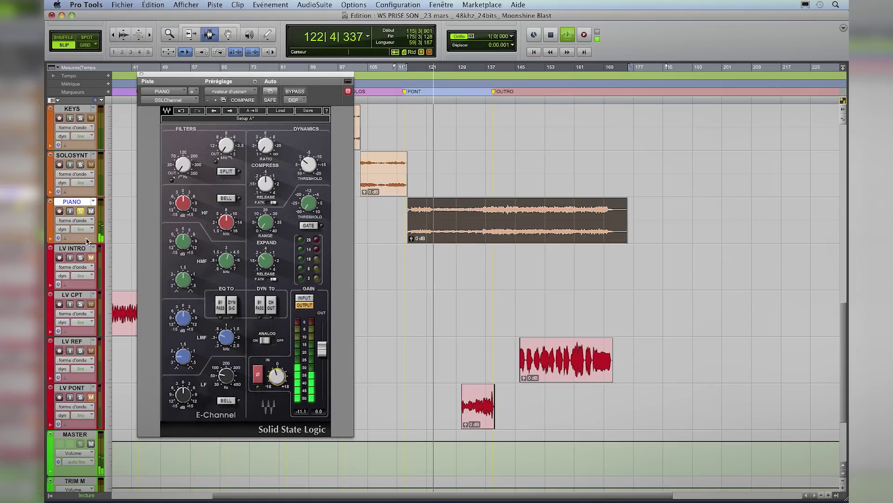
pyautogui.click(485, 214)
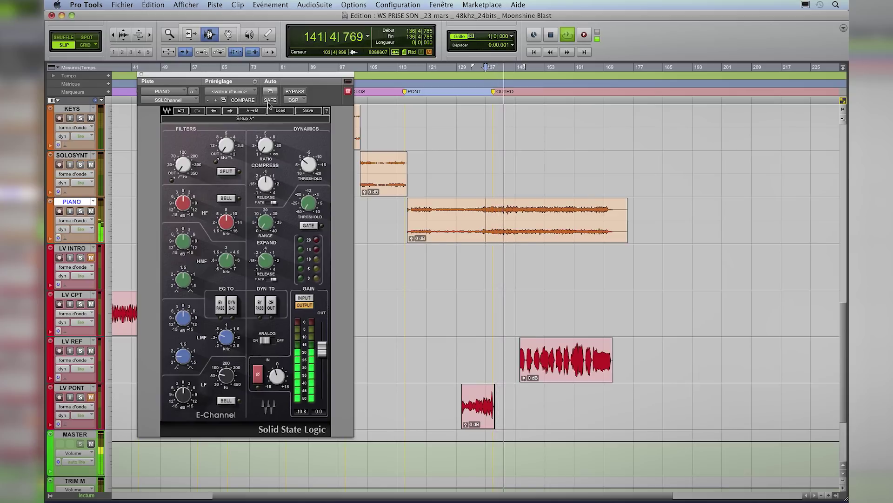
# Step: Compress PIANO in its SSLChannel by adjusting the ratio, shortening the release and setting the threshold
pyautogui.moveTo(233, 74); pyautogui.dragTo(272, 73)
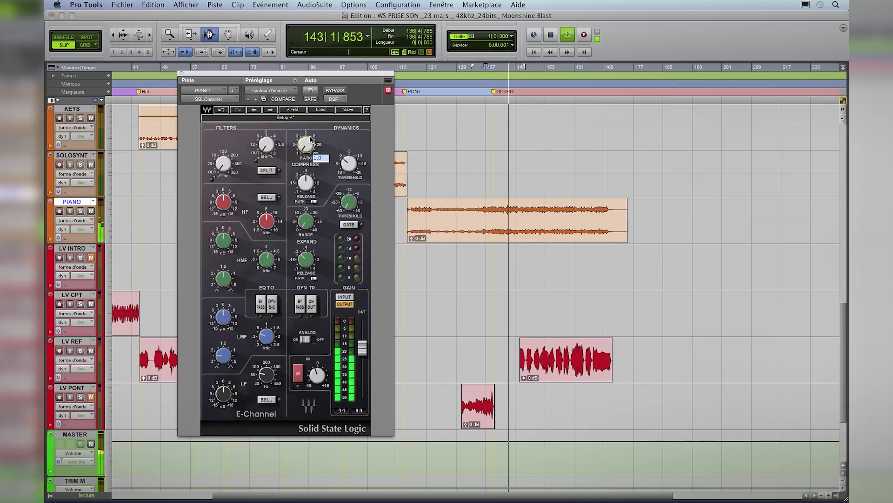
pyautogui.click(350, 151)
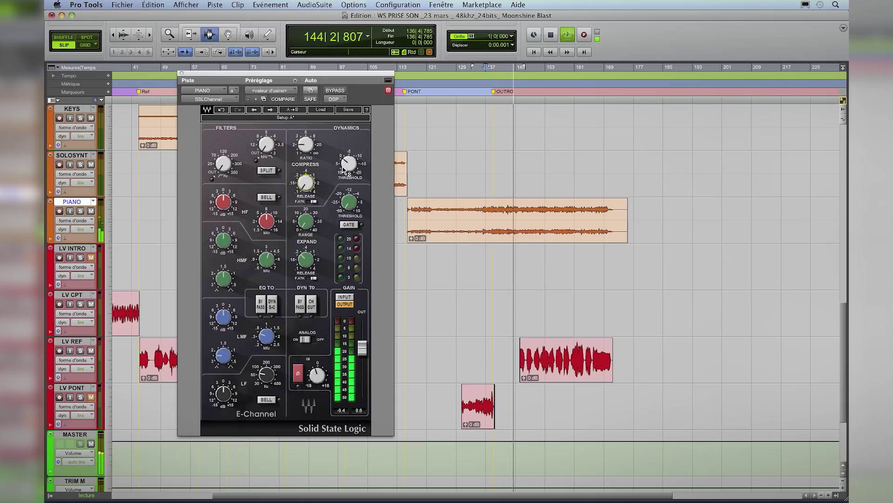
pyautogui.moveTo(350, 149); pyautogui.dragTo(350, 147)
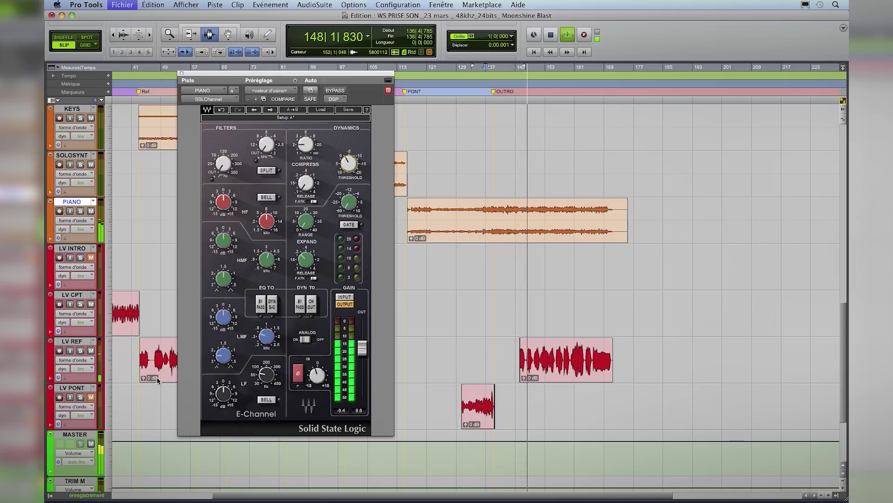
# Step: Check the SSLChannel settings and fader of LV REF during the outro vocal, and close the plug-in
pyautogui.click(81, 341)
pyautogui.press('super+equal')
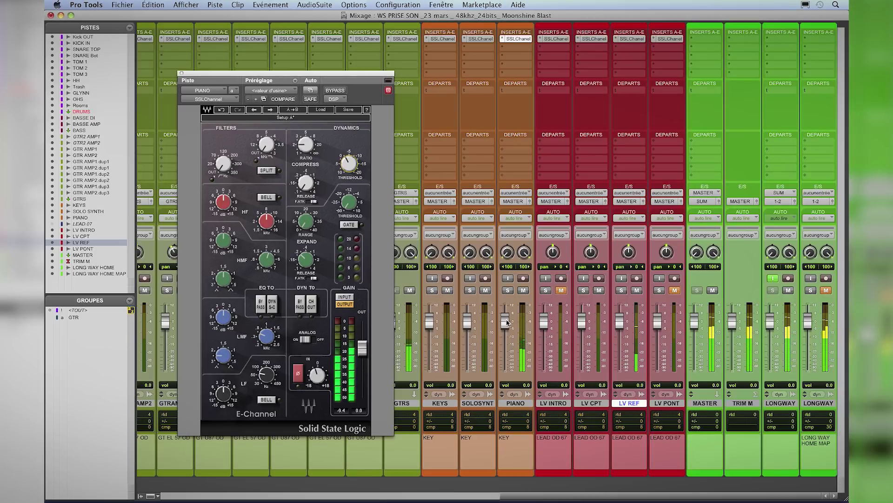
pyautogui.click(632, 39)
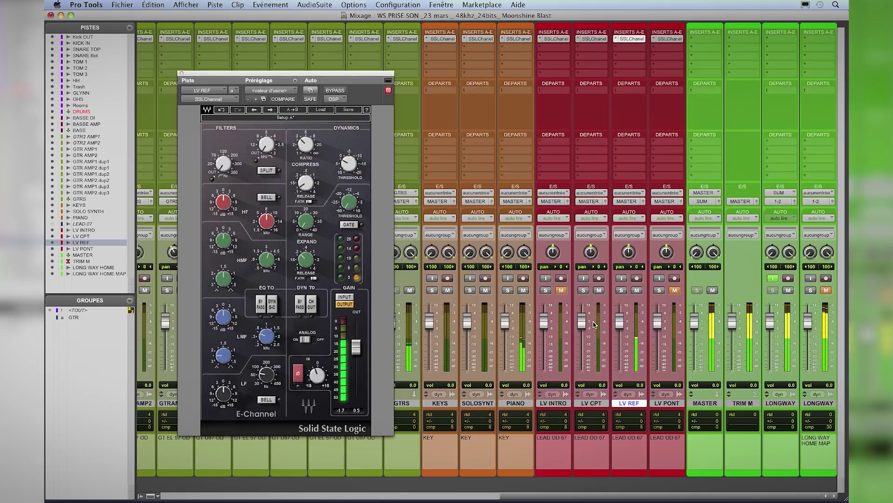
pyautogui.moveTo(623, 329); pyautogui.dragTo(619, 334)
pyautogui.press('super+equal')
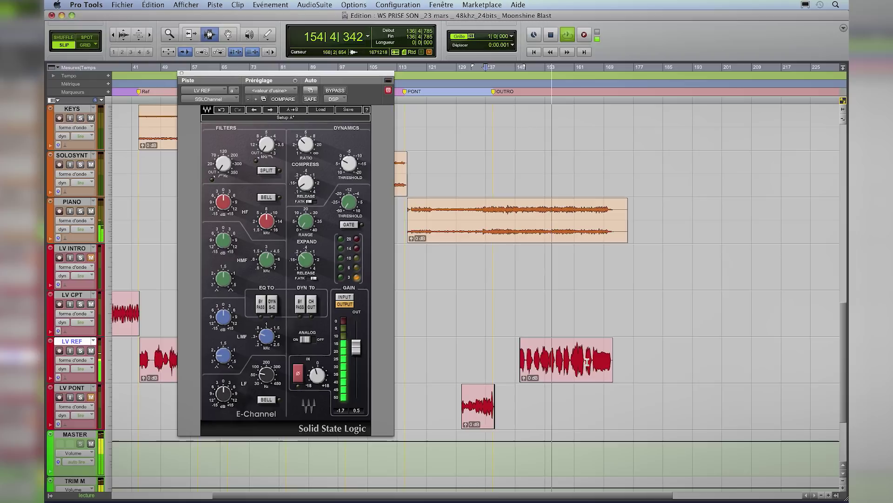
pyautogui.click(181, 74)
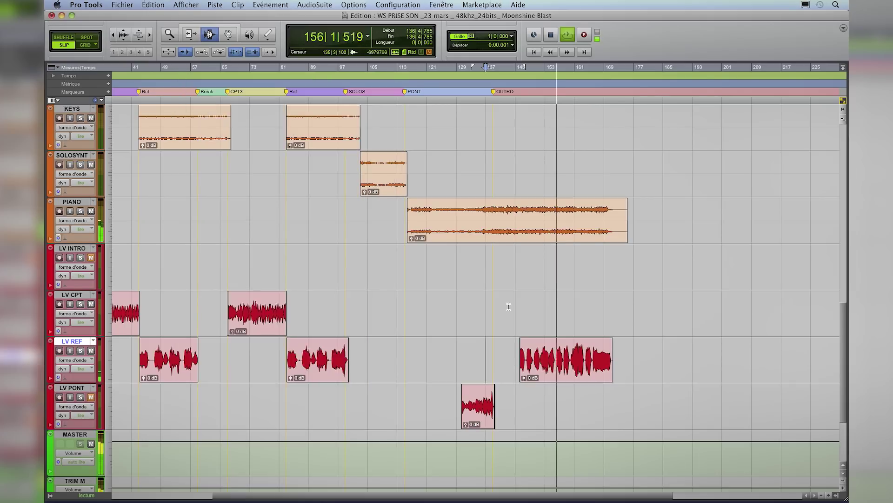
# Step: Reopen the SSLChannel on PIANO, review its settings against the outro vocal and close the plug-in
pyautogui.scroll(3, 180, 324)
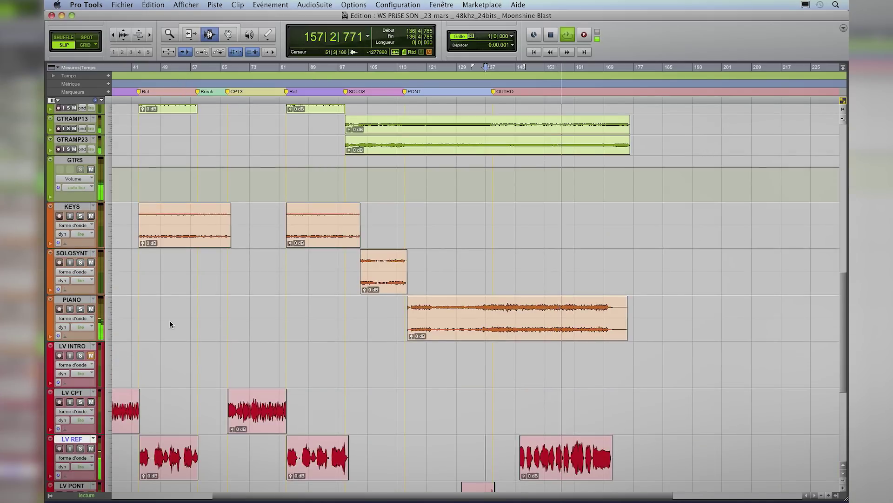
pyautogui.press('super+equal')
pyautogui.click(516, 38)
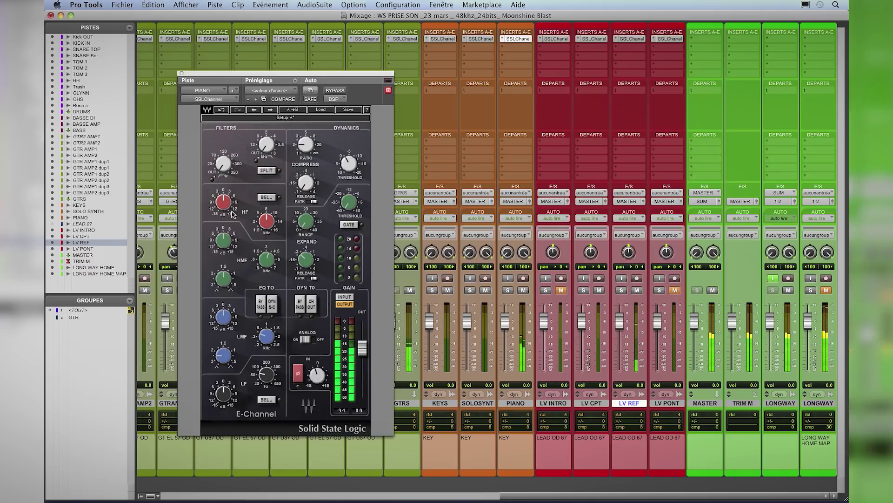
pyautogui.moveTo(287, 74); pyautogui.dragTo(351, 74)
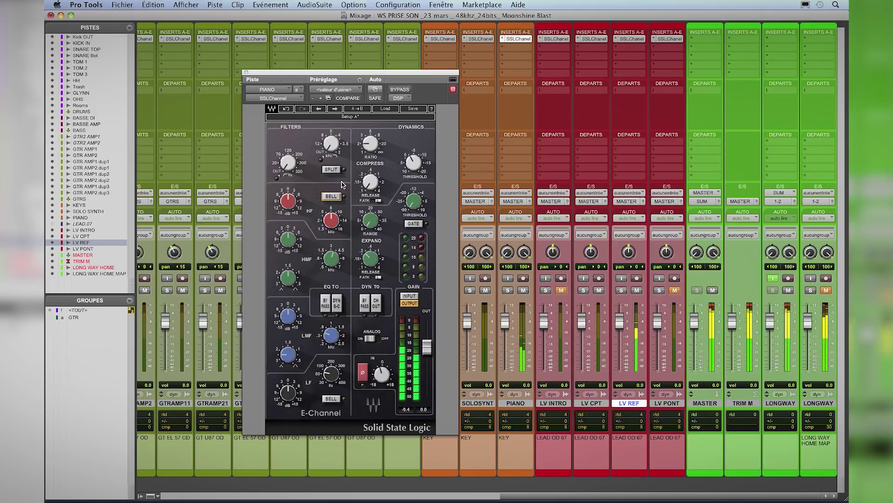
pyautogui.click(247, 72)
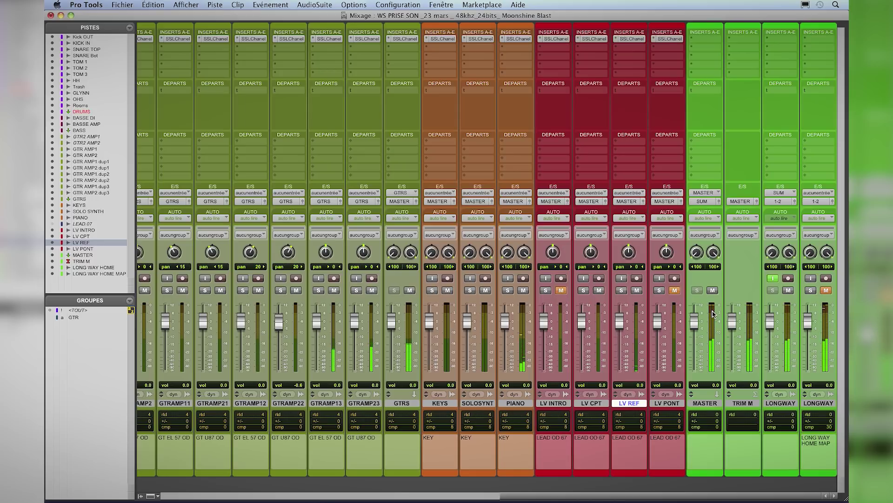
# Step: Lower the TRIM M master fader to -2.0 and save the session
pyautogui.moveTo(732, 320); pyautogui.dragTo(736, 354)
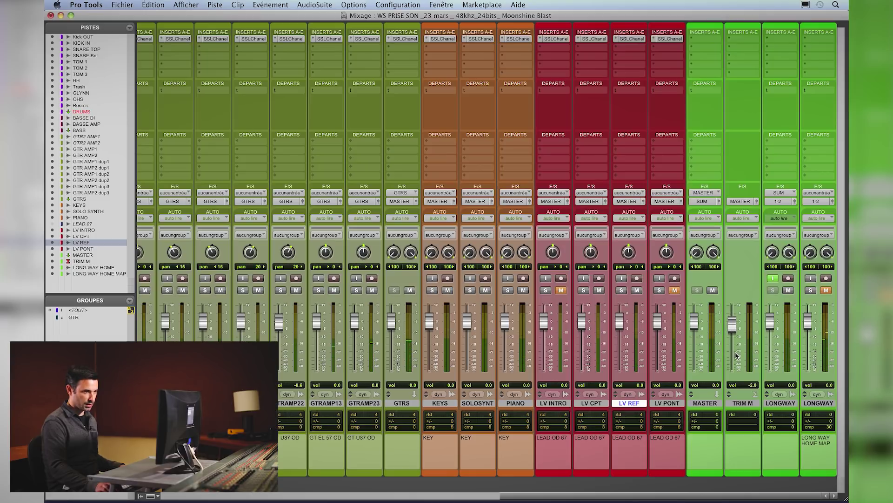
pyautogui.press('super+s')
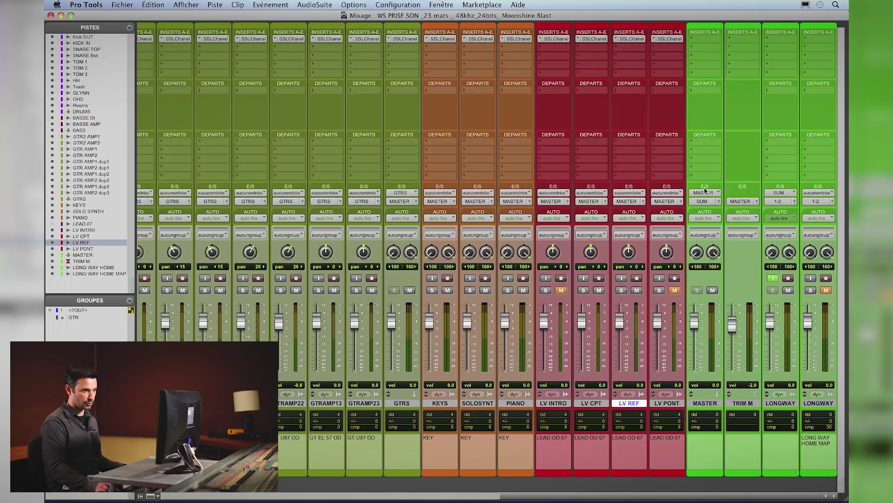
# Step: Look over the mixer channels, fit the whole session in the Edit window and review the drum, bass, guitar, key and vocal tracks
pyautogui.hscroll(-10, 723, 269)
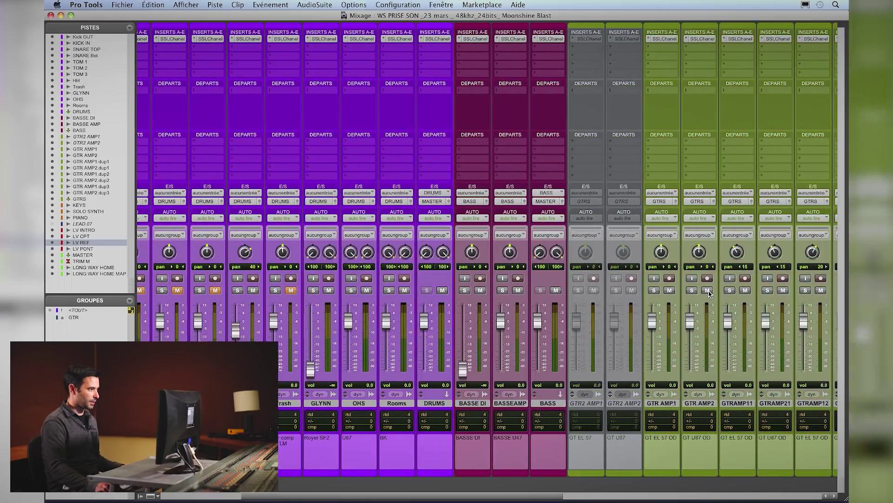
pyautogui.hscroll(10, 710, 293)
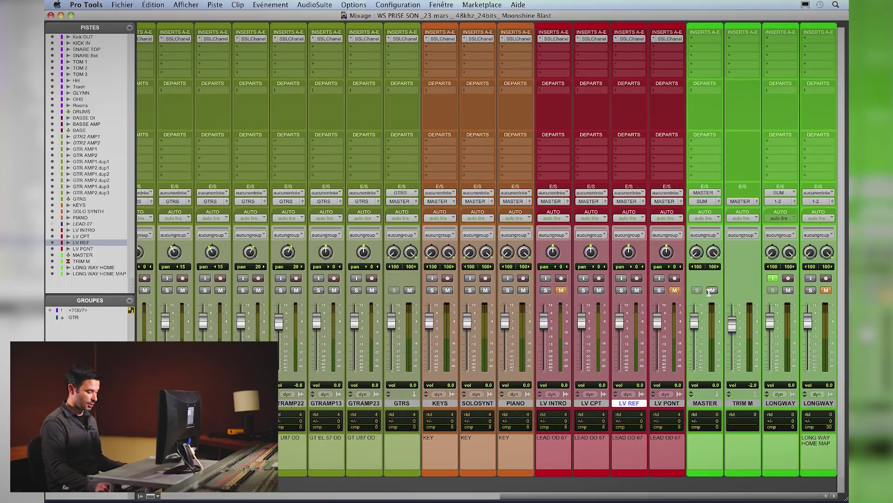
pyautogui.press('super+equal')
pyautogui.scroll(5, 439, 289)
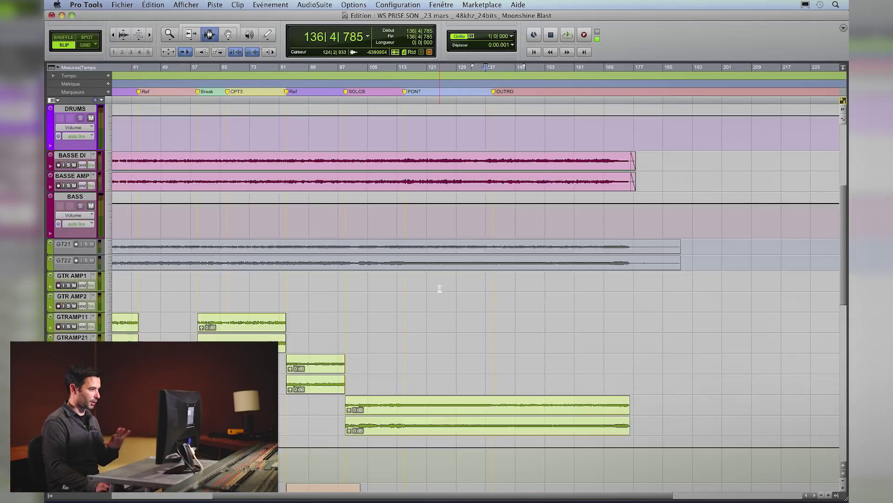
pyautogui.scroll(6, 439, 289)
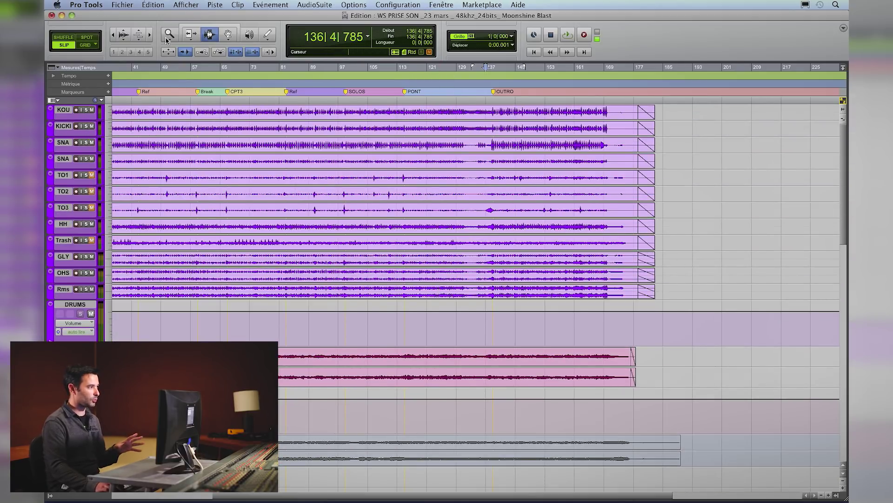
pyautogui.doubleClick(166, 39)
pyautogui.scroll(-10, 364, 300)
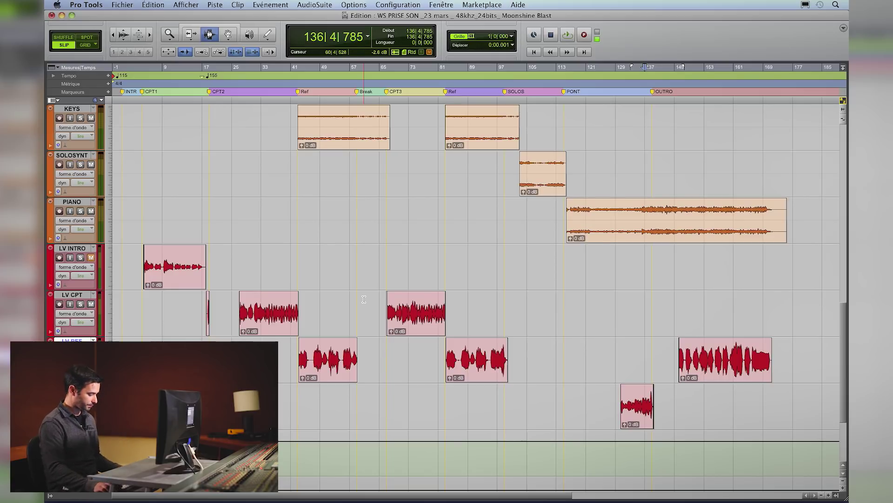
pyautogui.scroll(10, 391, 292)
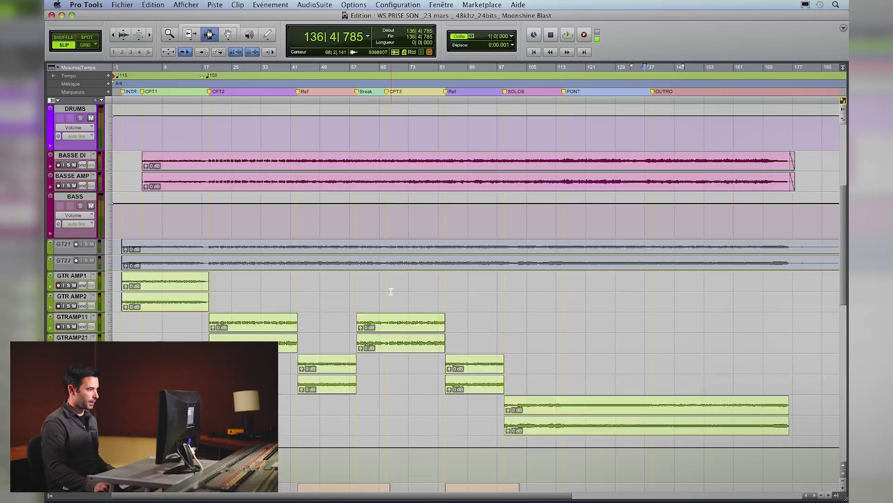
# Step: Review the drum, bass, guitar, key, solo synth, piano and vocal clips across the song in the Edit window
pyautogui.click(295, 194)
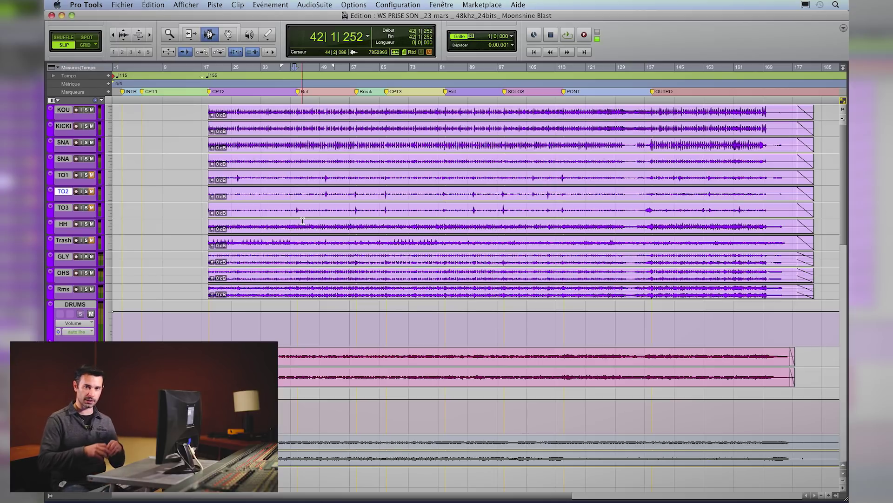
pyautogui.scroll(-10, 389, 188)
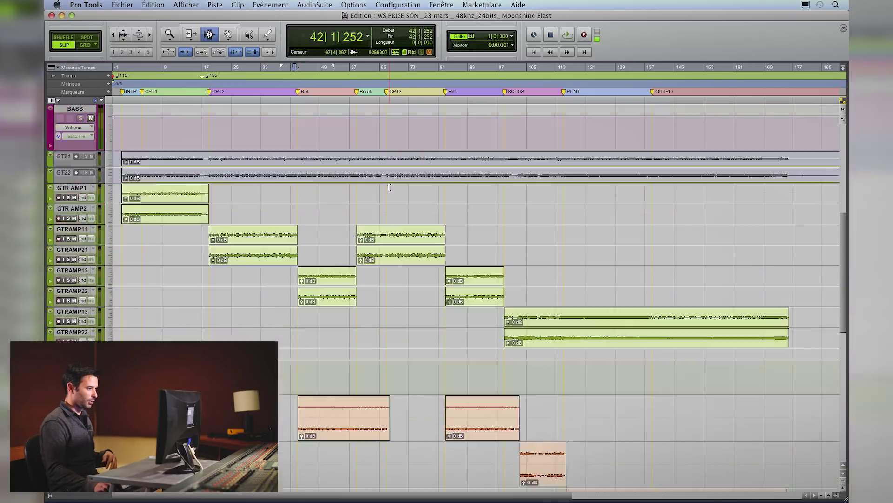
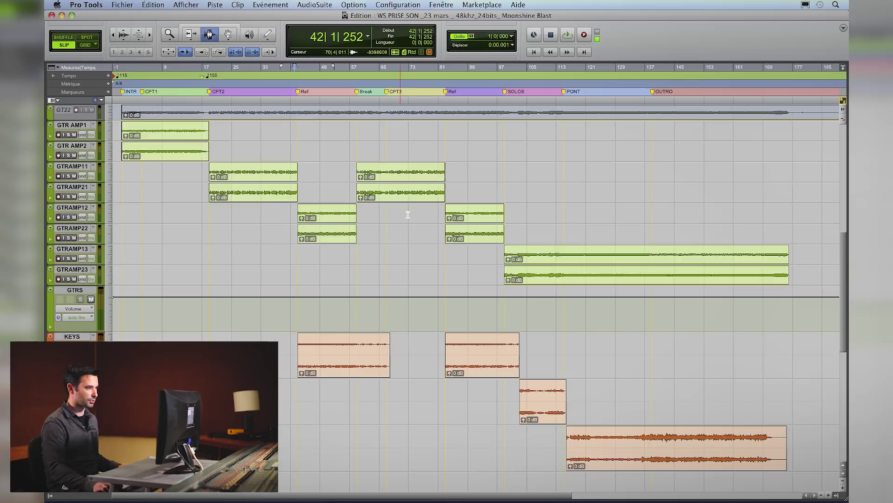
pyautogui.scroll(-10, 409, 209)
pyautogui.scroll(-4, 529, 260)
pyautogui.scroll(8, 559, 272)
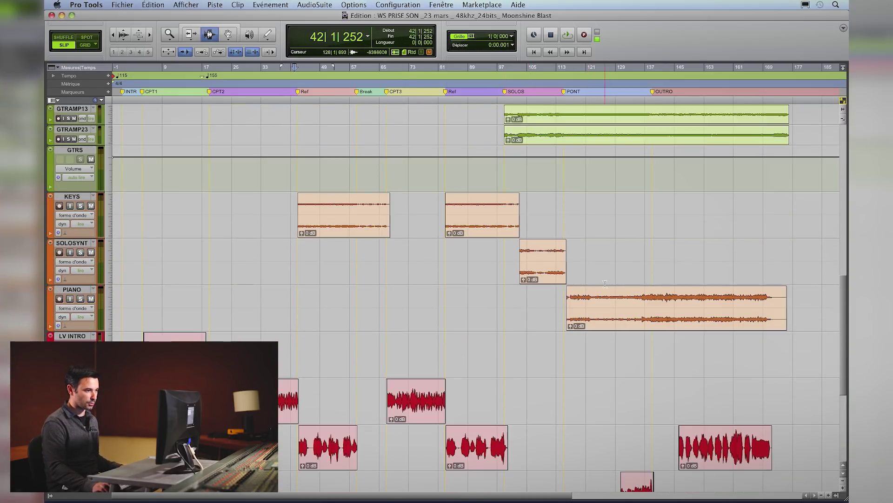
pyautogui.click(541, 261)
pyautogui.click(651, 309)
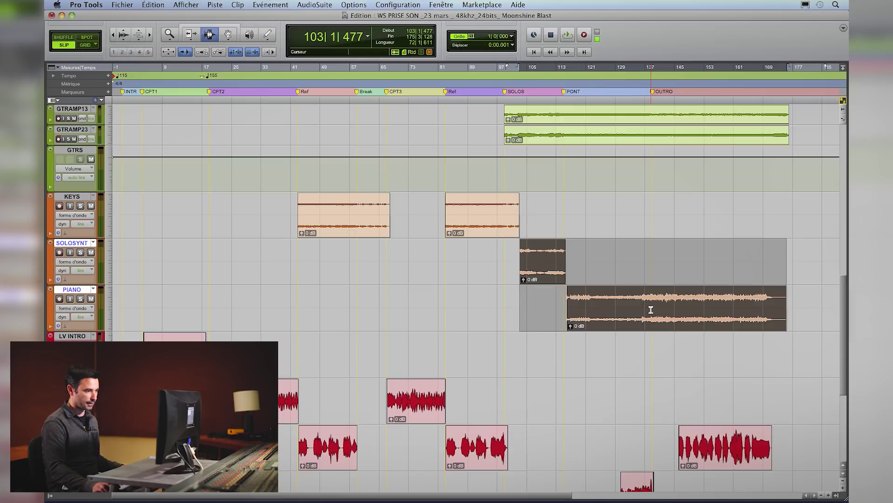
pyautogui.scroll(-6, 631, 311)
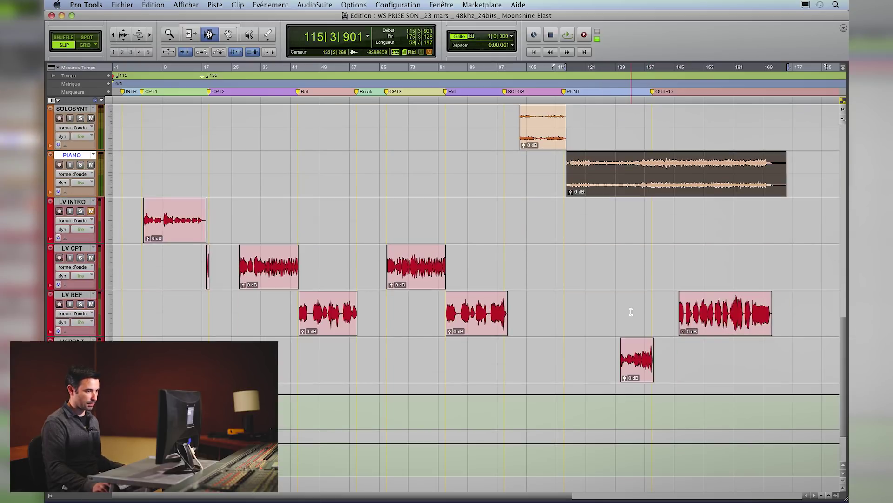
# Step: Lower the clip gain of the outro vocal clip on LV REF to -1.0 dB and save the session
pyautogui.click(689, 319)
pyautogui.hscroll(5, 667, 320)
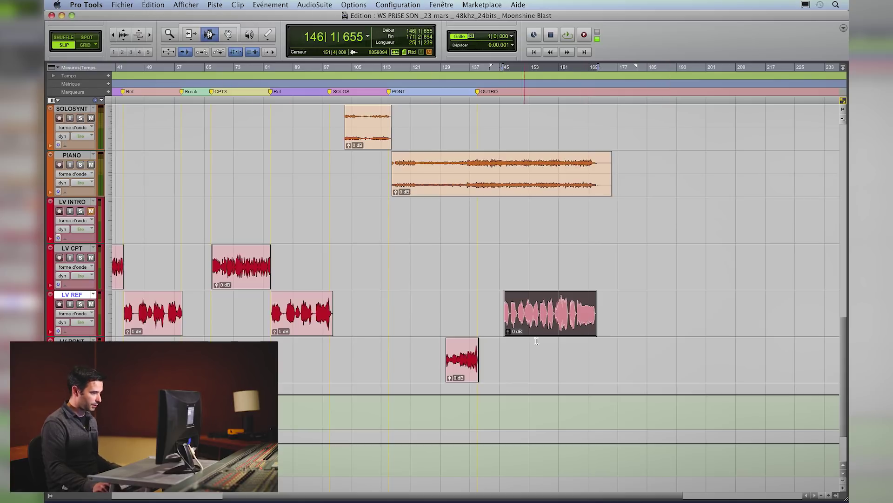
pyautogui.moveTo(509, 333); pyautogui.dragTo(508, 343)
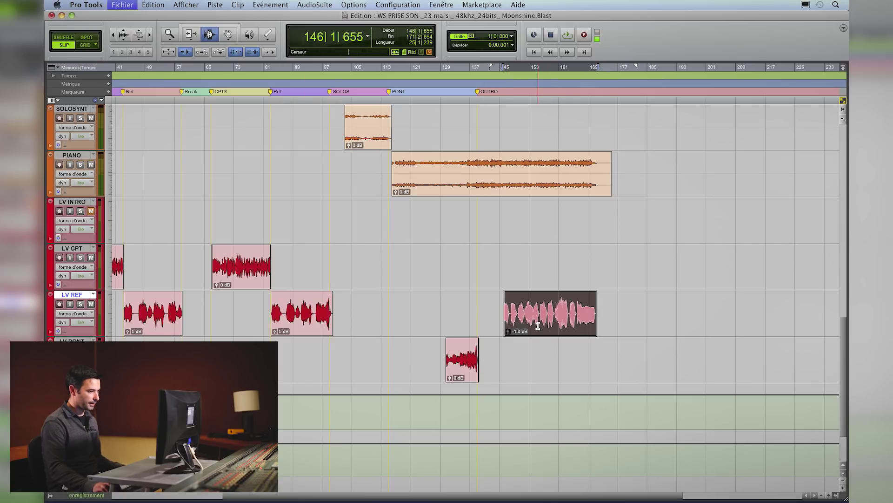
# Step: Show the mixer and insert the stereo SSLComp dynamics plug-in on the MASTER track, moving its window clear of the master channels
pyautogui.press('super+equal')
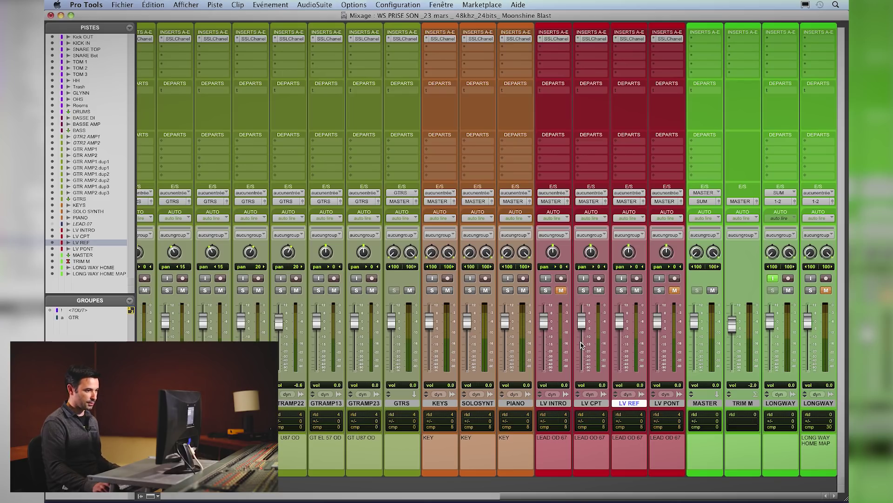
pyautogui.press('space')
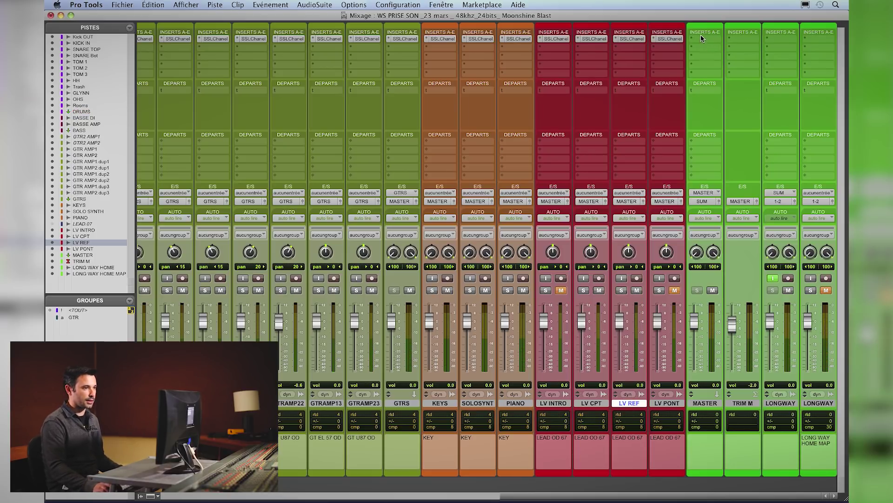
pyautogui.click(703, 52)
pyautogui.moveTo(745, 93)
pyautogui.moveTo(649, 273)
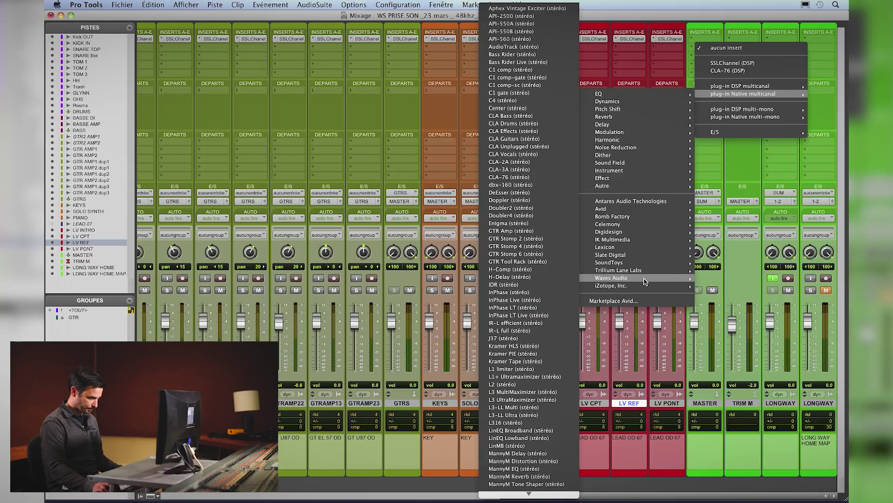
pyautogui.scroll(-10, 528, 406)
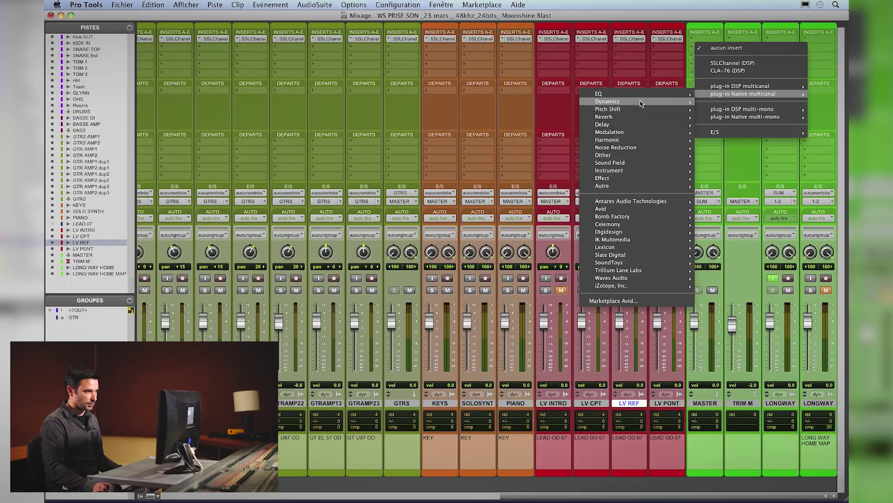
pyautogui.moveTo(608, 101)
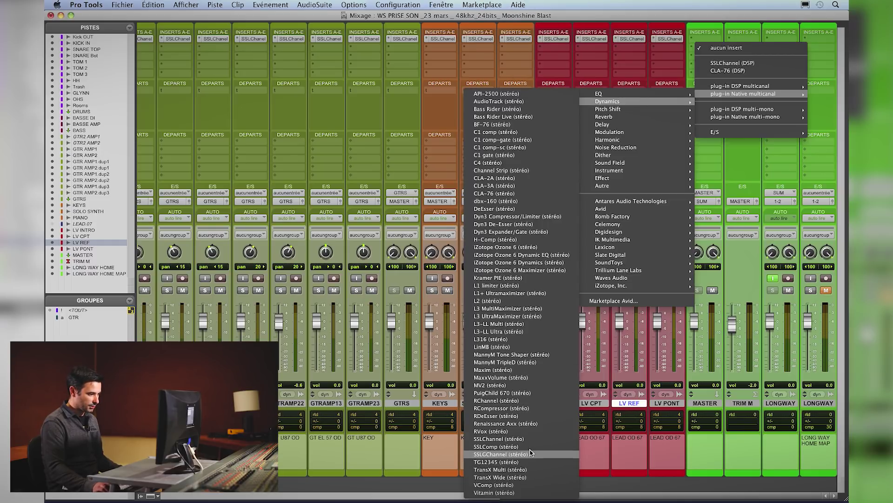
pyautogui.click(496, 446)
pyautogui.moveTo(417, 75); pyautogui.dragTo(480, 95)
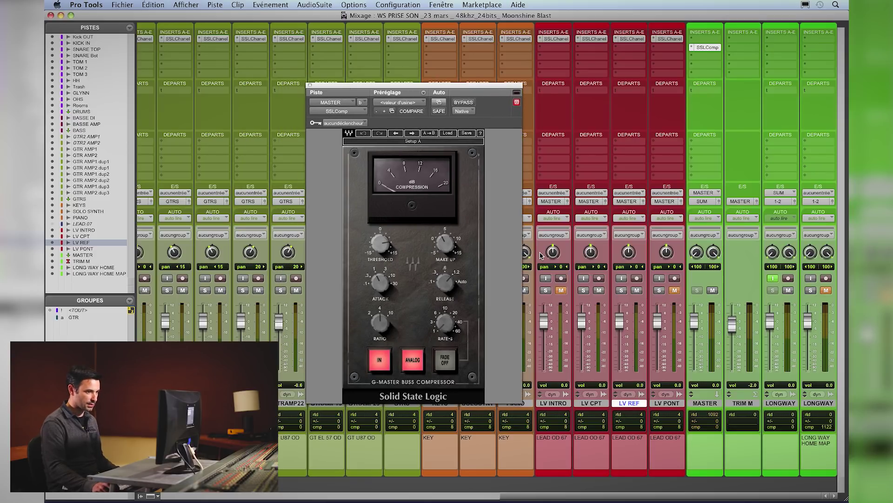
# Step: Play the outro and set the master SSLComp's attack to 30 ms and its release to Auto
pyautogui.press('space')
pyautogui.moveTo(381, 283); pyautogui.dragTo(380, 311)
pyautogui.click(444, 282)
pyautogui.click(443, 244)
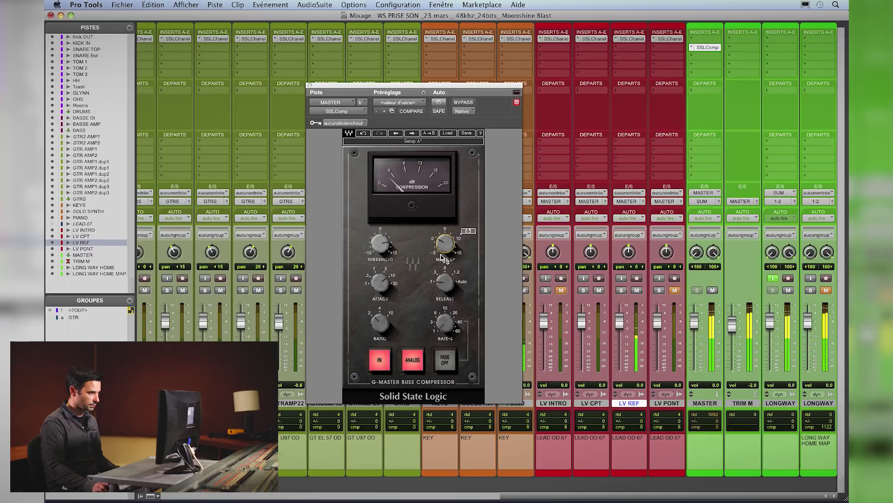
pyautogui.click(389, 288)
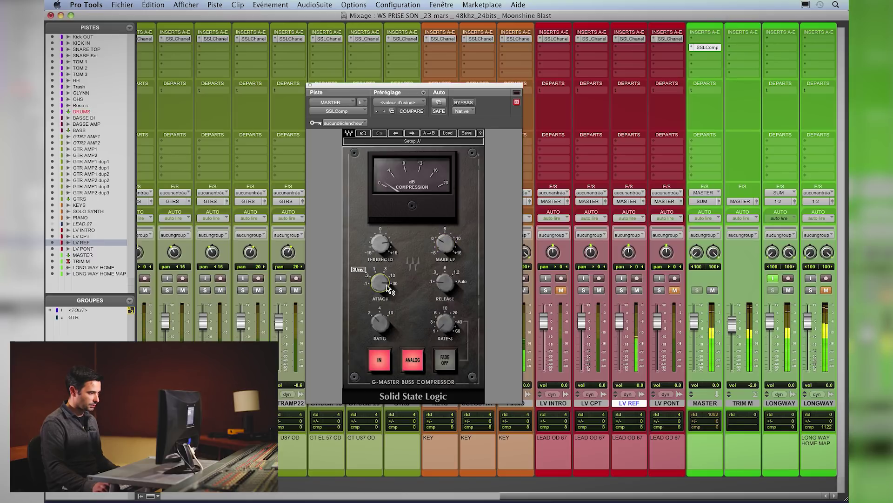
pyautogui.moveTo(383, 308)
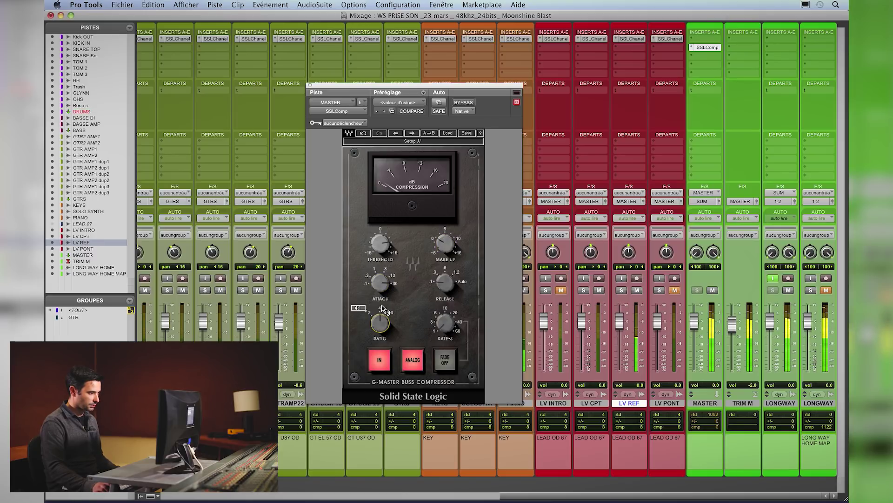
# Step: Fine-tune the attack, threshold and release of the SSLComp on MASTER while the mix plays
pyautogui.moveTo(380, 282); pyautogui.dragTo(383, 255)
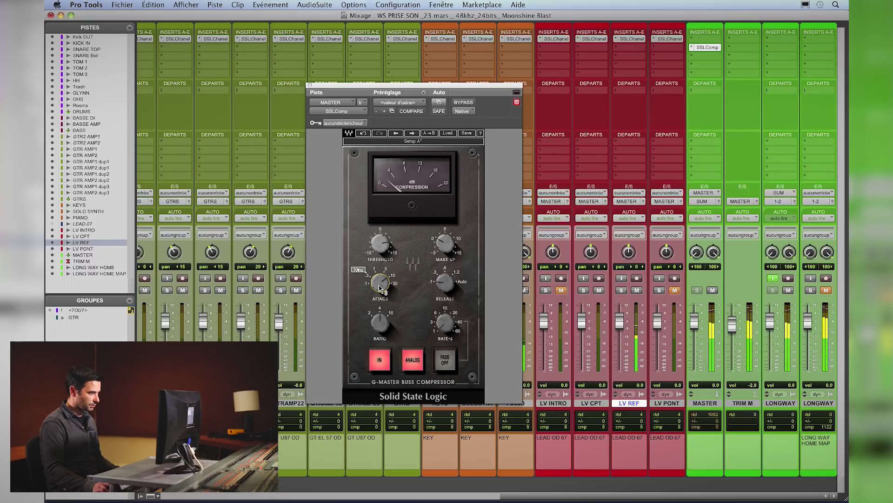
pyautogui.moveTo(379, 252)
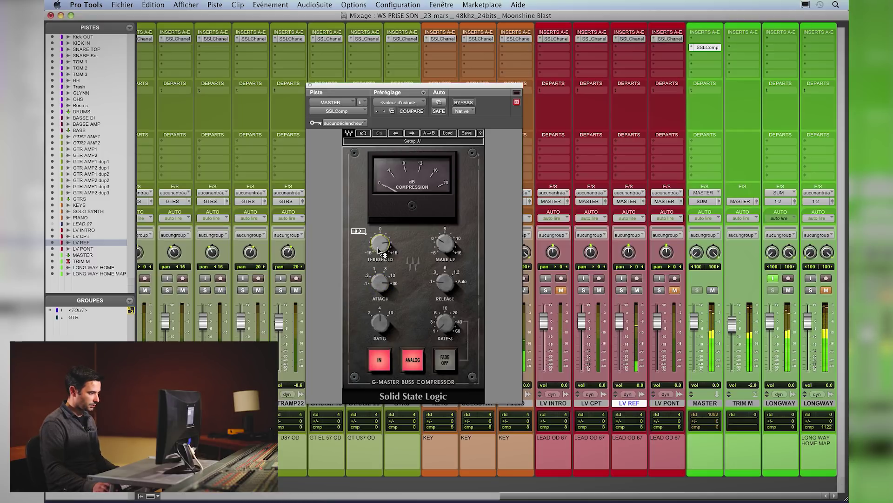
pyautogui.moveTo(379, 257); pyautogui.dragTo(381, 261)
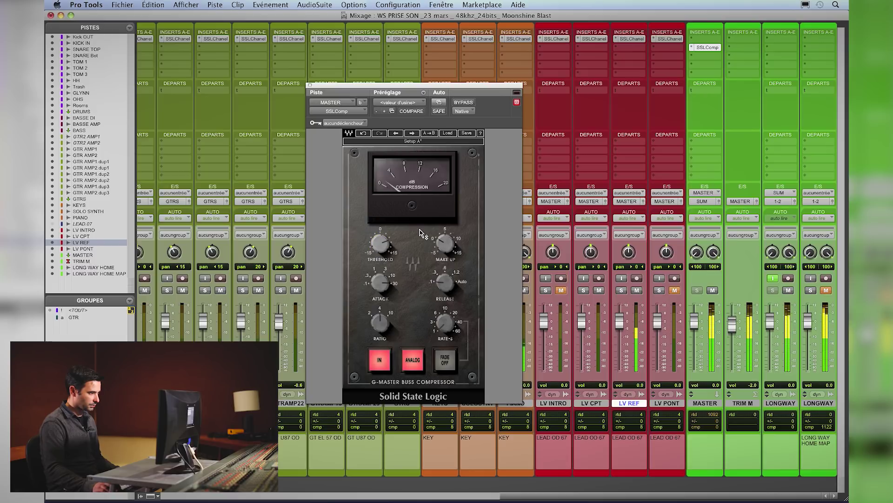
pyautogui.moveTo(444, 253)
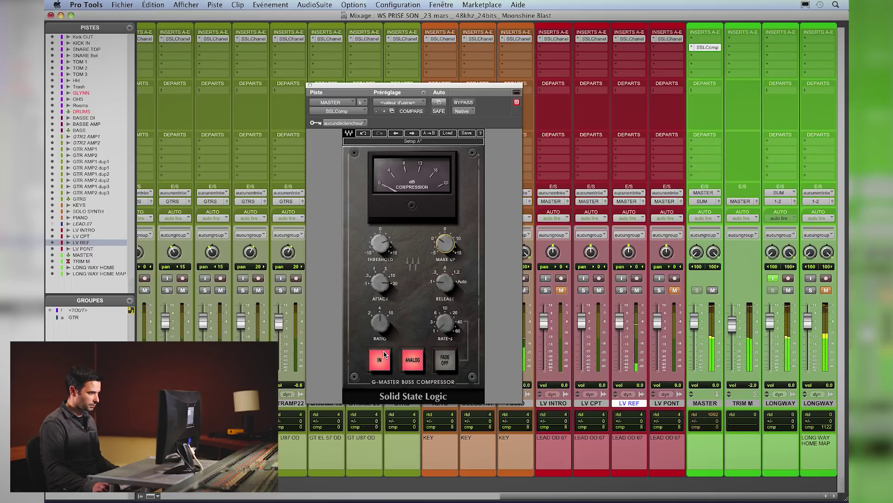
pyautogui.moveTo(378, 284); pyautogui.dragTo(378, 300)
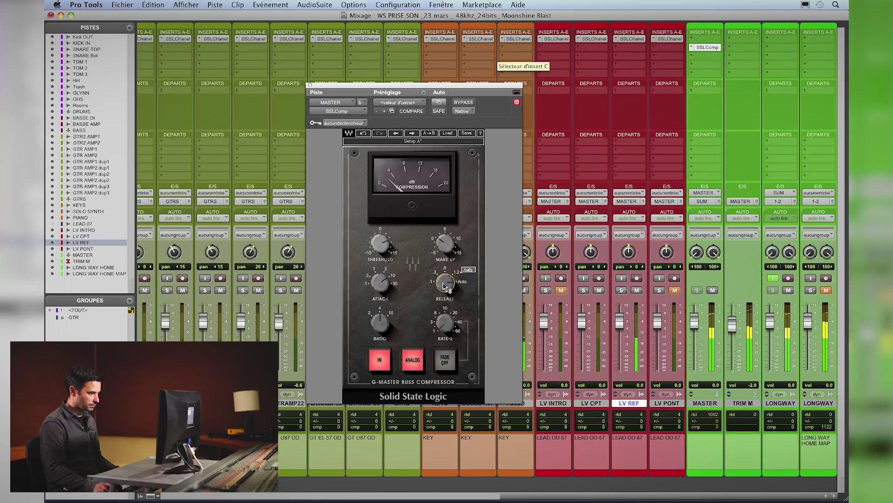
pyautogui.moveTo(446, 286); pyautogui.dragTo(436, 434)
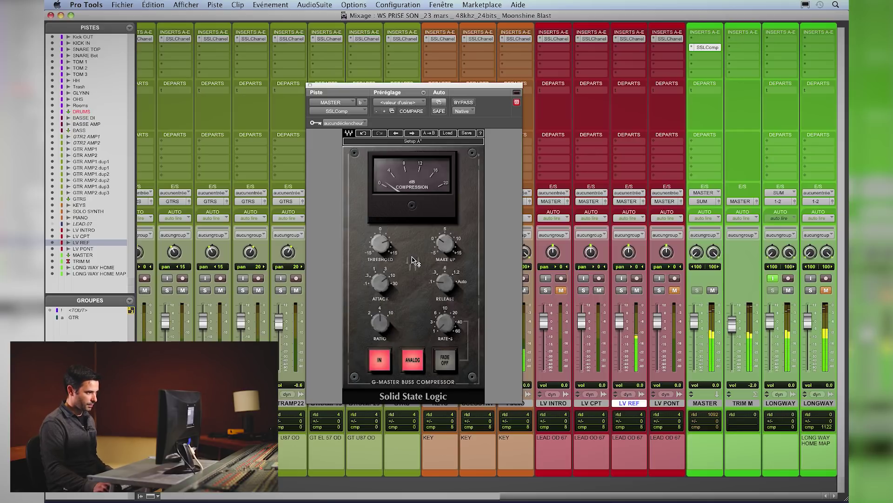
pyautogui.moveTo(385, 250); pyautogui.dragTo(409, 267)
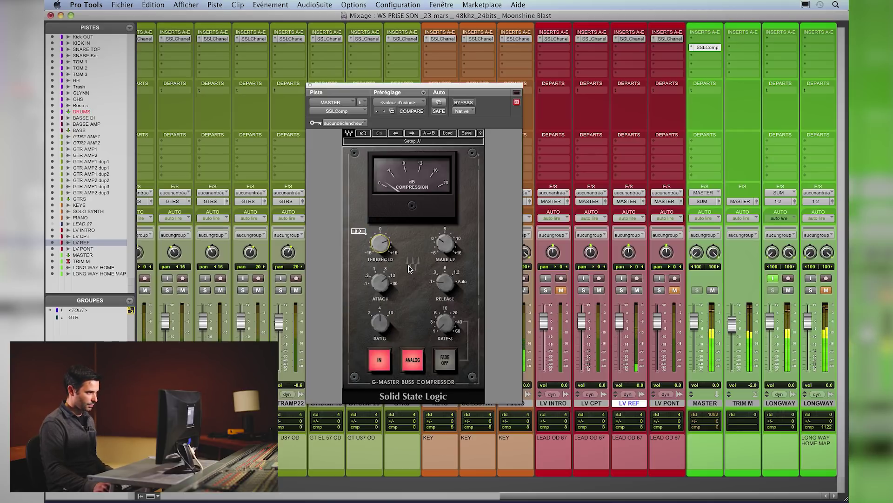
# Step: Compare the playing mix with the master SSLComp bypassed and active, leaving the compressor active
pyautogui.click(463, 103)
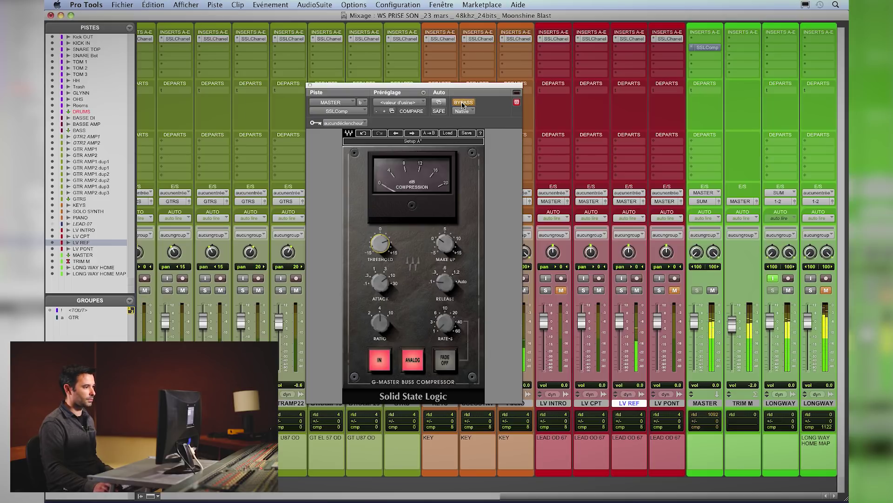
pyautogui.click(463, 103)
pyautogui.click(463, 102)
pyautogui.click(463, 103)
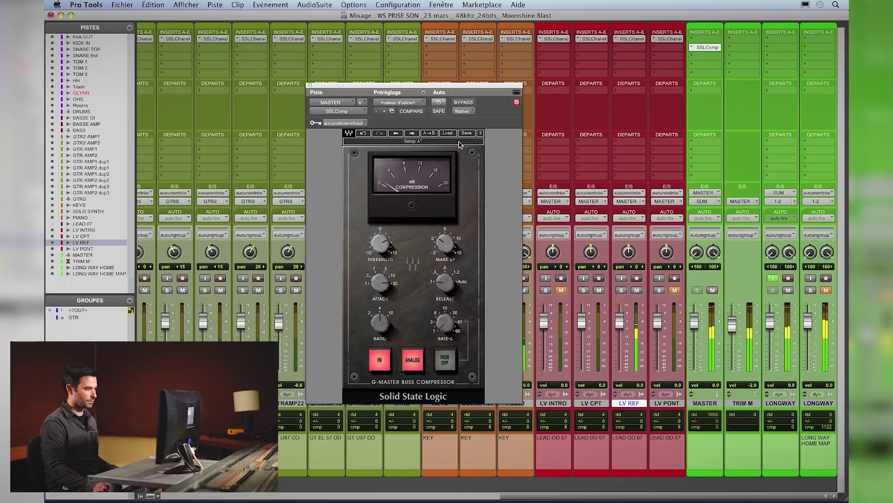
pyautogui.click(463, 103)
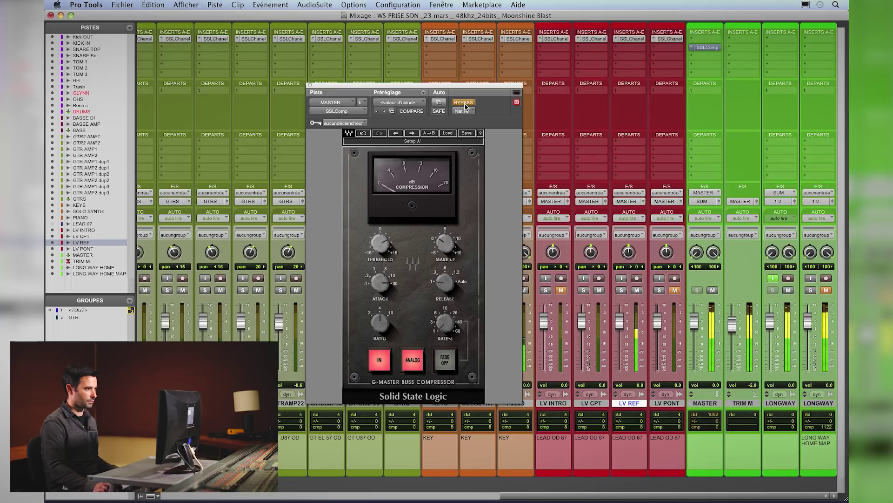
pyautogui.click(464, 105)
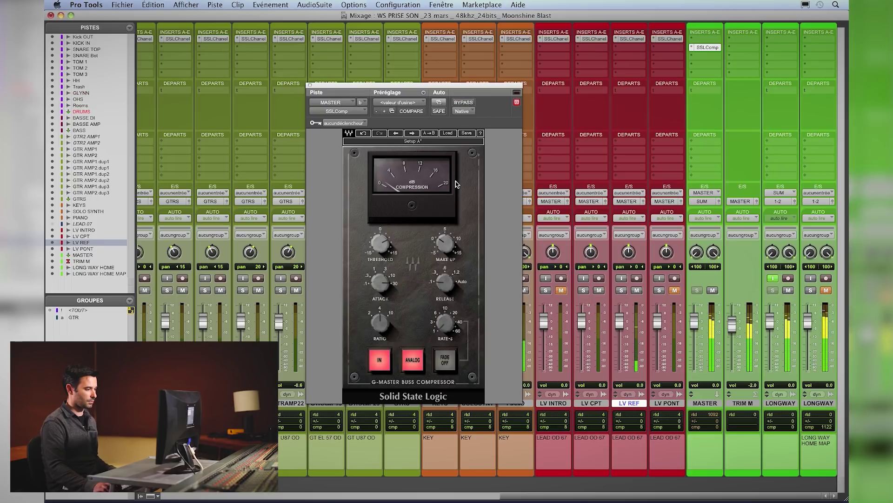
pyautogui.click(463, 102)
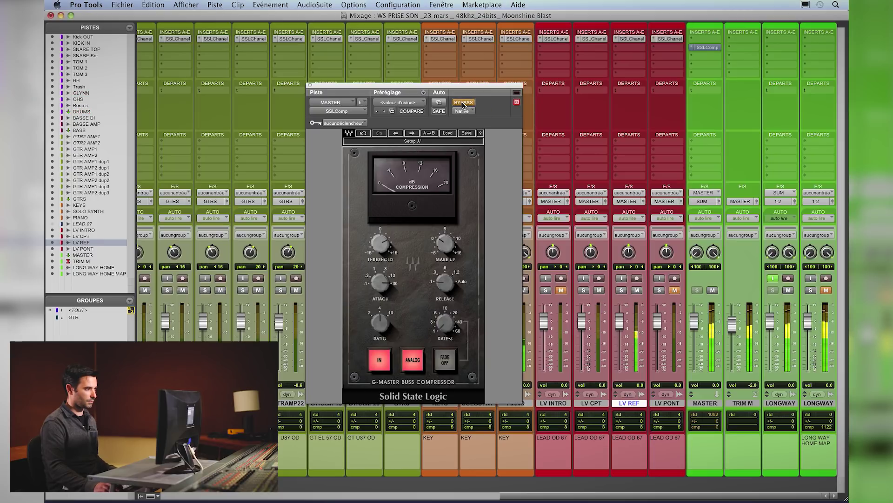
pyautogui.click(463, 104)
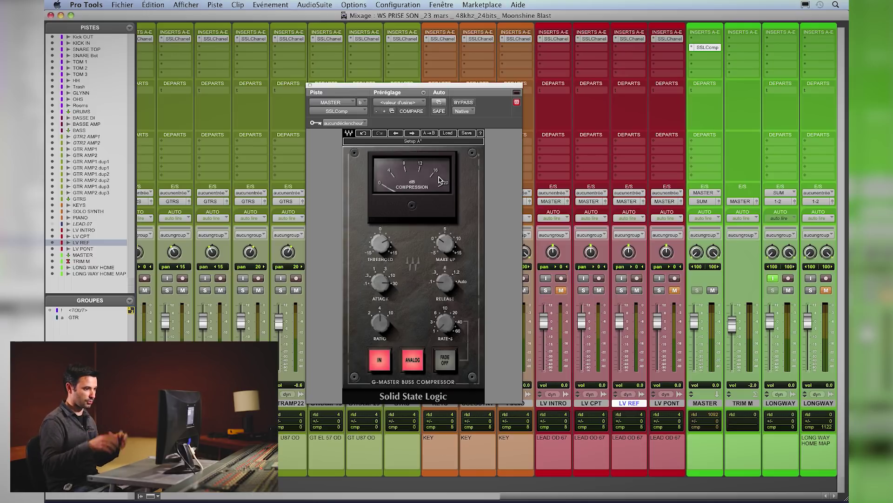
# Step: Insert the stereo native PuigTec EQP1A equalizer below the SSLComp on the MASTER track
pyautogui.click(704, 59)
pyautogui.moveTo(705, 95)
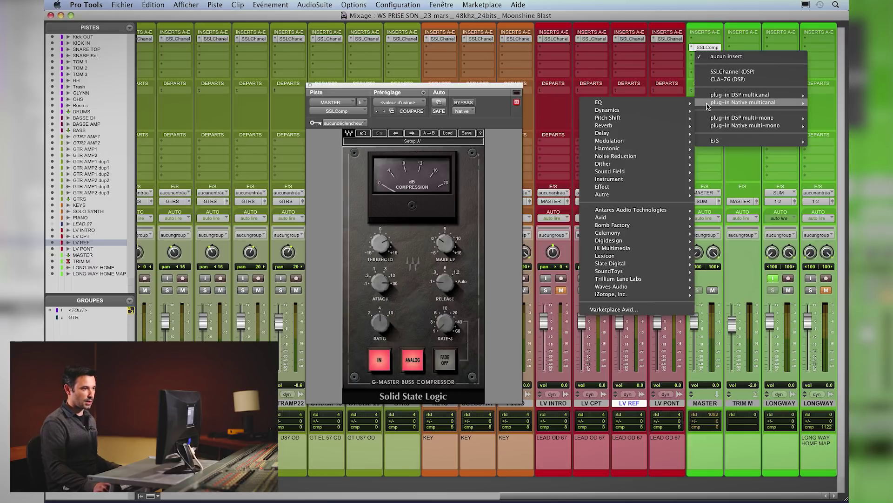
pyautogui.moveTo(643, 225)
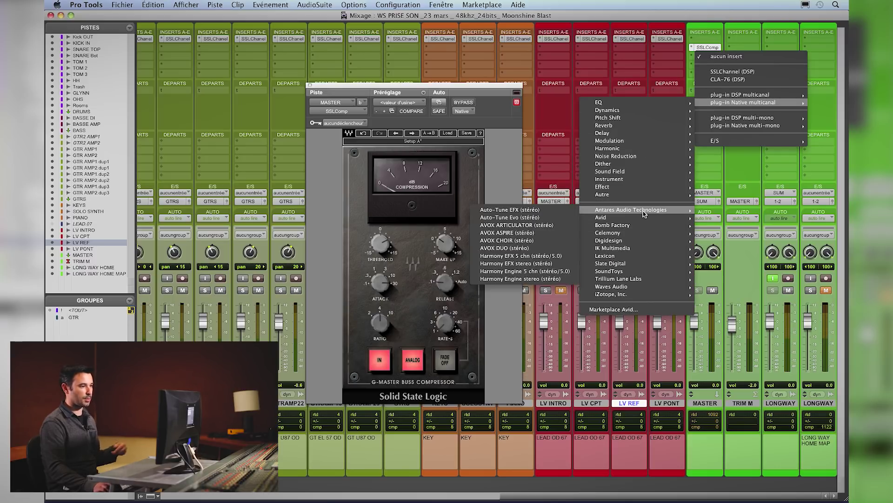
pyautogui.moveTo(642, 103)
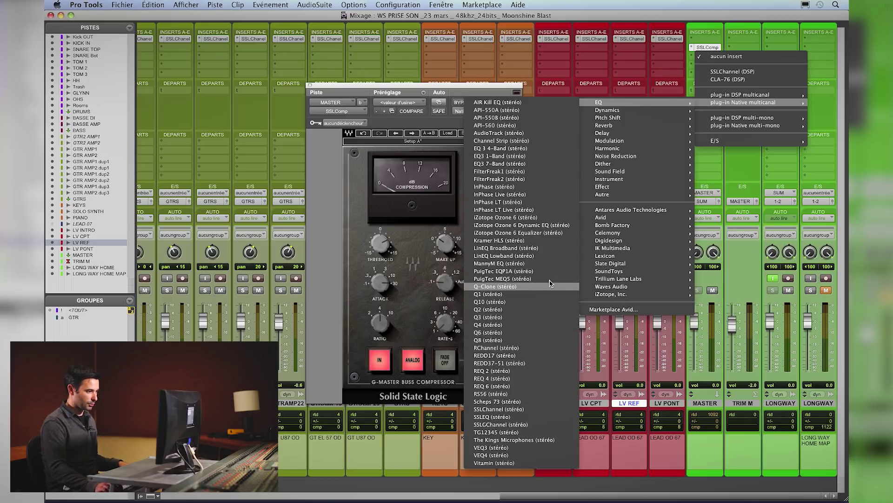
pyautogui.click(536, 271)
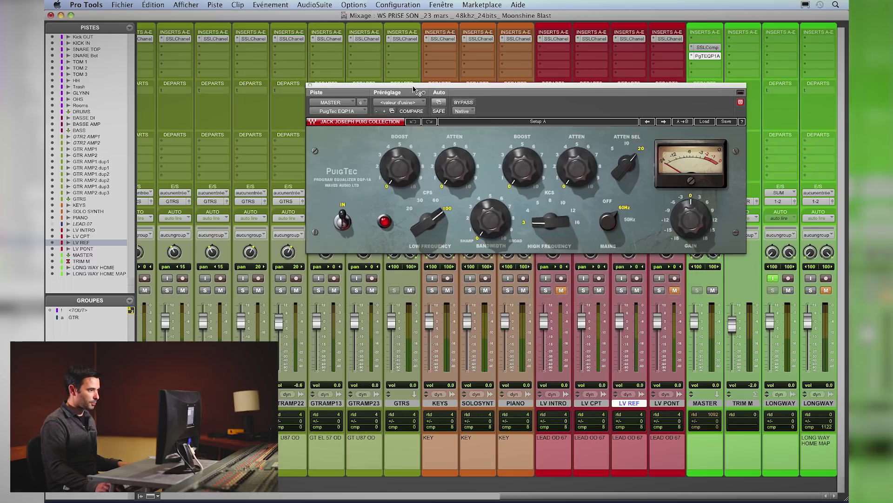
# Step: On the PuigTec EQP1A, set low boost to about 1, bandwidth to 5, high boost to 2 at 8 KCS, and adjust the output gain
pyautogui.moveTo(328, 242); pyautogui.dragTo(324, 238)
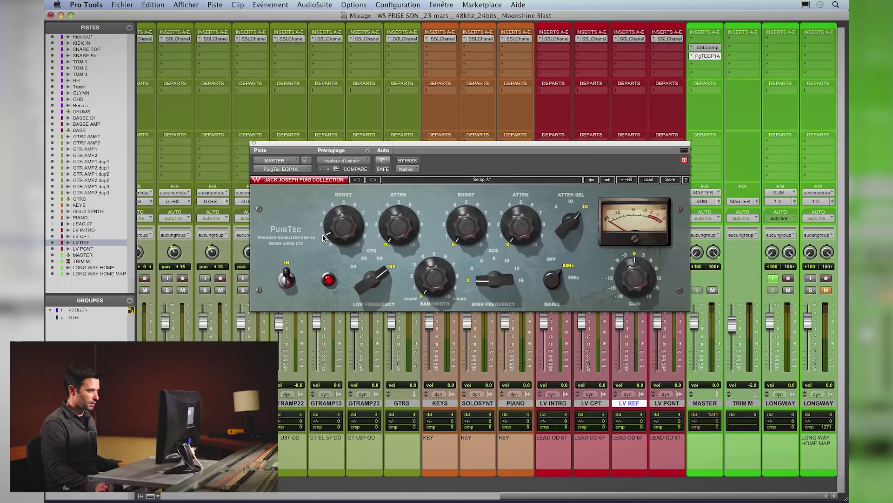
pyautogui.click(436, 256)
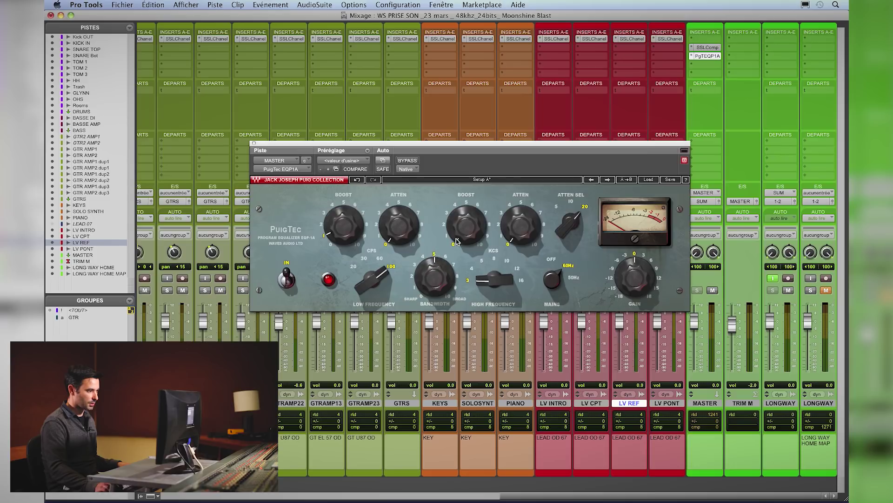
pyautogui.click(444, 227)
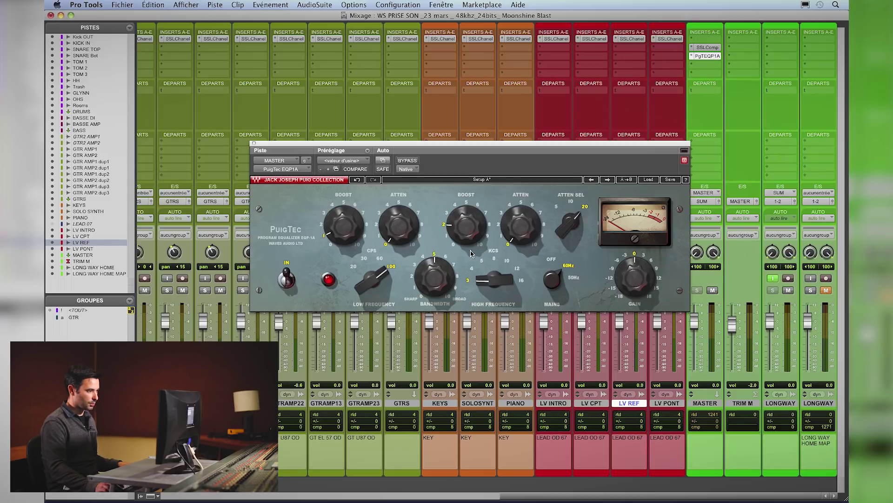
pyautogui.click(495, 258)
pyautogui.moveTo(496, 145); pyautogui.dragTo(465, 153)
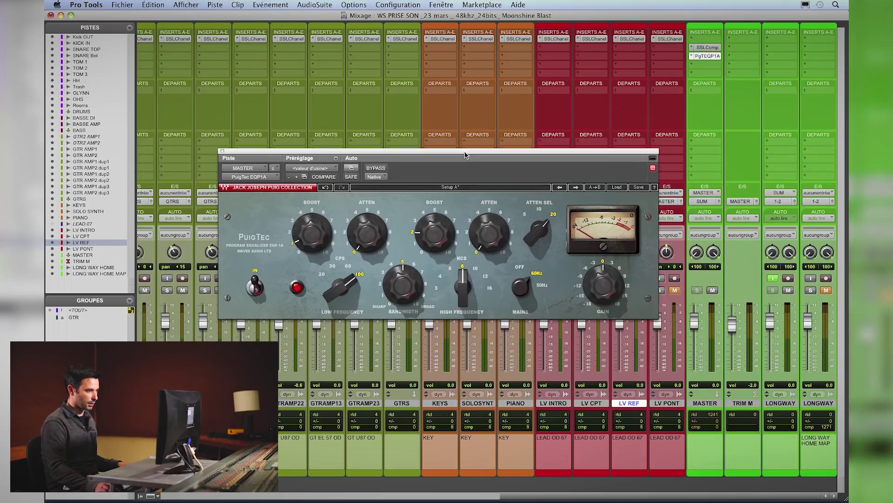
pyautogui.click(597, 280)
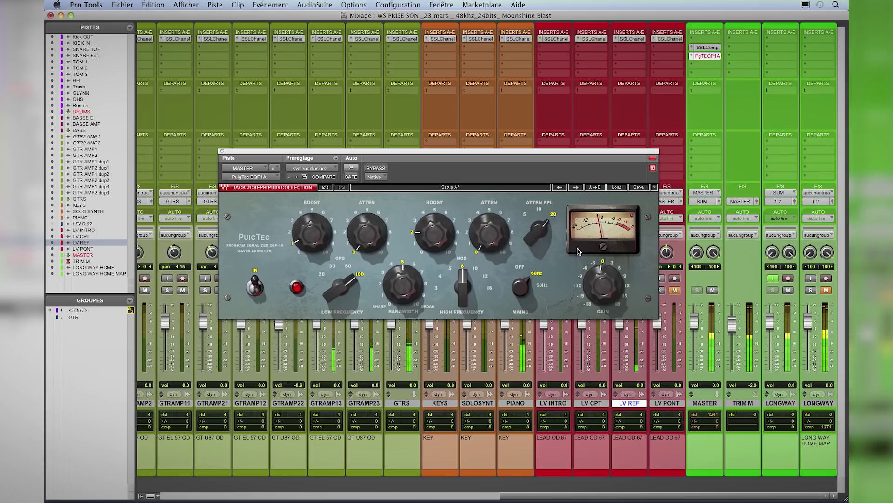
# Step: Compare the playing mix with the master PuigTec EQP1A bypassed and active, leaving the equalizer active
pyautogui.click(379, 169)
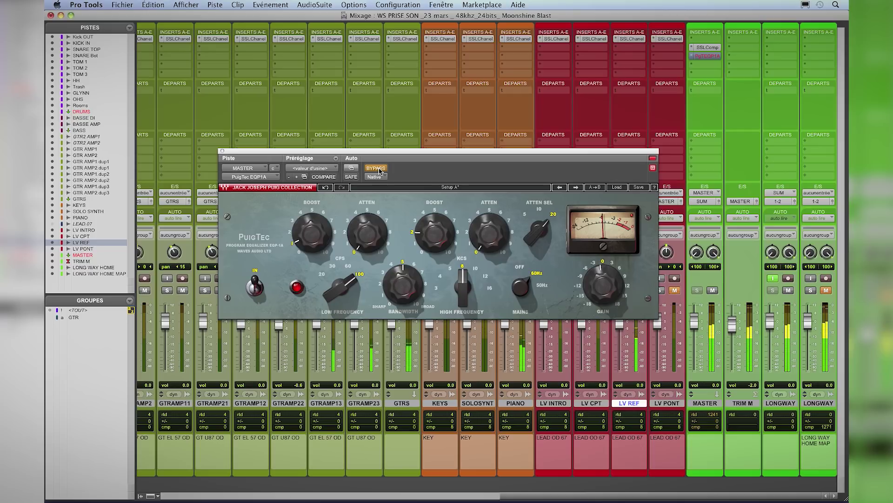
pyautogui.click(379, 170)
pyautogui.moveTo(384, 154); pyautogui.dragTo(406, 148)
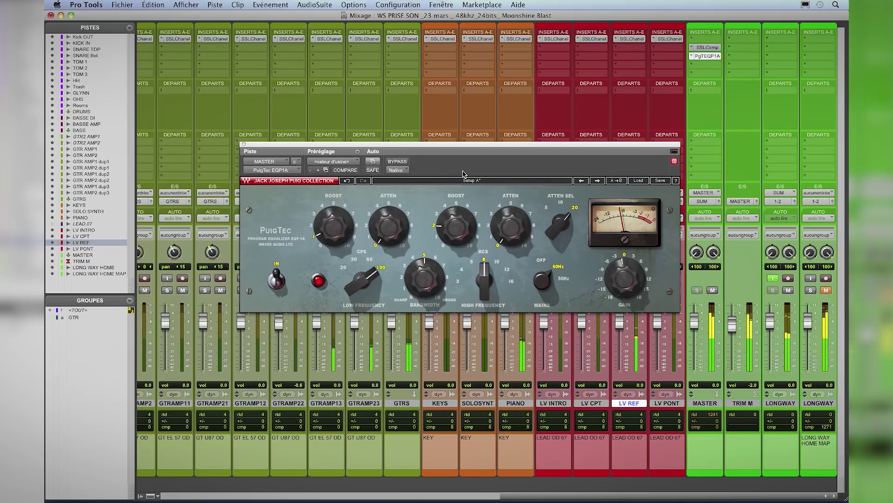
pyautogui.click(397, 161)
pyautogui.click(397, 161)
# Step: Compare the mix with the master SSLComp and PuigTec EQP1A both bypassed and both active, leave them active and close the plug-in window
pyautogui.click(718, 48)
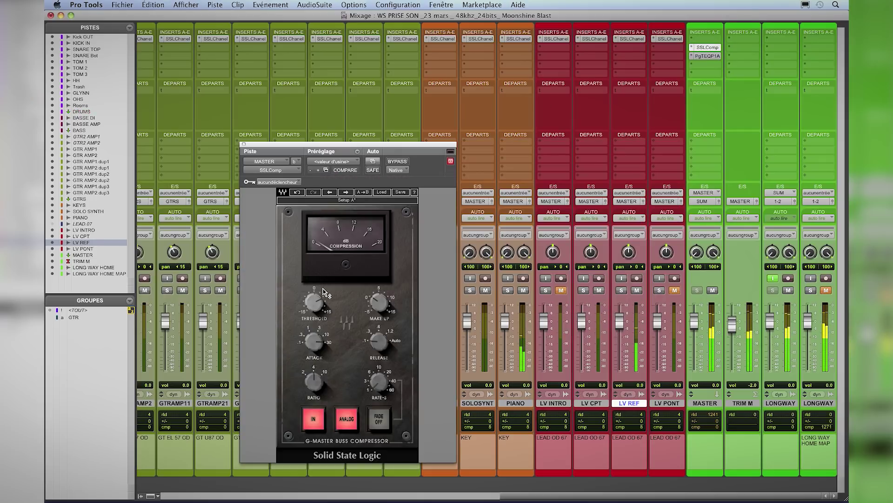
pyautogui.moveTo(306, 308)
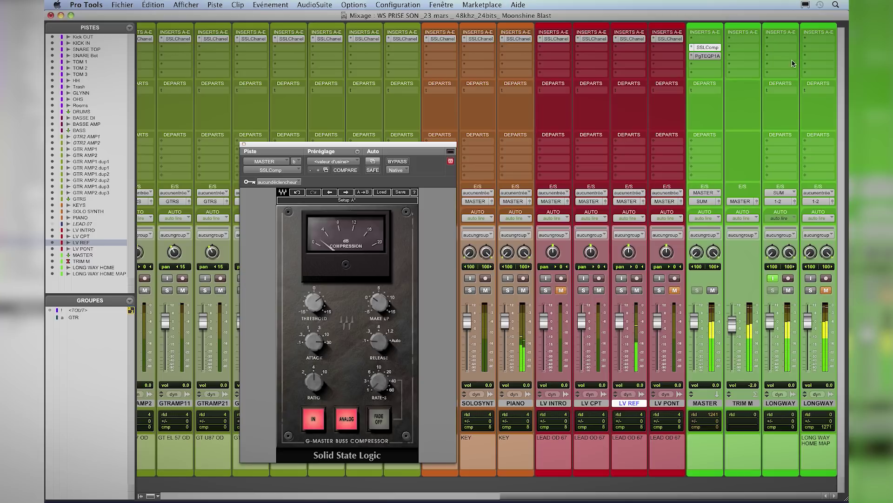
pyautogui.keyDown('super'); pyautogui.click(705, 47); pyautogui.keyUp('super')
pyautogui.keyDown('super'); pyautogui.click(706, 56); pyautogui.keyUp('super')
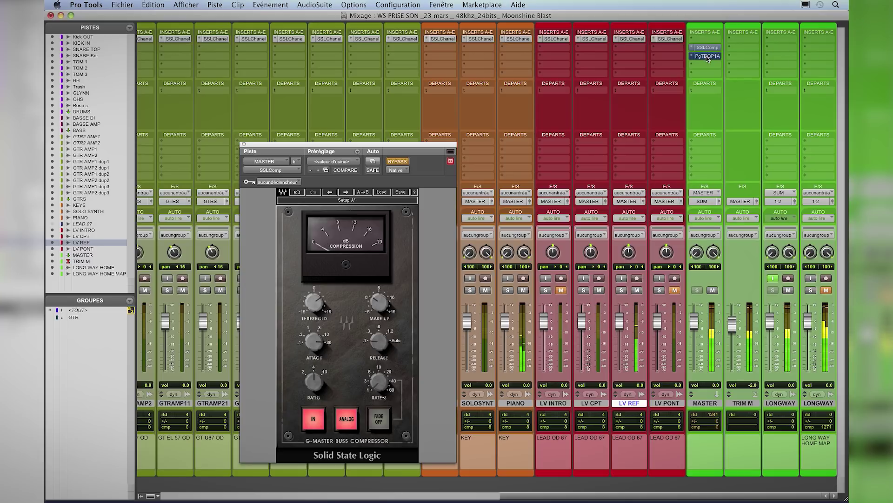
pyautogui.keyDown('super'); pyautogui.click(706, 56); pyautogui.keyUp('super')
pyautogui.keyDown('super'); pyautogui.click(705, 47); pyautogui.keyUp('super')
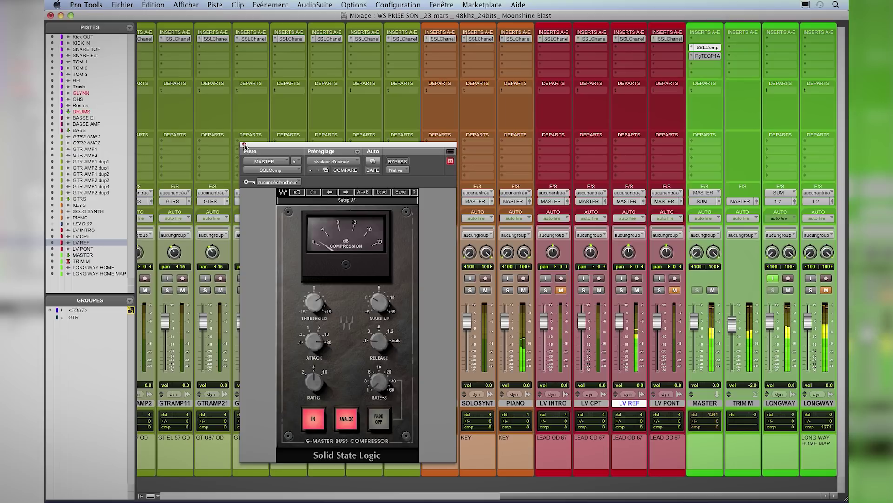
pyautogui.click(244, 146)
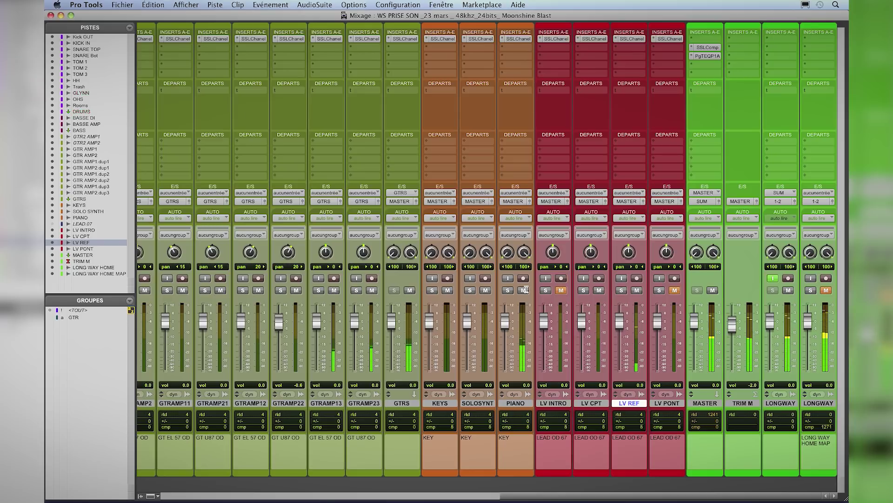
# Step: Show the edit window, stop playback, select the LV INTRO clip and play the song from just before it
pyautogui.press('super+equal')
pyautogui.press('space')
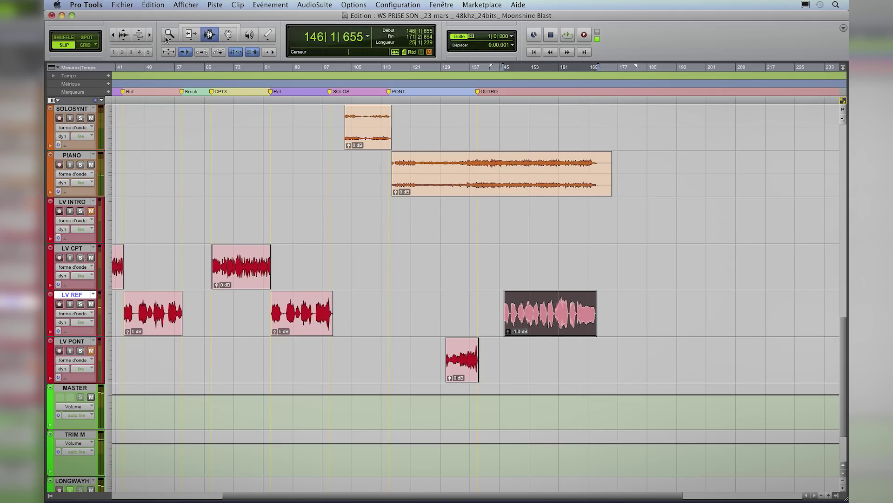
pyautogui.hscroll(-10, 162, 233)
pyautogui.doubleClick(163, 233)
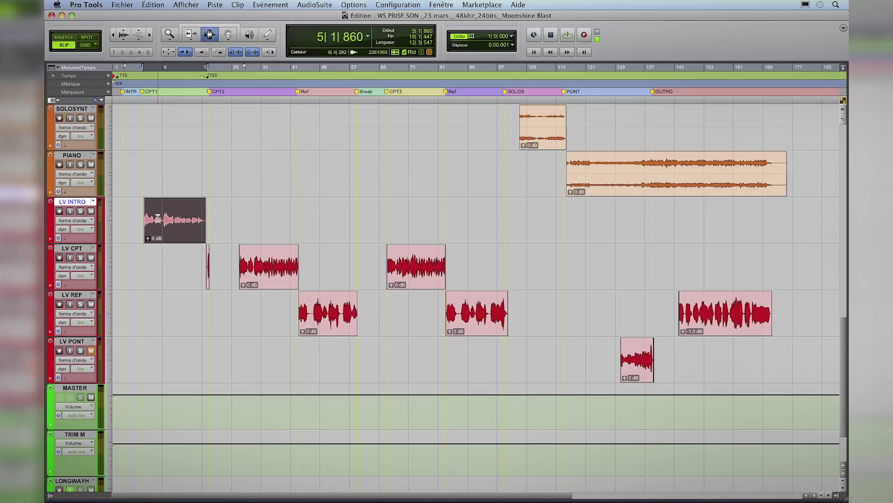
pyautogui.click(138, 210)
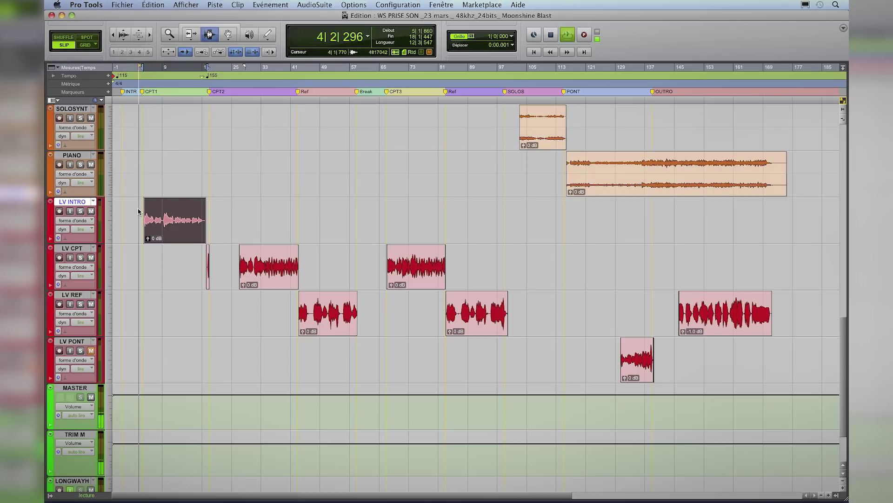
# Step: Show the mixer and check the SSLChannel settings on LV INTRO while the intro plays, closing the plug-in when done
pyautogui.press('super+equal')
pyautogui.hscroll(-5, 416, 305)
pyautogui.hscroll(5, 488, 316)
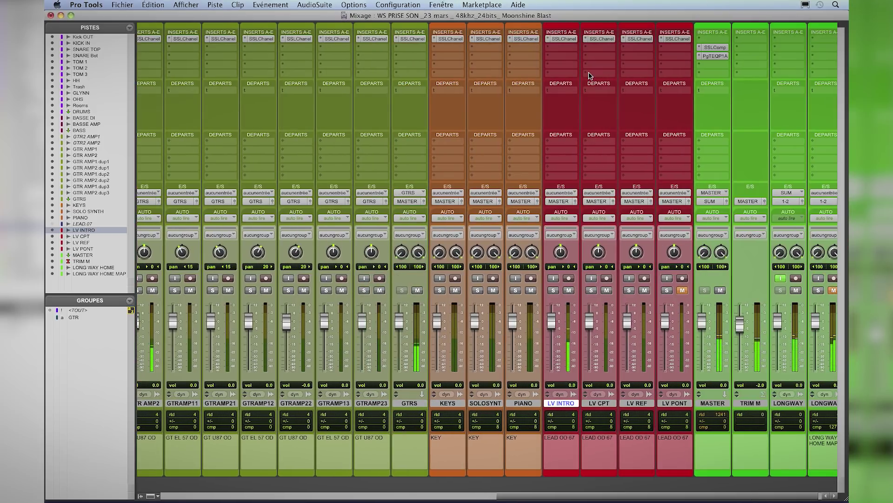
pyautogui.click(564, 39)
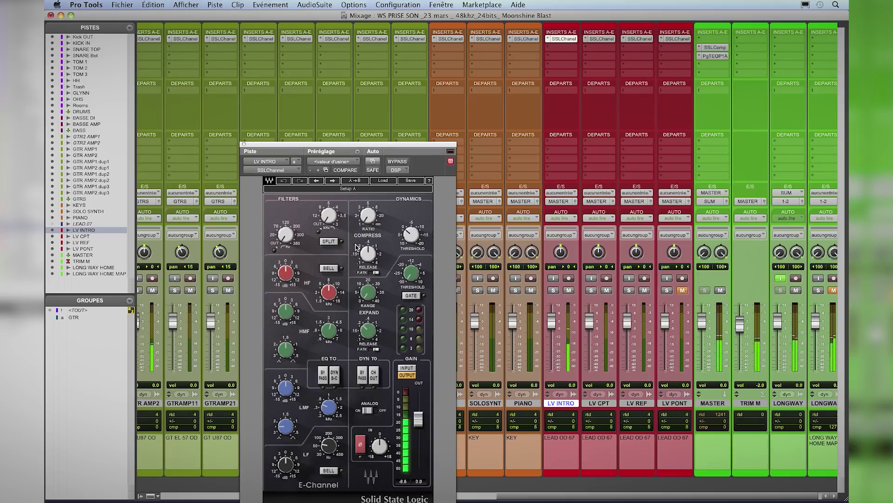
pyautogui.moveTo(342, 148); pyautogui.dragTo(389, 106)
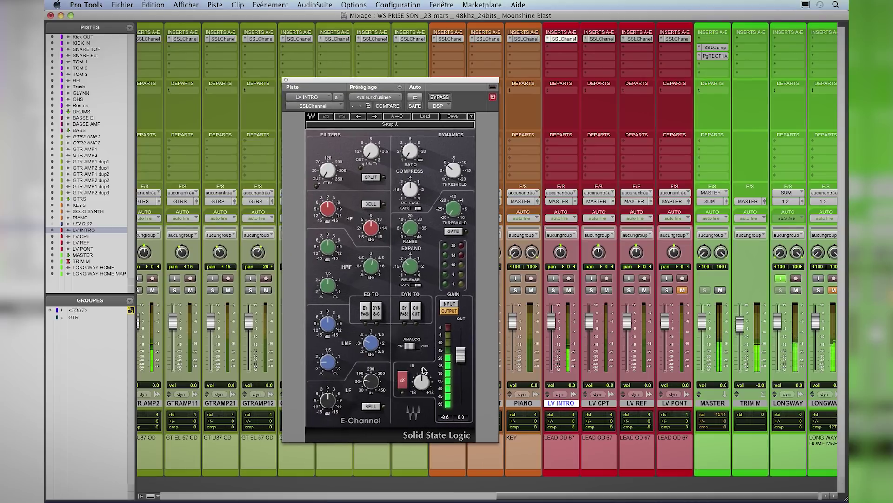
pyautogui.click(285, 81)
pyautogui.hscroll(1, 499, 361)
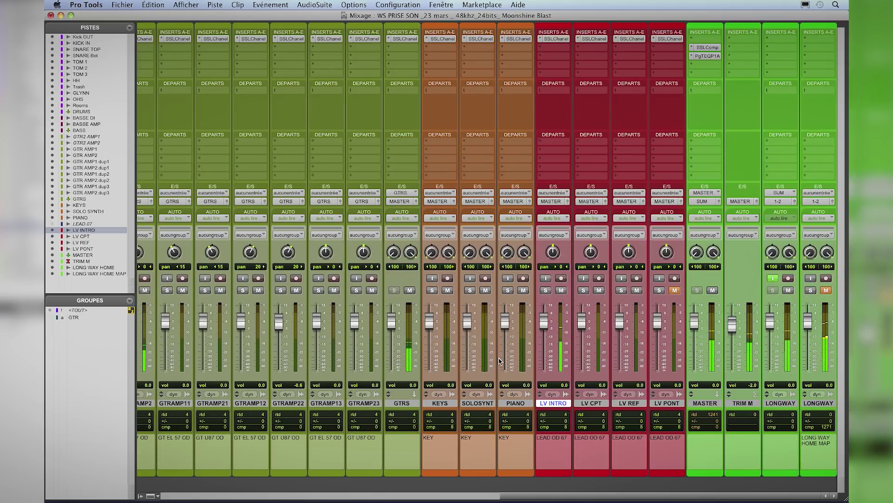
# Step: Look over the drum, bass, guitar and vocal tracks in the mixer and the edit window while the intro plays
pyautogui.hscroll(-10, 499, 360)
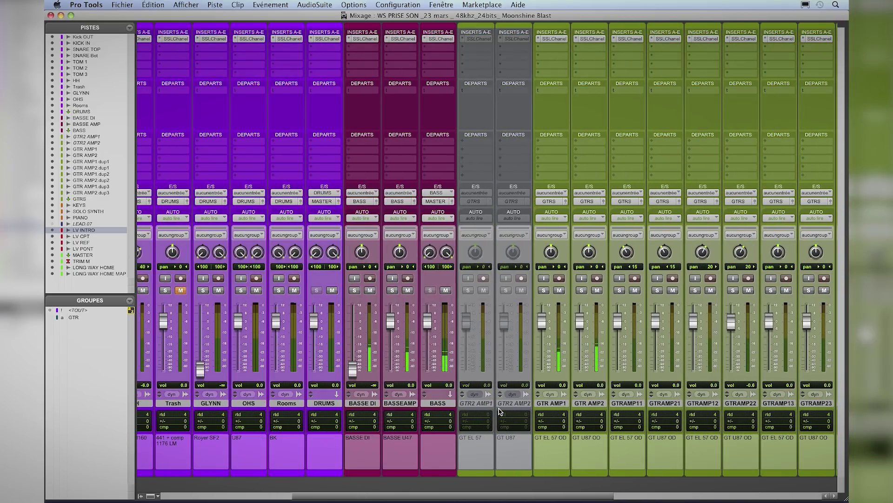
pyautogui.hscroll(-5, 499, 411)
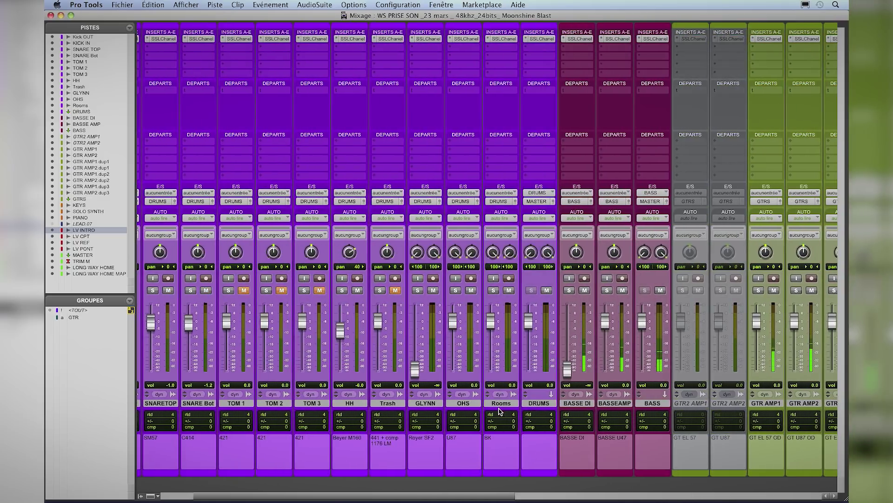
pyautogui.hscroll(15, 499, 410)
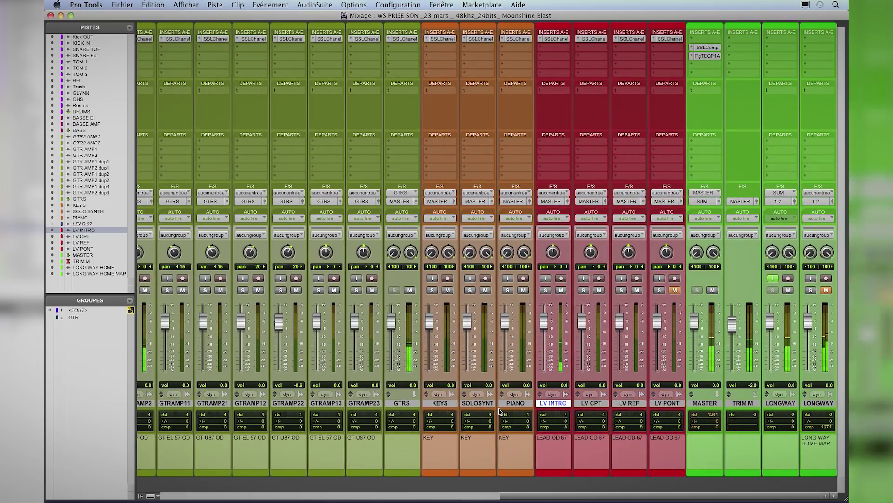
pyautogui.press('super+equal')
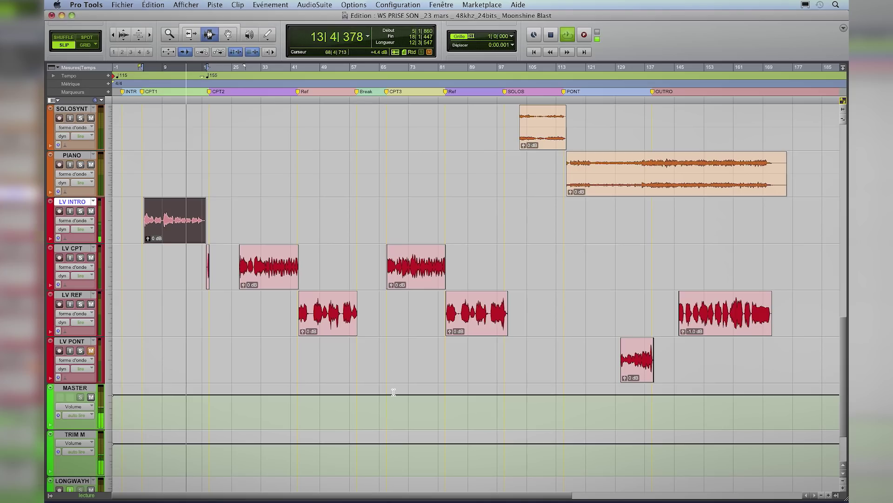
pyautogui.scroll(10, 394, 393)
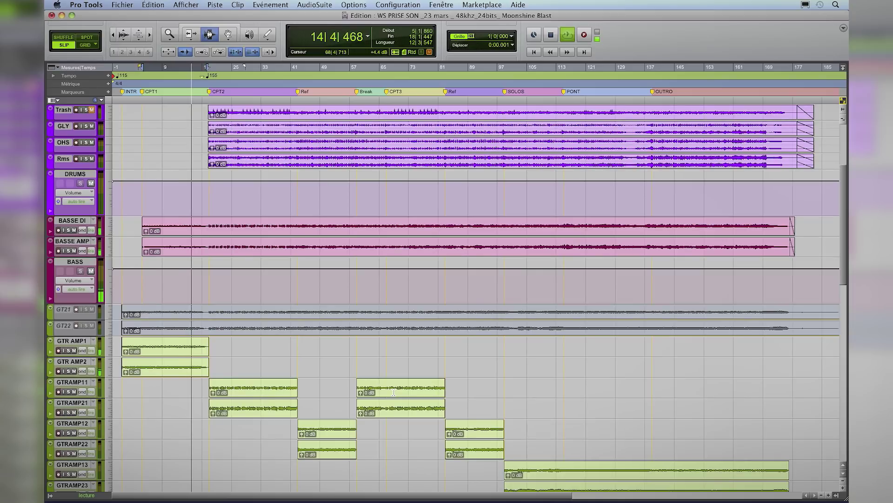
pyautogui.scroll(5, 394, 392)
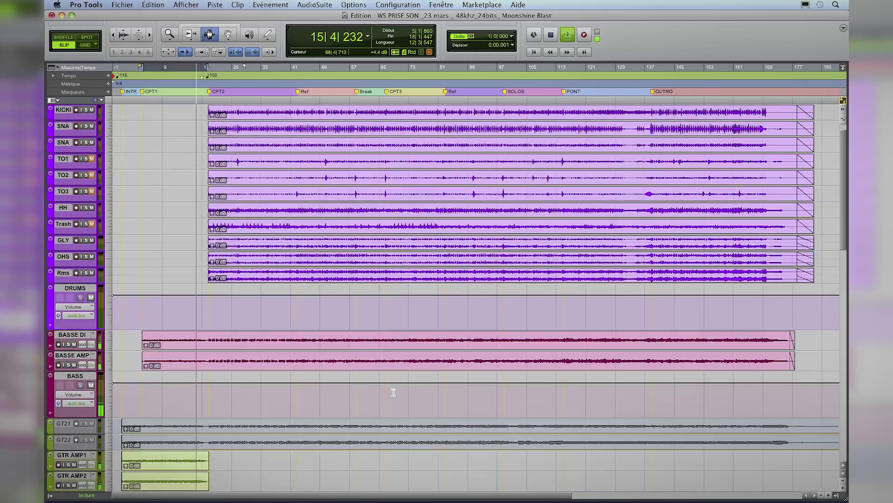
pyautogui.scroll(-15, 393, 392)
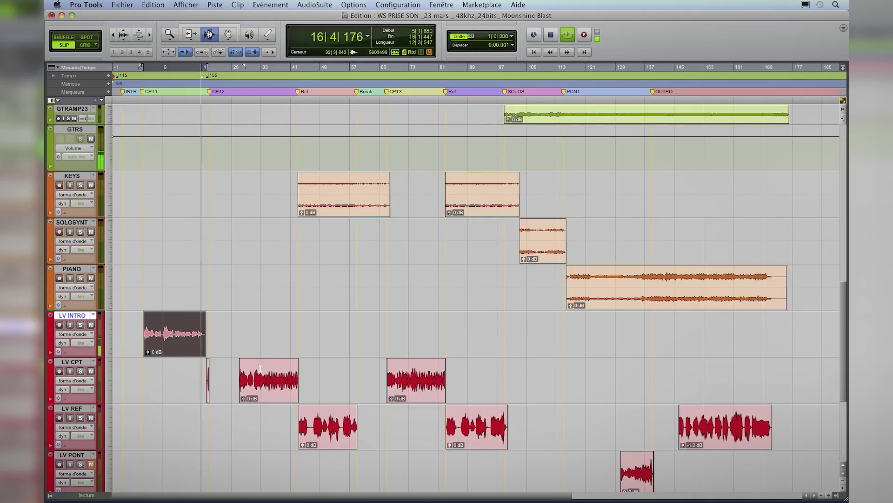
# Step: Zoom in on the passage between LV INTRO and LV CPT just before the CPT2 marker and restart playback
pyautogui.press('super+bracketright')
pyautogui.press('super+bracketright')
pyautogui.press('super+bracketright')
pyautogui.press('super+bracketleft')
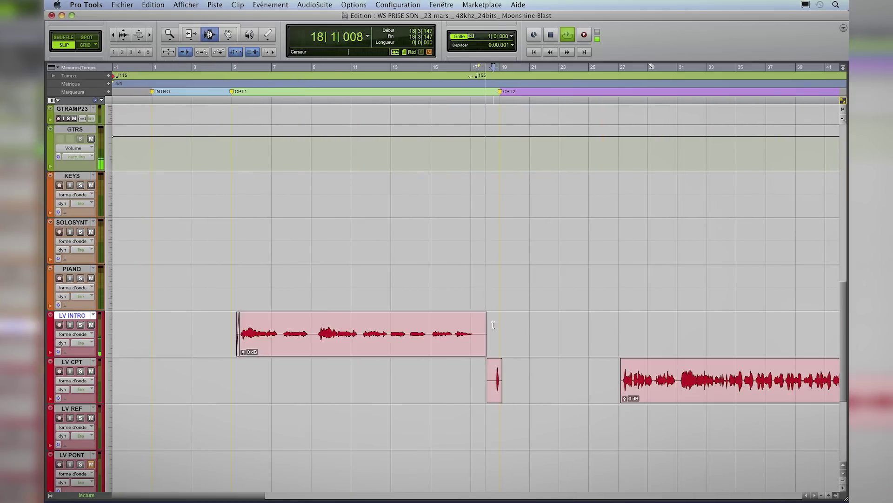
pyautogui.press('super+bracketright')
pyautogui.press('super+bracketright')
pyautogui.press('space')
pyautogui.press('space')
pyautogui.press('super+bracketright')
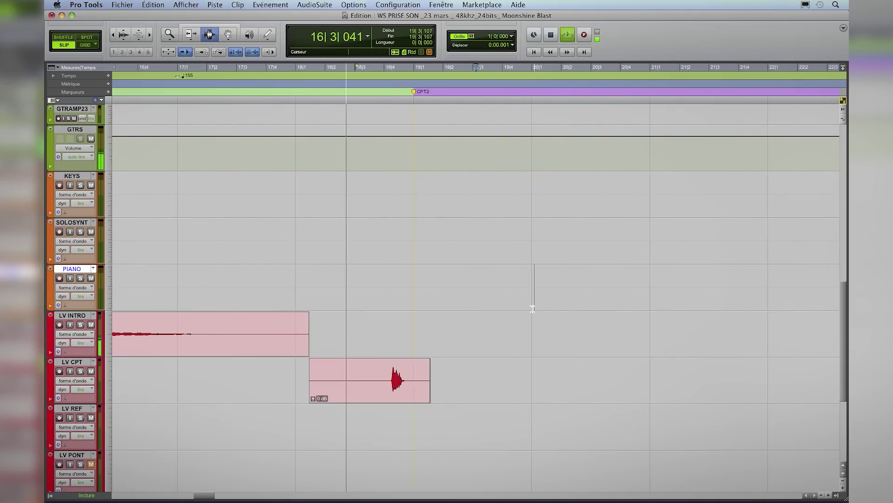
# Step: Examine the guitar clips around the CPT2 marker while the transition plays, then stop playback
pyautogui.scroll(10, 404, 328)
pyautogui.scroll(-5, 404, 328)
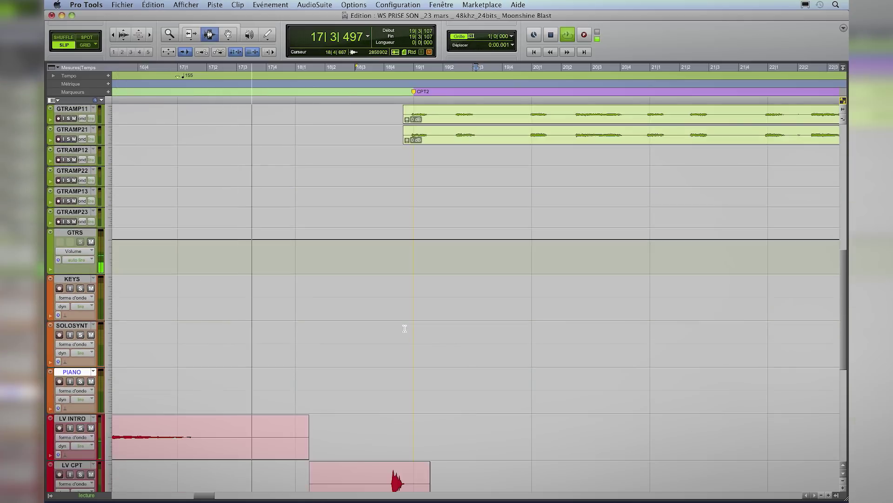
pyautogui.scroll(15, 404, 328)
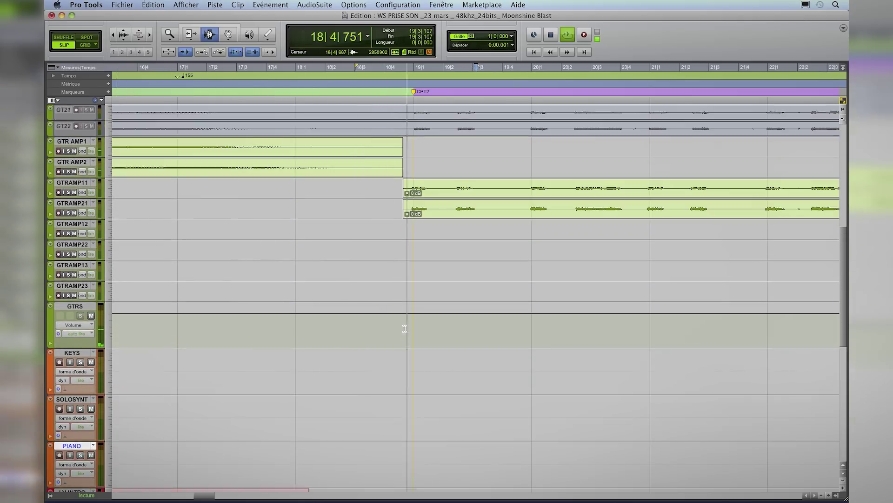
pyautogui.press('space')
pyautogui.scroll(-15, 404, 328)
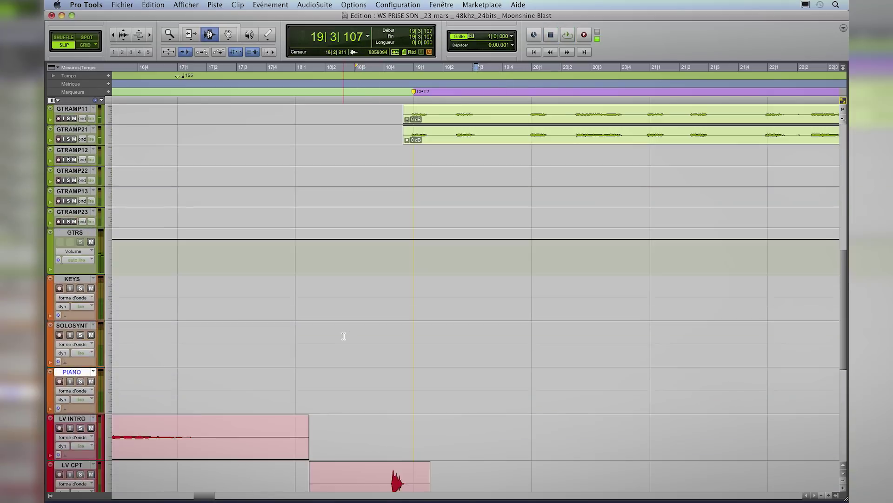
# Step: Solo LV INTRO and LV CPT and listen to the quiet end and start of their clips before the CPT2 marker
pyautogui.click(80, 407)
pyautogui.click(248, 414)
pyautogui.press('space')
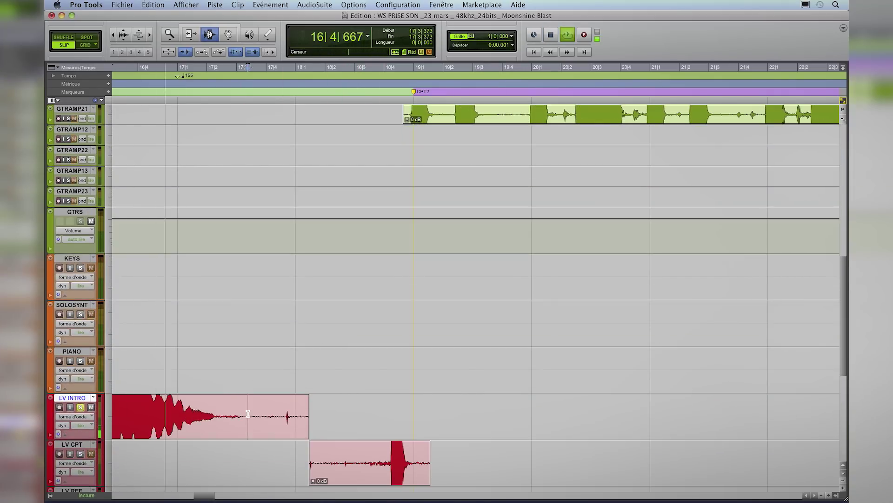
pyautogui.scroll(-1, 248, 413)
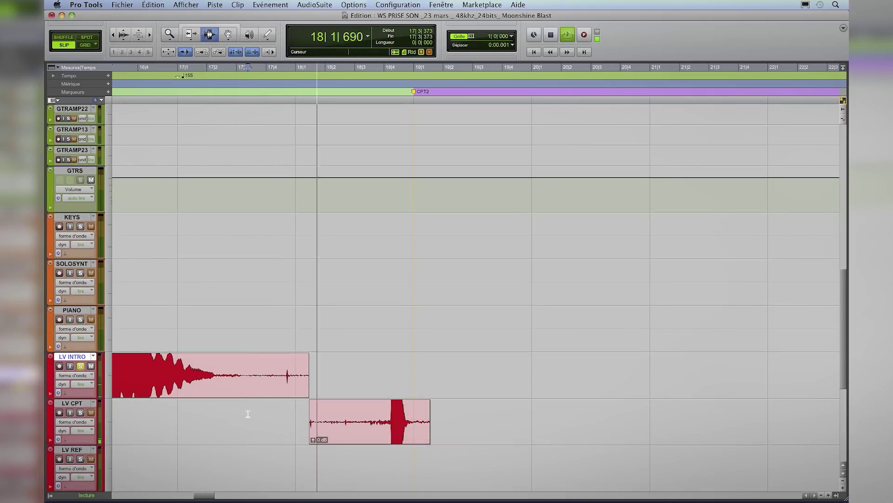
pyautogui.press('space')
pyautogui.click(283, 407)
pyautogui.press('space')
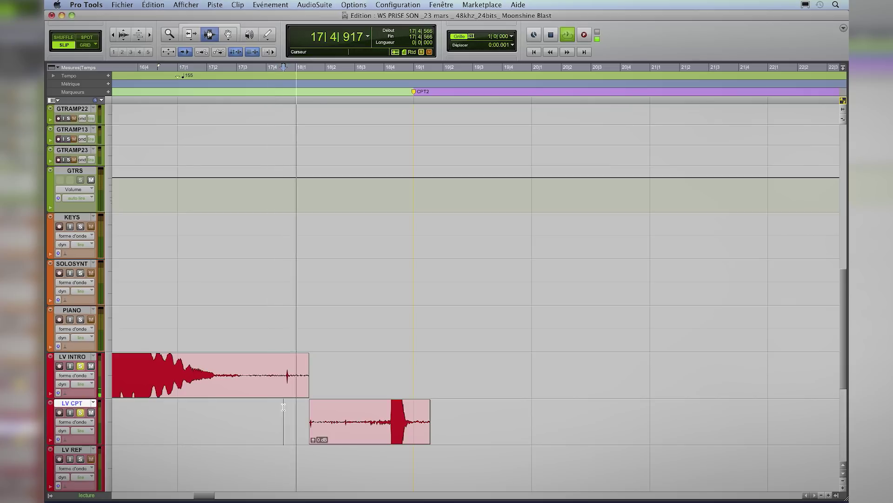
pyautogui.press('space')
# Step: Trim the unused end of the LV INTRO clip and the unused start of the LV CPT clip before CPT2
pyautogui.click(247, 369)
pyautogui.press('s')
pyautogui.click(358, 413)
pyautogui.press('a')
# Step: Add a fade-in to the start of the LV CPT clip and a fade-out to the end of the LV INTRO clip
pyautogui.moveTo(324, 414); pyautogui.dragTo(380, 414)
pyautogui.hotkey('ctrl', 'f')
pyautogui.moveTo(280, 373); pyautogui.dragTo(225, 372)
pyautogui.hotkey('ctrl', 'f')
# Step: Play the transition into CPT2 to check the trimmed vocal clips against the guitars, then stop playback
pyautogui.scroll(4, 279, 273)
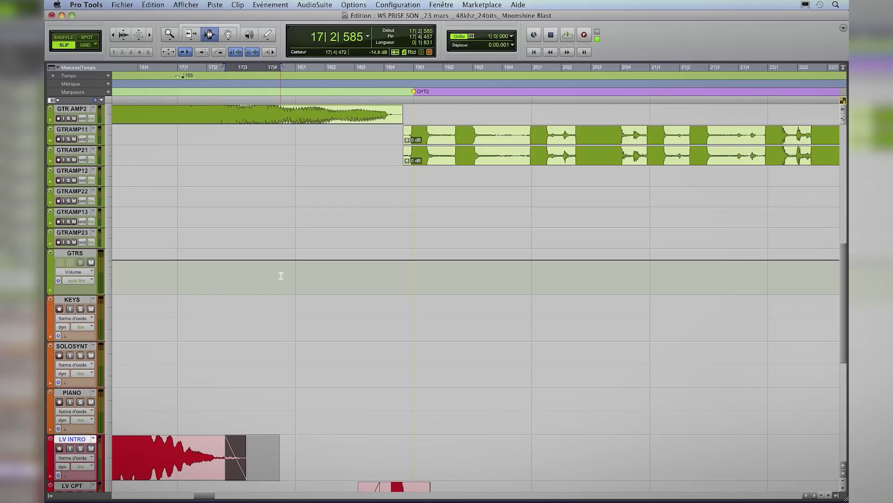
pyautogui.click(262, 311)
pyautogui.press('space')
pyautogui.scroll(-3, 269, 339)
pyautogui.scroll(5, 331, 356)
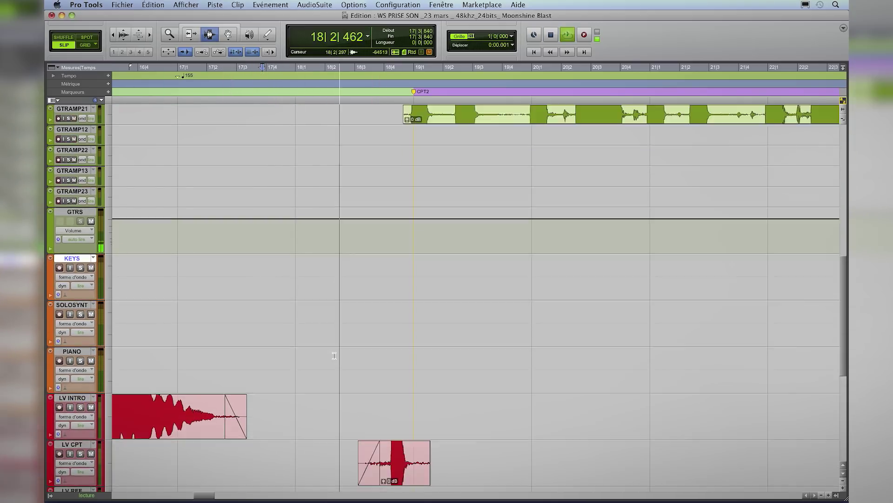
pyautogui.scroll(8, 334, 356)
pyautogui.press('space')
# Step: Move the short LV CPT clip at the CPT2 marker slightly earlier so that it starts at 18|2|842
pyautogui.click(383, 202)
pyautogui.scroll(-15, 381, 232)
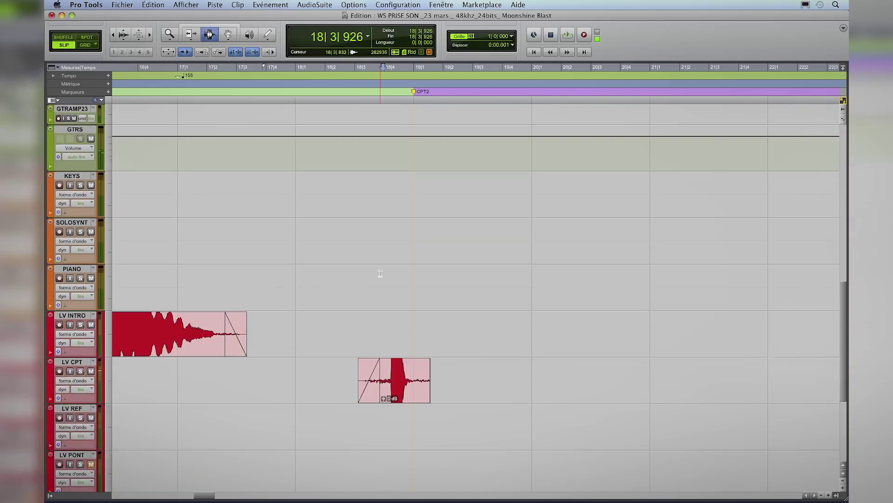
pyautogui.press('F8')
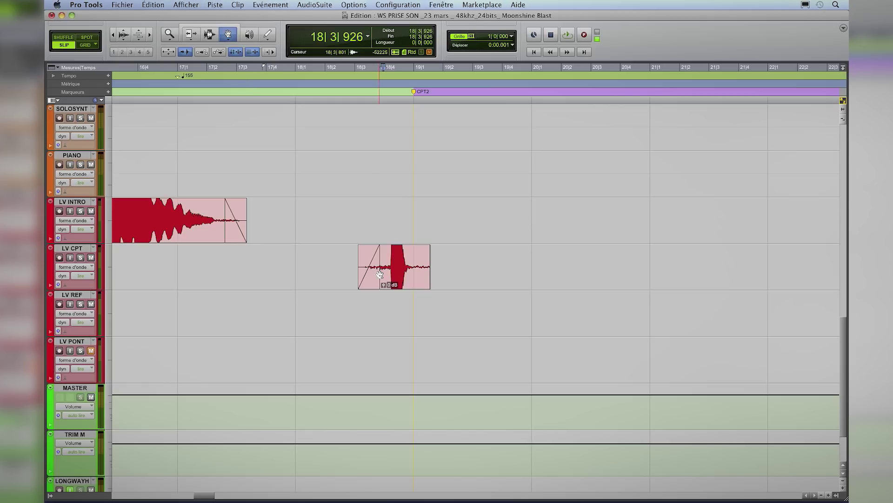
pyautogui.moveTo(391, 259); pyautogui.dragTo(383, 259)
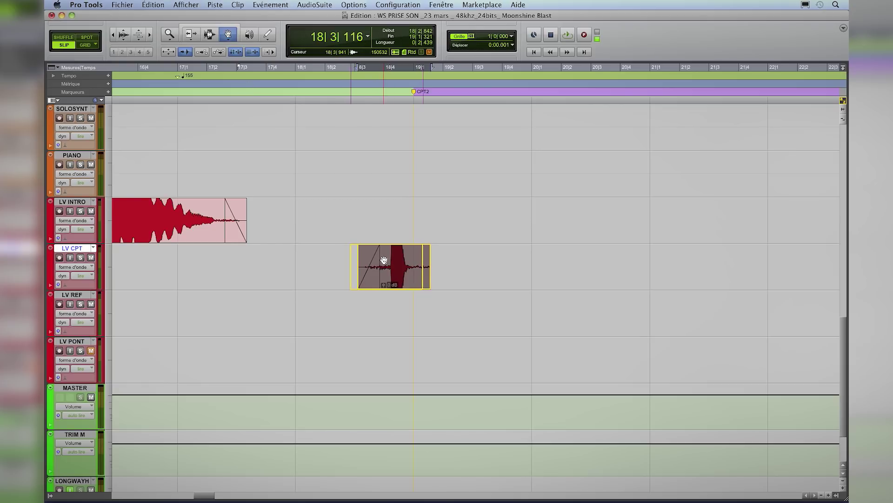
# Step: Replay the transition into CPT2 to check the timing of the moved vocal clip against the guitar clips
pyautogui.scroll(2, 279, 312)
pyautogui.scroll(12, 280, 312)
pyautogui.press('space')
pyautogui.press('space')
pyautogui.click(209, 34)
pyautogui.scroll(-4, 239, 236)
pyautogui.press('space')
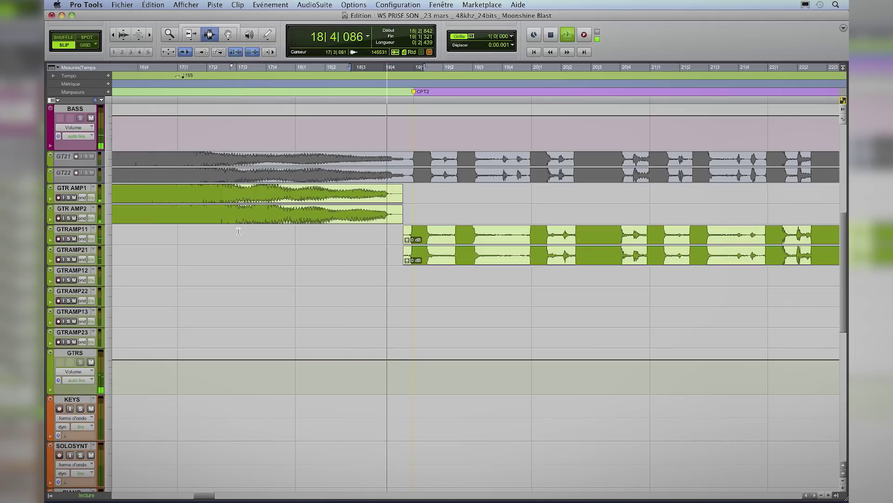
pyautogui.press('space')
pyautogui.click(240, 236)
pyautogui.press('space')
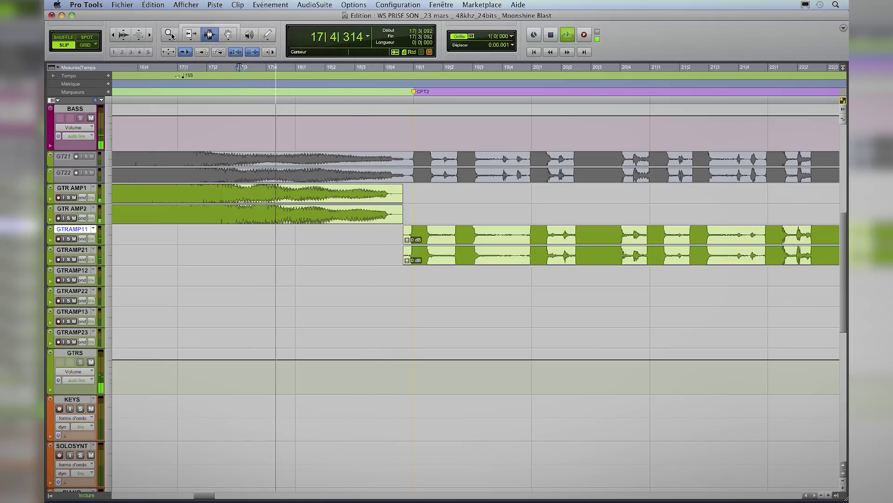
# Step: Show the whole song in the edit window and look over the vocal and drum tracks during playback
pyautogui.doubleClick(169, 34)
pyautogui.click(209, 34)
pyautogui.scroll(-15, 266, 318)
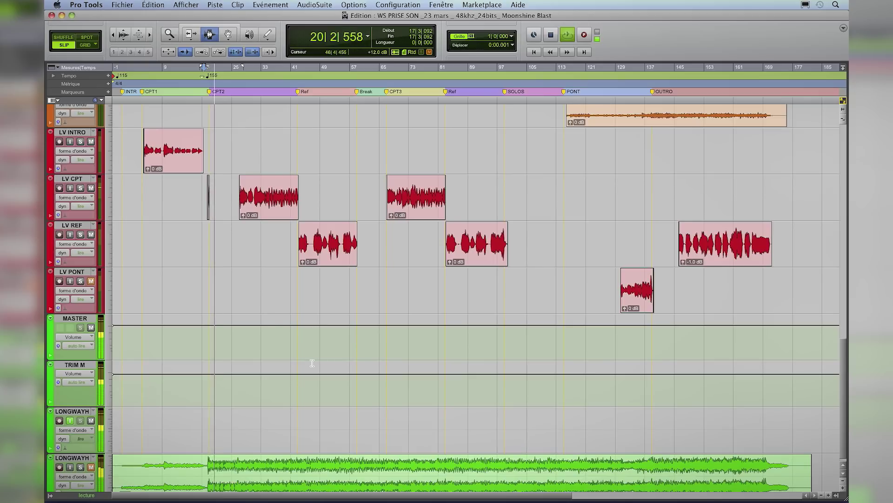
pyautogui.scroll(20, 311, 365)
pyautogui.scroll(3, 311, 365)
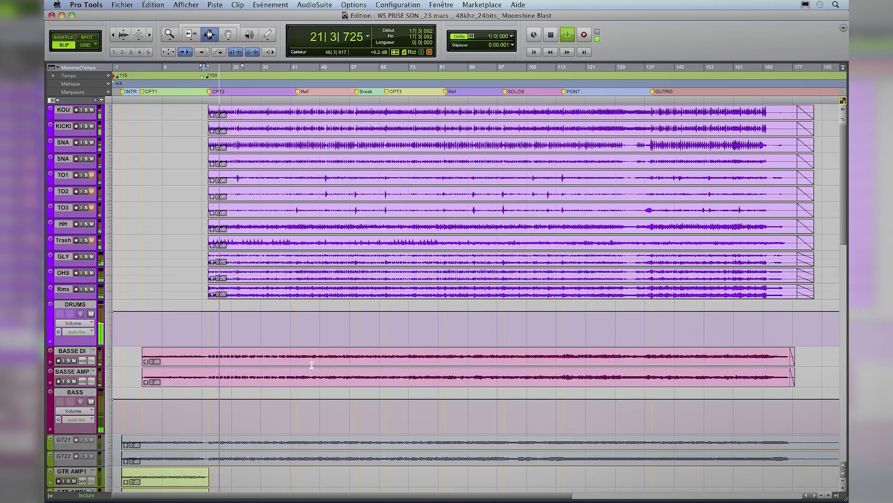
# Step: Set the Trash level to -5.0 dB and the HH level to -6.9 dB in the mixer, briefly muting HH to compare
pyautogui.press('super+equal')
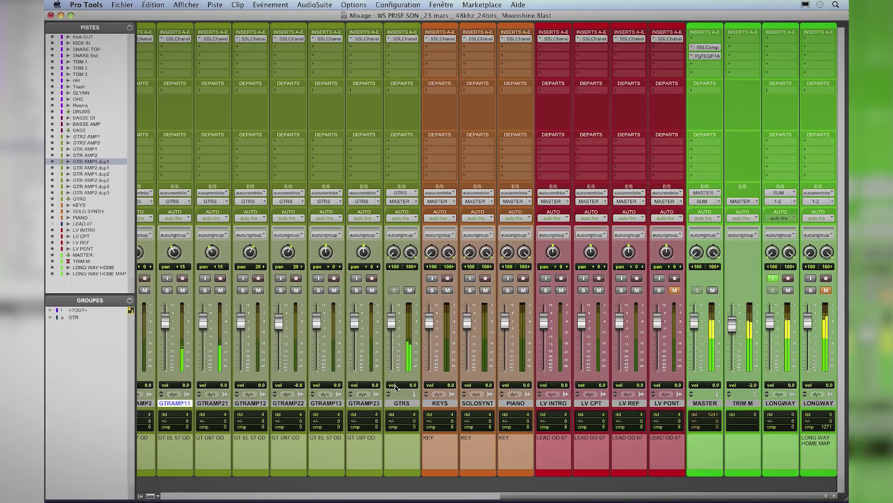
pyautogui.hscroll(-10, 395, 389)
pyautogui.hscroll(-3, 395, 389)
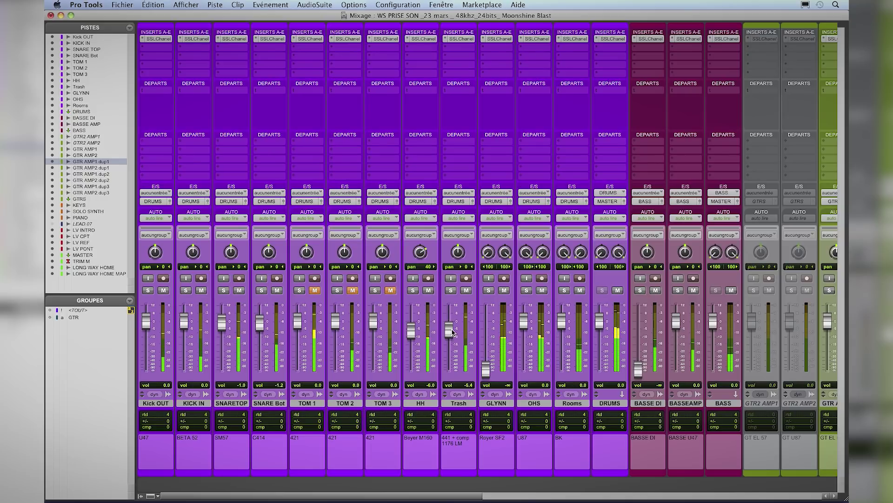
pyautogui.hscroll(1, 412, 320)
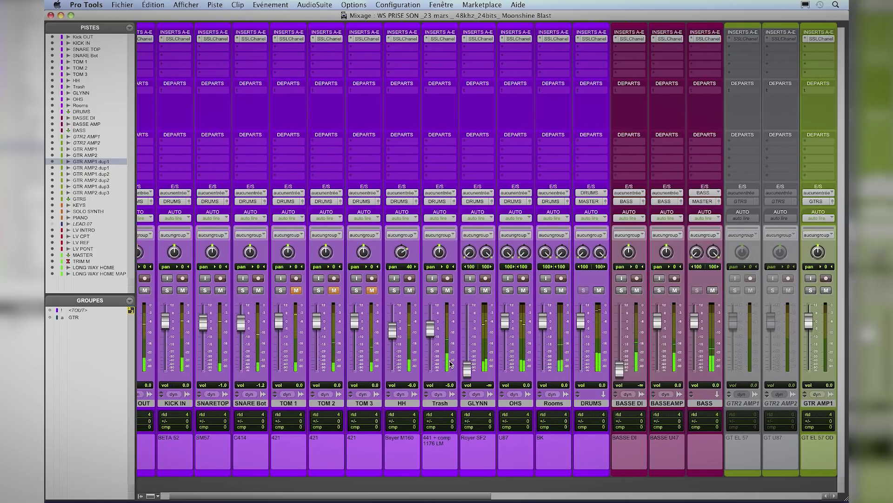
pyautogui.click(409, 291)
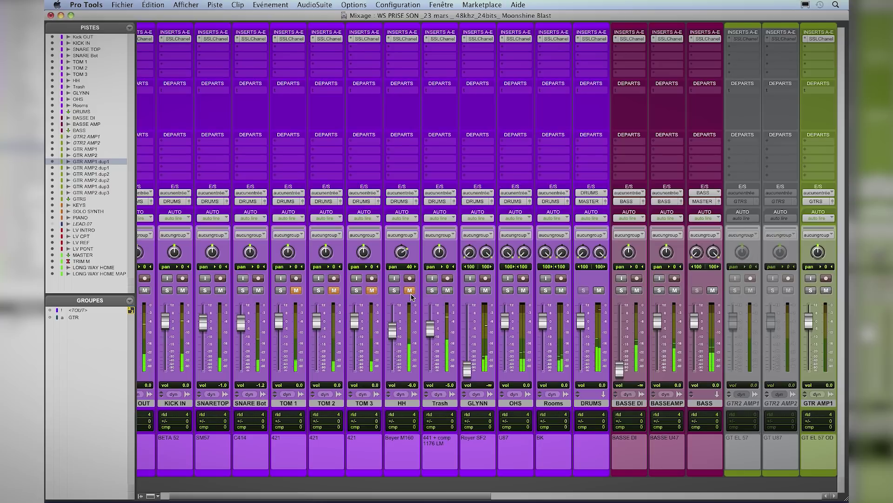
pyautogui.click(410, 291)
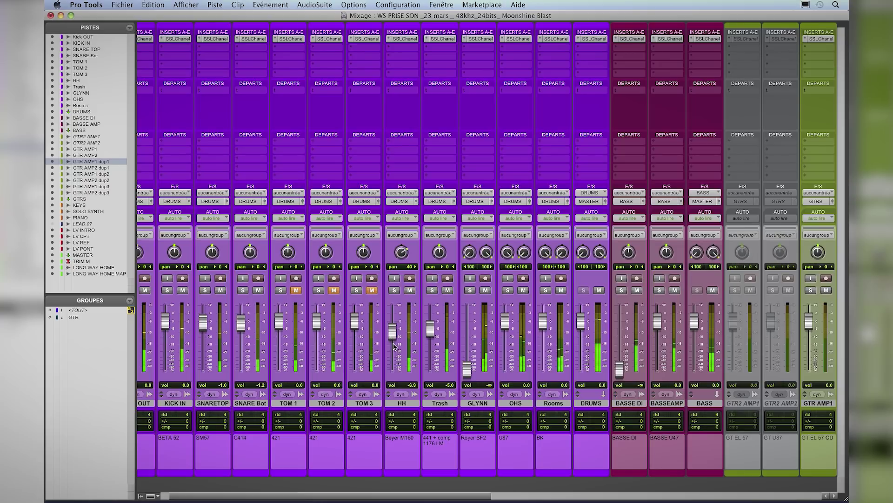
# Step: Check the compressor ratio and threshold in the SSLChannel on LV CPT during playback, and save the session
pyautogui.hscroll(15, 395, 347)
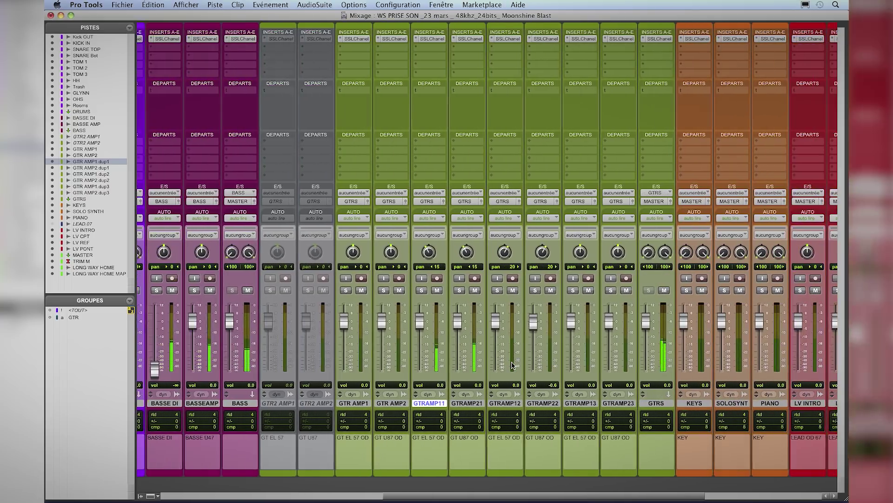
pyautogui.click(592, 39)
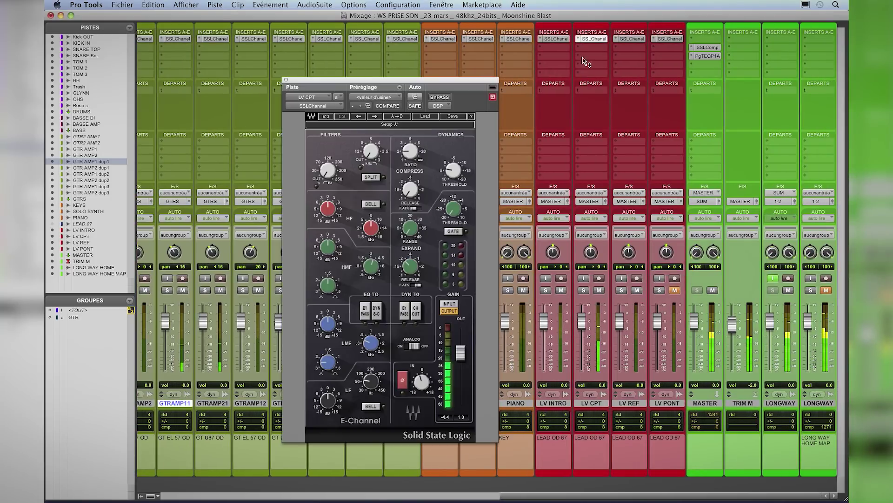
pyautogui.moveTo(457, 178); pyautogui.dragTo(435, 146)
pyautogui.moveTo(391, 154)
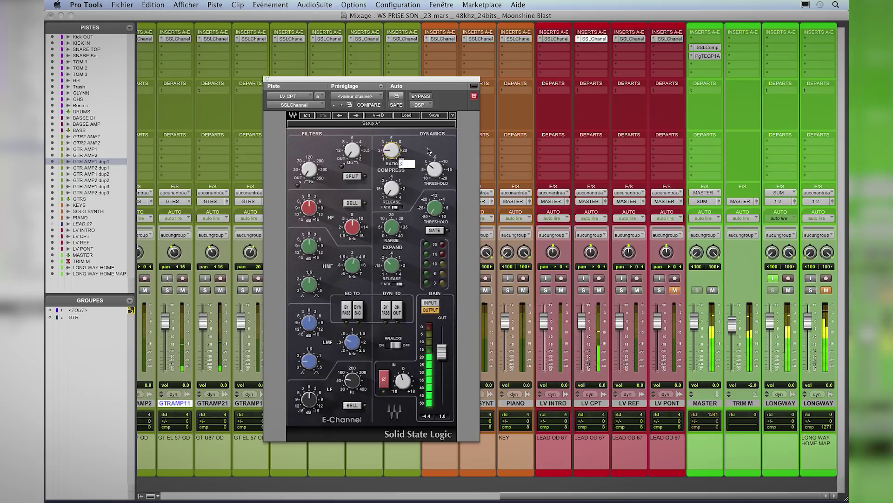
pyautogui.press('super+z')
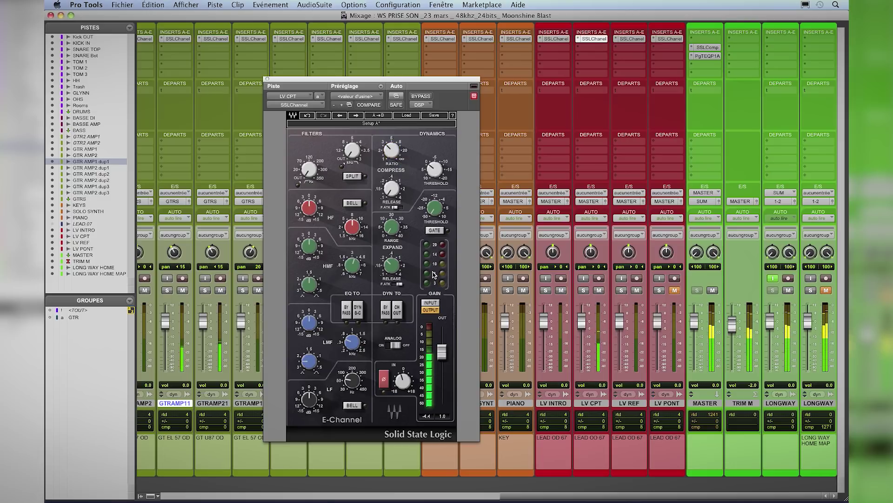
pyautogui.moveTo(435, 175)
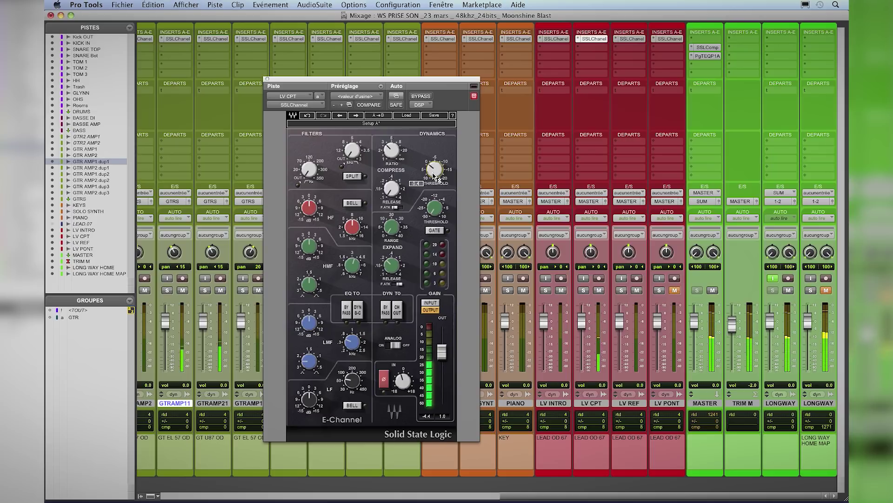
pyautogui.press('super+s')
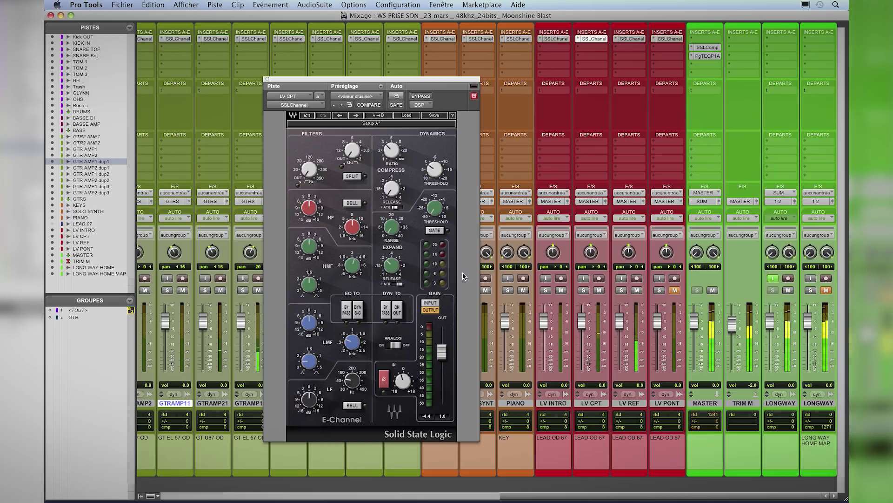
# Step: Check the compression and gain settings of the SSLChannel on LV REF during playback, then close the plug-in
pyautogui.click(628, 40)
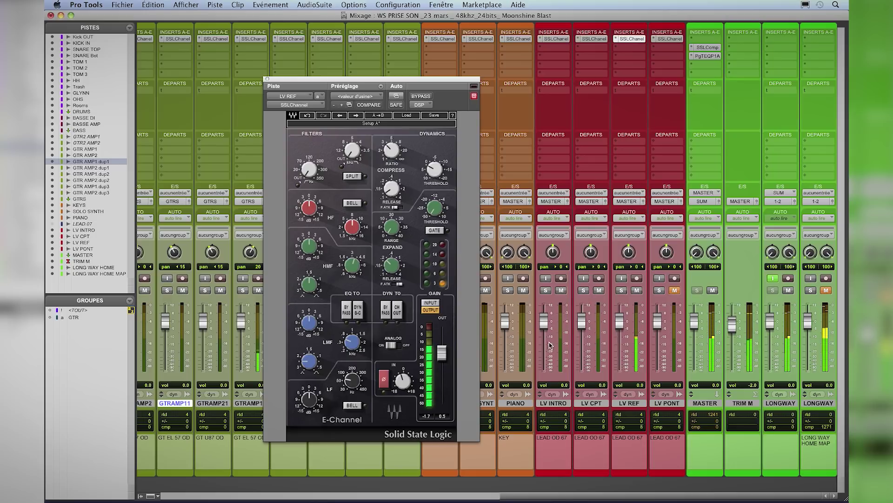
pyautogui.moveTo(403, 390)
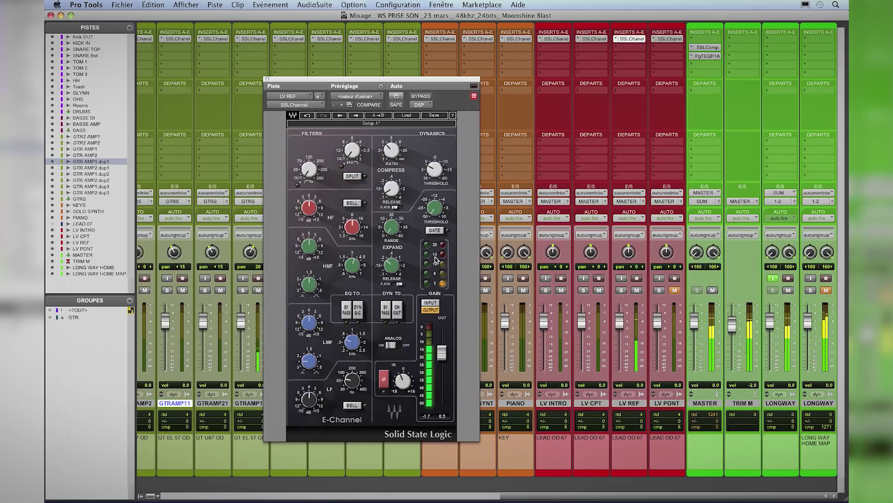
pyautogui.click(268, 80)
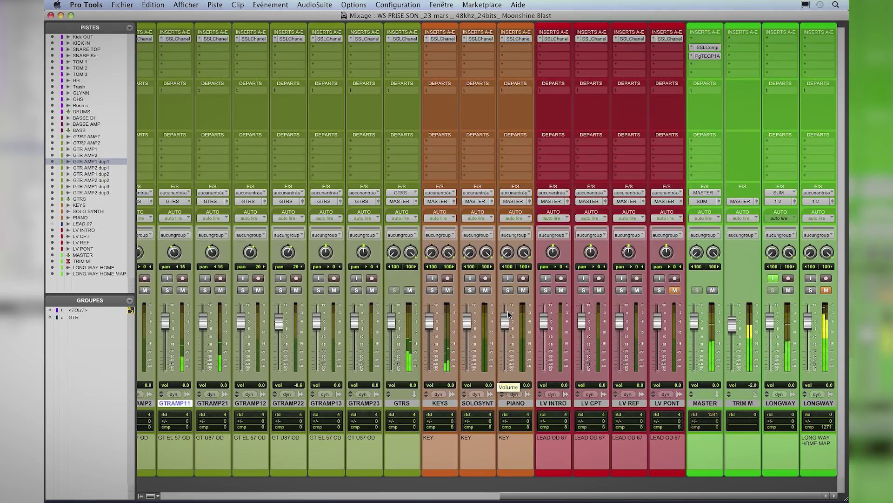
# Step: Unmute LV PONT, select the passage around its clip from 129|1|637 to 140|1|268, and show the mixer
pyautogui.press('super+equal')
pyautogui.scroll(-15, 503, 311)
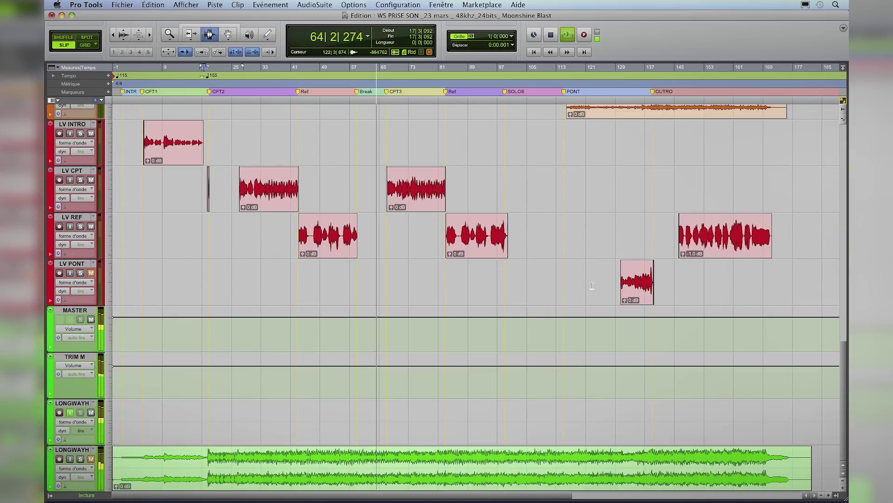
pyautogui.press('space')
pyautogui.click(616, 272)
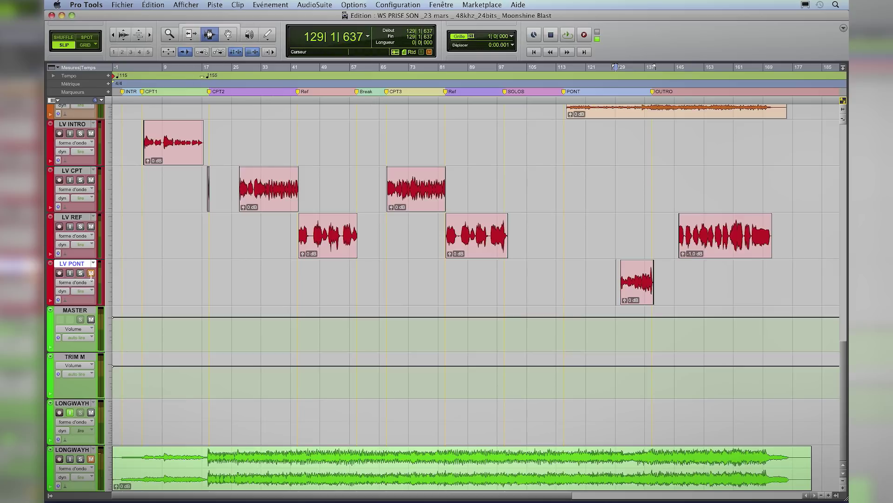
pyautogui.hscroll(10, 538, 315)
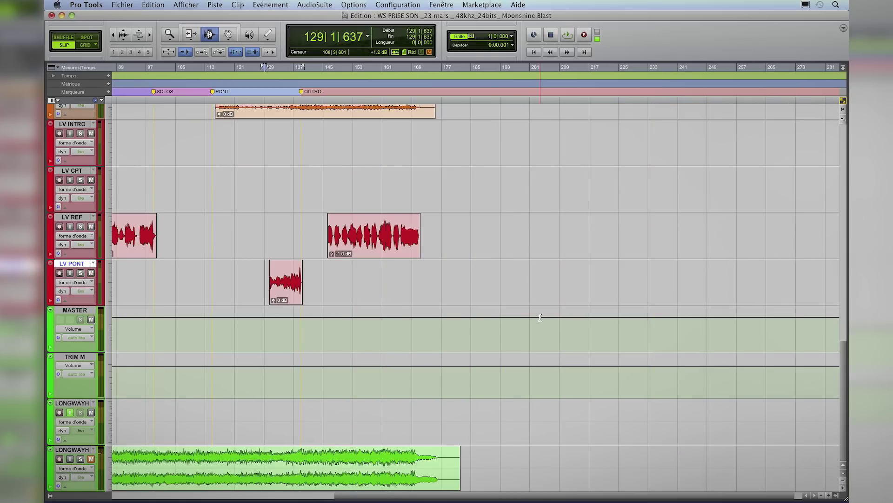
pyautogui.doubleClick(297, 275)
pyautogui.press('super+equal')
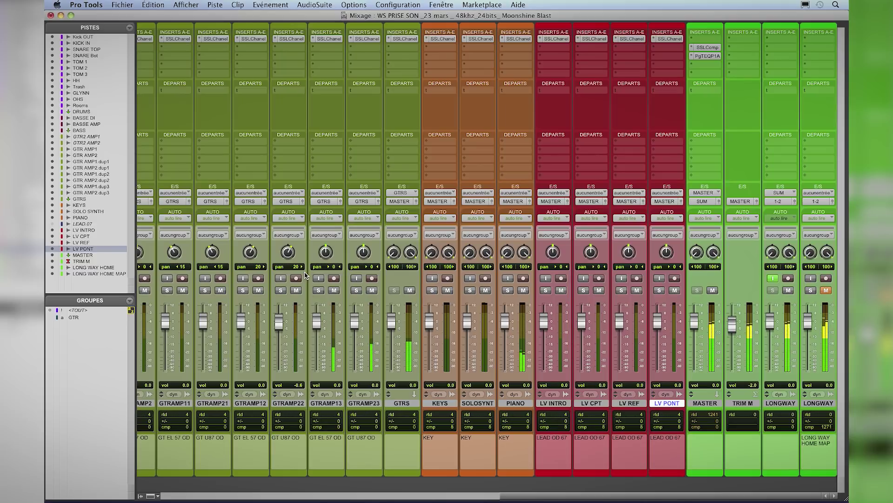
# Step: Adjust the compressor release and threshold in LV PONT's SSLChannel, set its output gain to 1.0, and close the plug-in
pyautogui.click(674, 39)
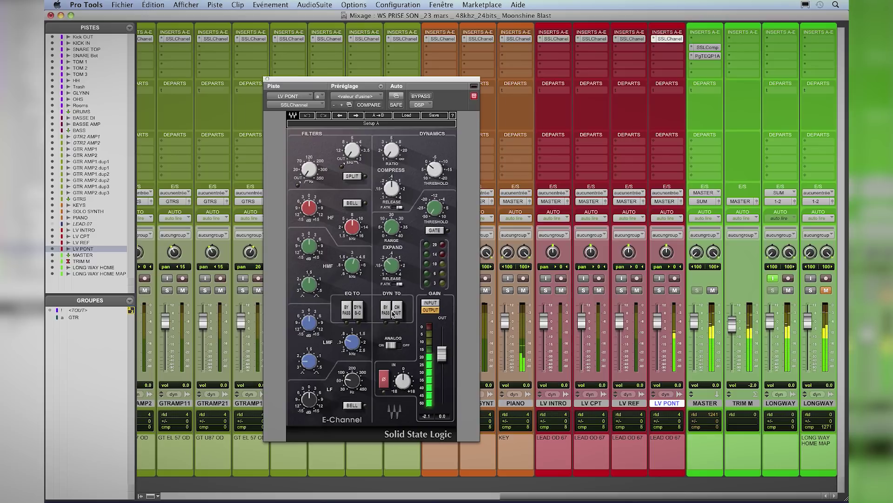
pyautogui.moveTo(386, 84); pyautogui.dragTo(365, 80)
pyautogui.moveTo(392, 378); pyautogui.dragTo(392, 374)
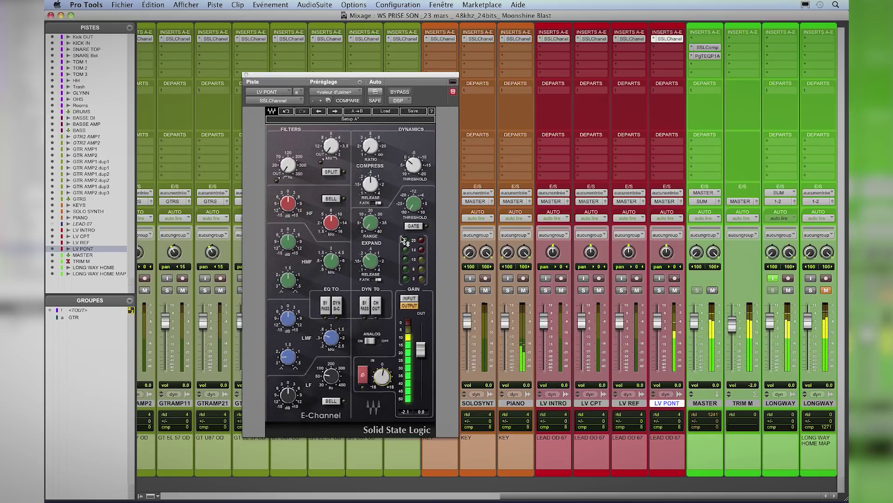
pyautogui.moveTo(369, 139)
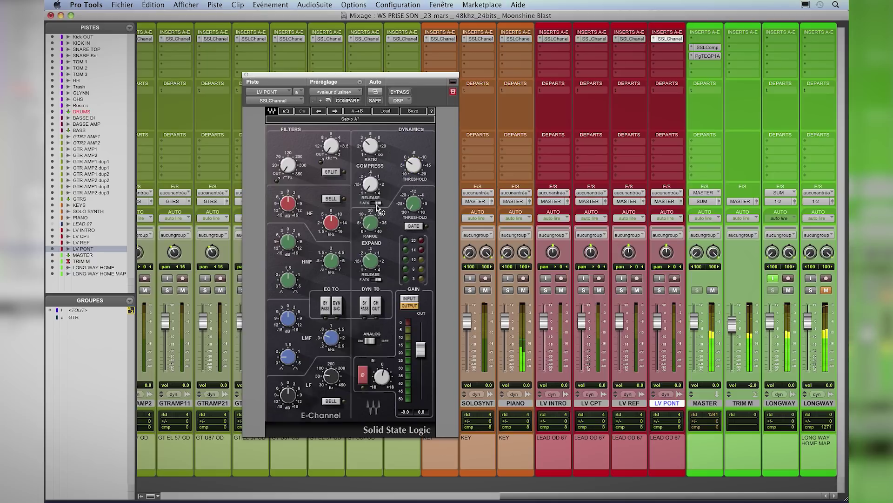
pyautogui.moveTo(408, 179)
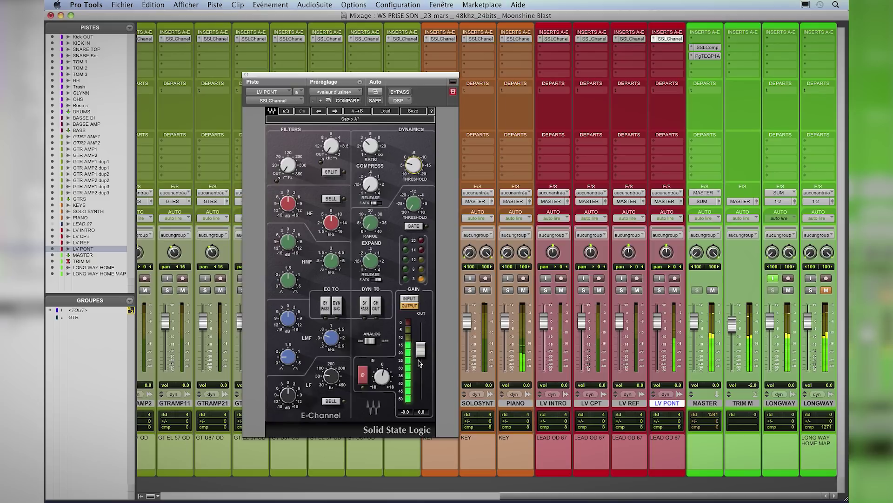
pyautogui.moveTo(422, 347); pyautogui.dragTo(423, 343)
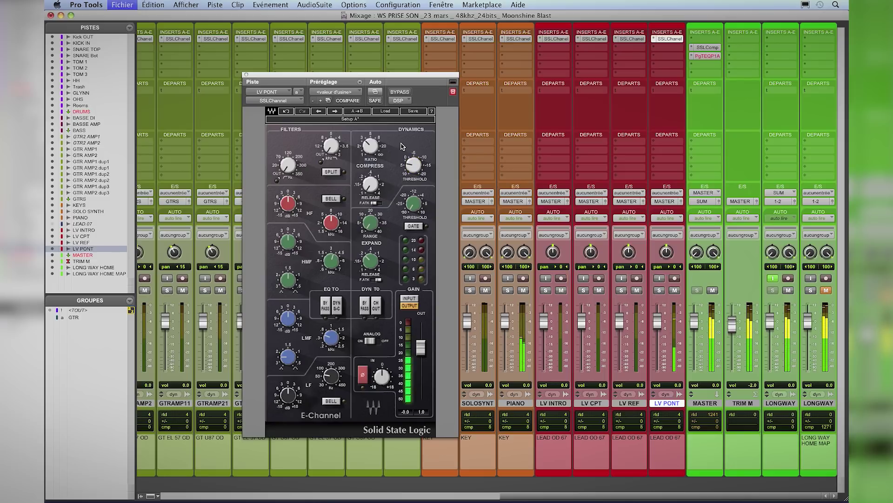
pyautogui.click(246, 74)
# Step: Return to the edit window, stop playback and look over all tracks across the whole song
pyautogui.press('super+equal')
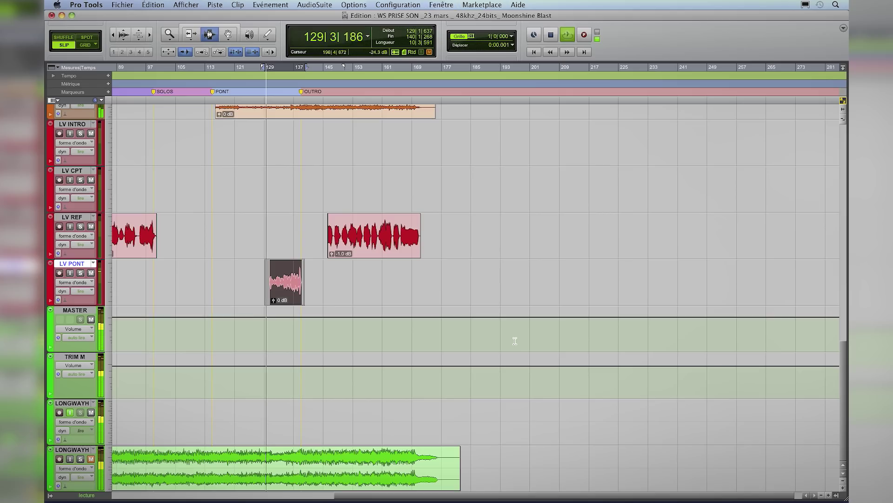
pyautogui.press('space')
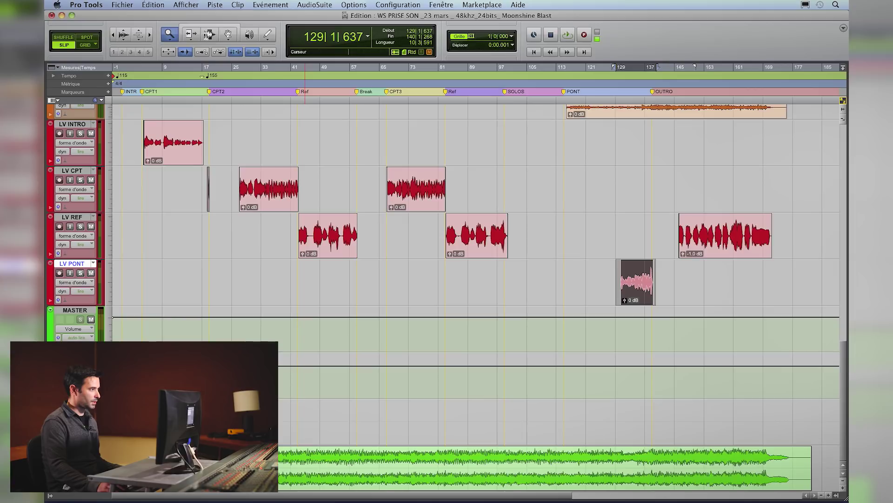
pyautogui.scroll(15, 242, 338)
pyautogui.scroll(-18, 242, 339)
pyautogui.scroll(12, 242, 339)
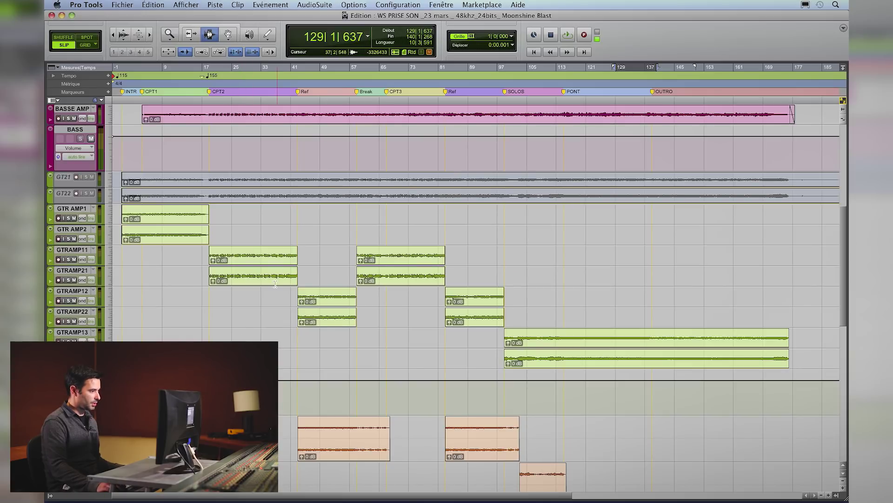
pyautogui.scroll(8, 327, 326)
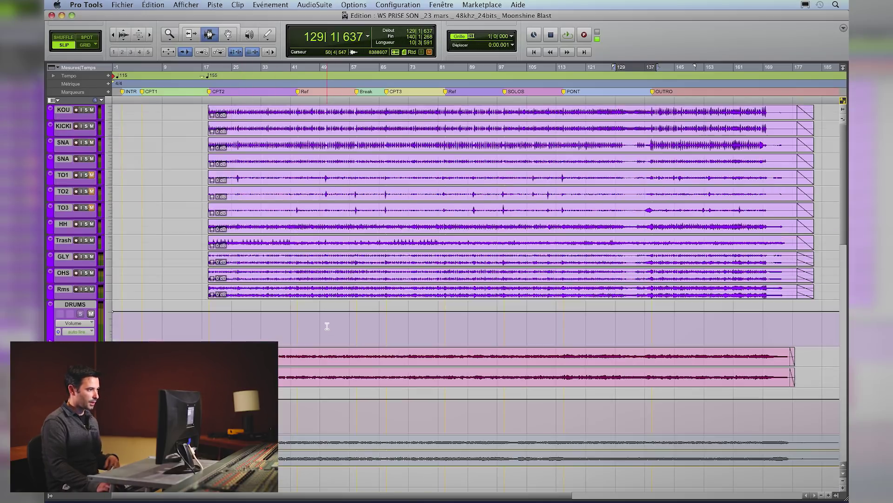